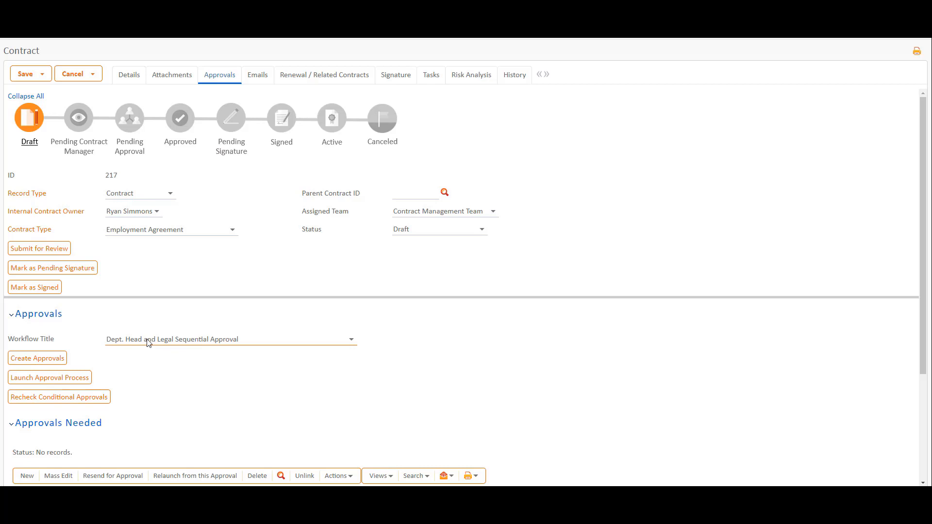
Step: Choose Sample Approval Workflow as the contract's approval workflow and create its approvals
{"action": "left_click", "coordinate": [148, 342]}
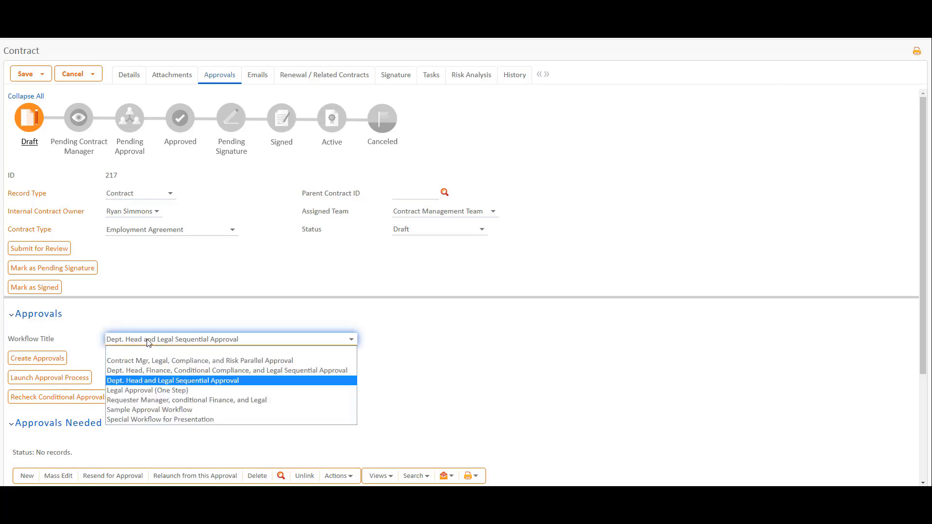
{"action": "left_click", "coordinate": [152, 410]}
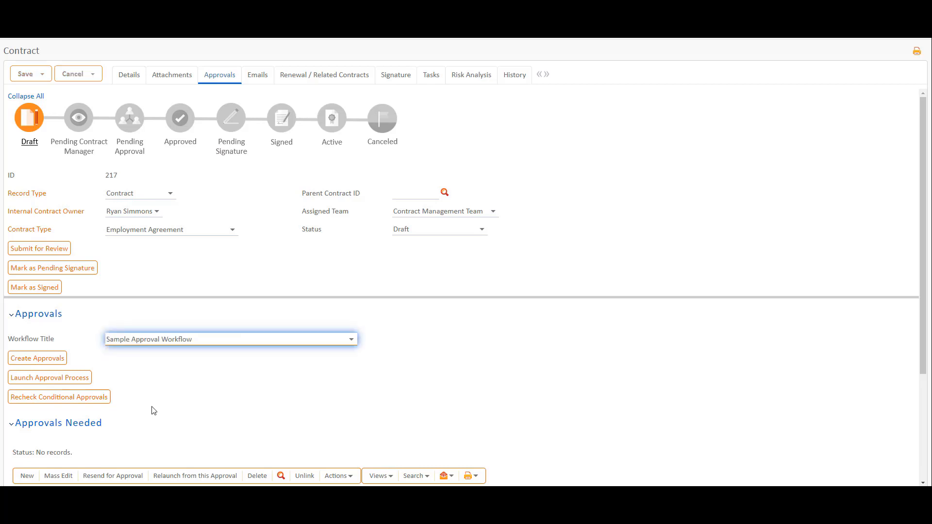
{"action": "left_click", "coordinate": [49, 359]}
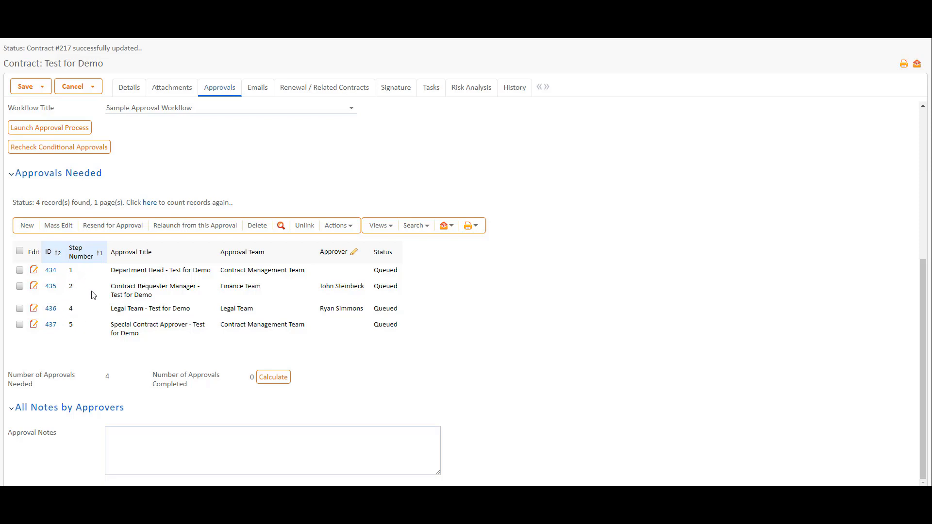
Step: Set the Contract Amount to 150000 in the contract's details
{"action": "left_click", "coordinate": [128, 89]}
{"action": "left_click_drag", "start_coordinate": [928, 224], "coordinate": [929, 310]}
{"action": "left_click", "coordinate": [138, 385]}
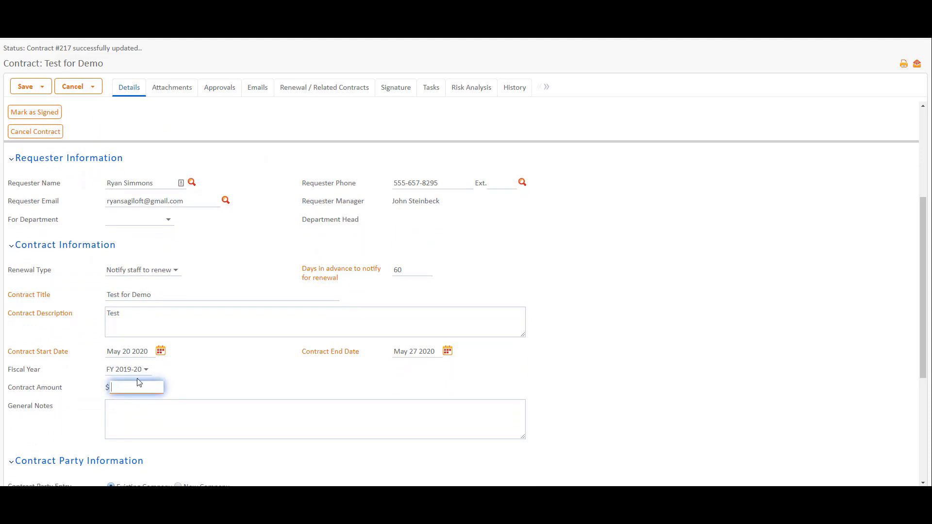
{"action": "type", "text": "150000"}
Step: Recheck the conditional approvals for the Test for Demo contract
{"action": "left_click", "coordinate": [220, 90]}
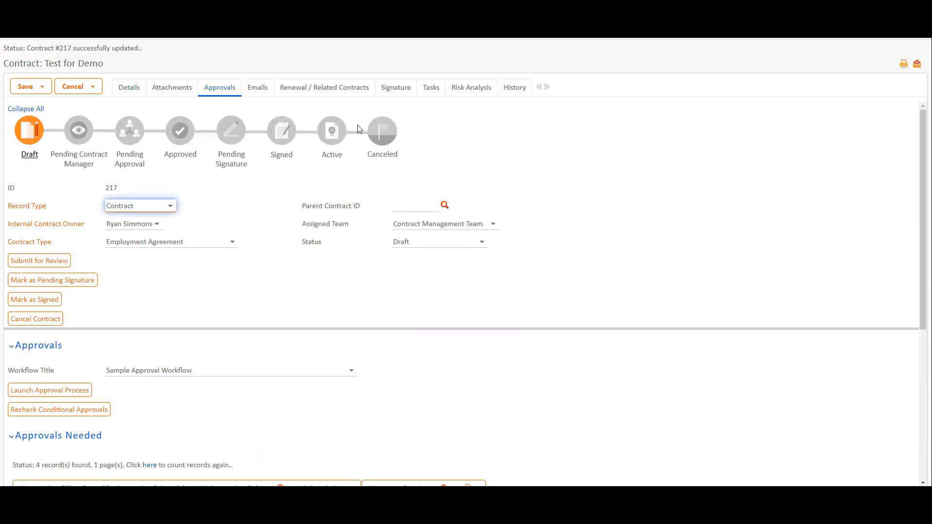
{"action": "left_click_drag", "start_coordinate": [927, 211], "coordinate": [927, 347]}
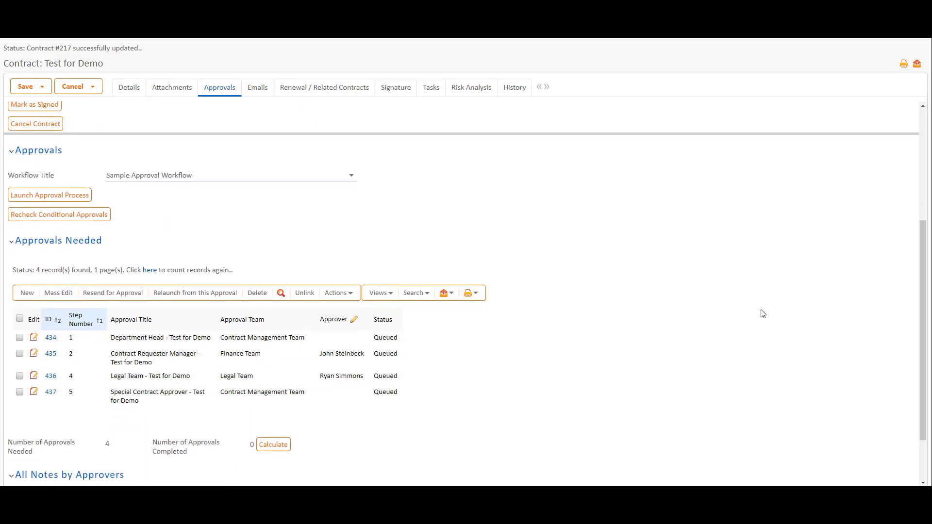
{"action": "left_click", "coordinate": [106, 216]}
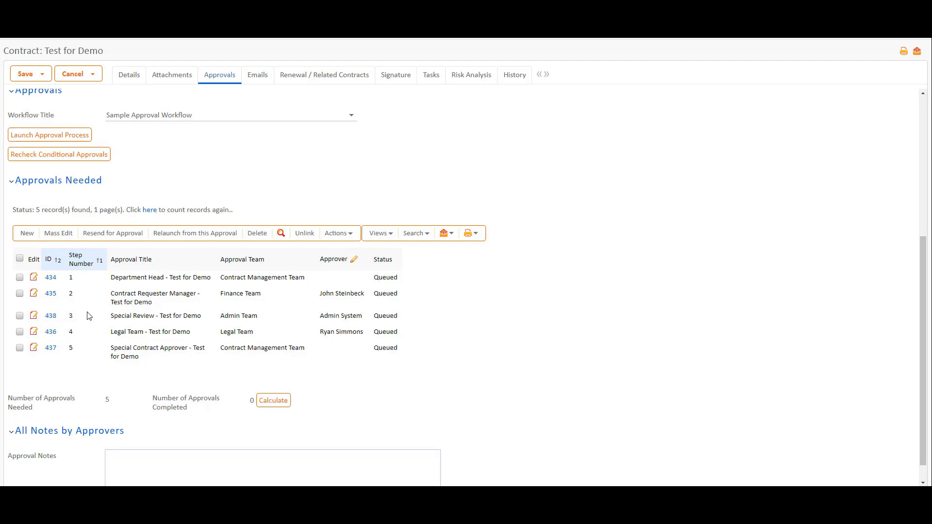
Step: Add an ad hoc approval at step number 1.5 for the Sales Team with a named approver, and launch the approval process
{"action": "left_click", "coordinate": [27, 233]}
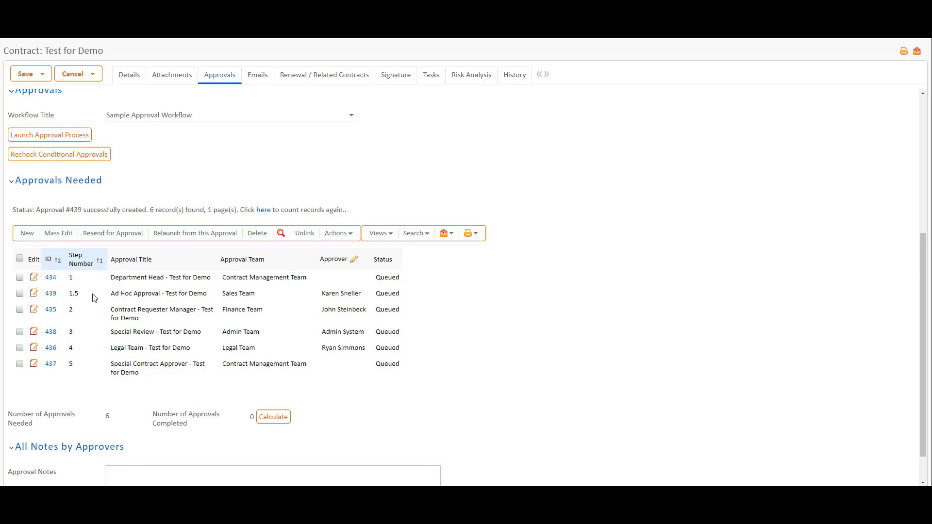
{"action": "left_click_drag", "start_coordinate": [80, 297], "coordinate": [68, 297]}
{"action": "left_click", "coordinate": [86, 302]}
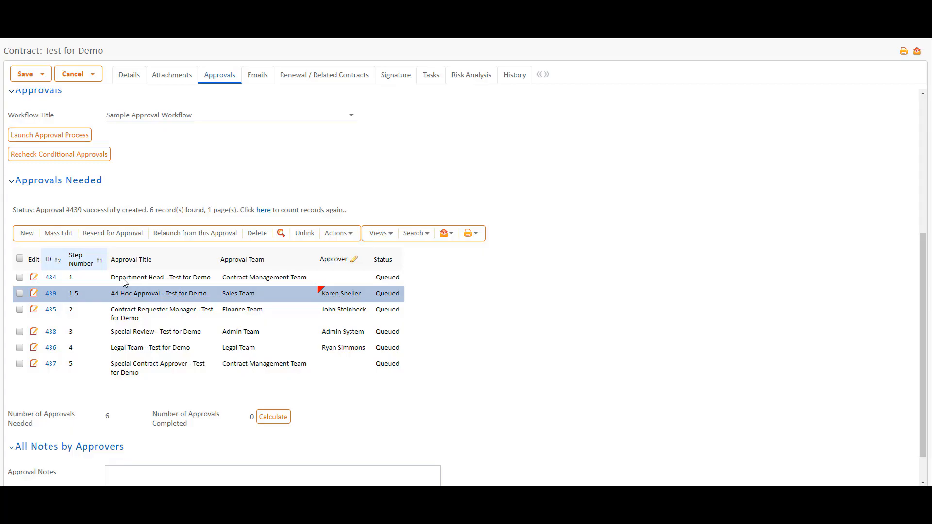
{"action": "left_click", "coordinate": [62, 138]}
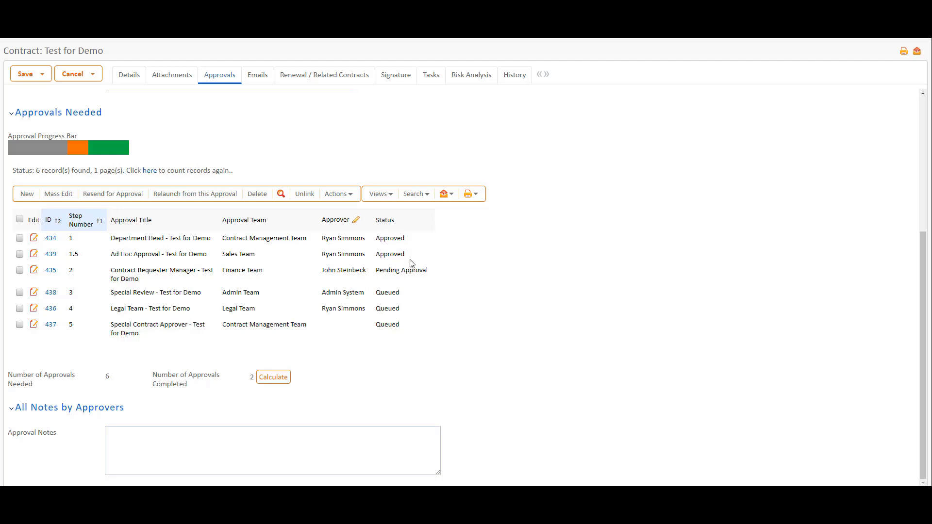
Step: Resend the Department Head approval and close the execution report
{"action": "left_click", "coordinate": [19, 238]}
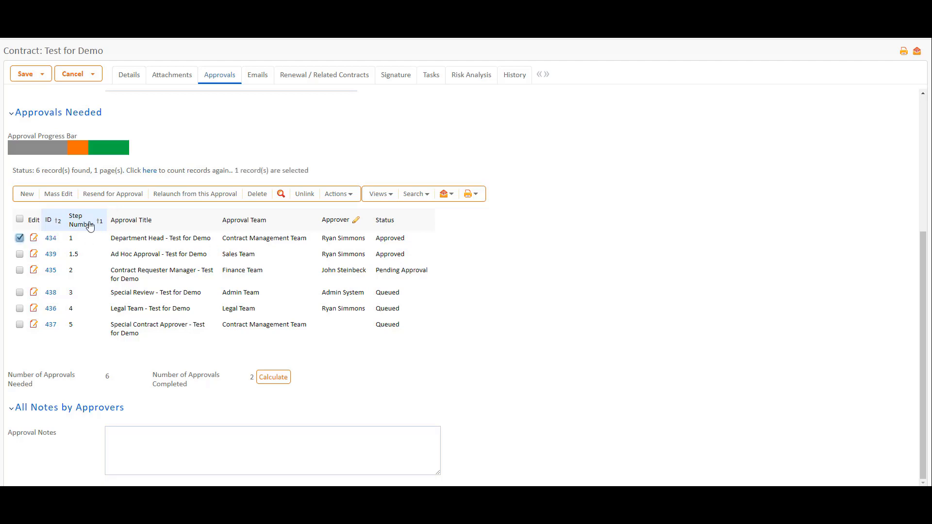
{"action": "left_click", "coordinate": [121, 196]}
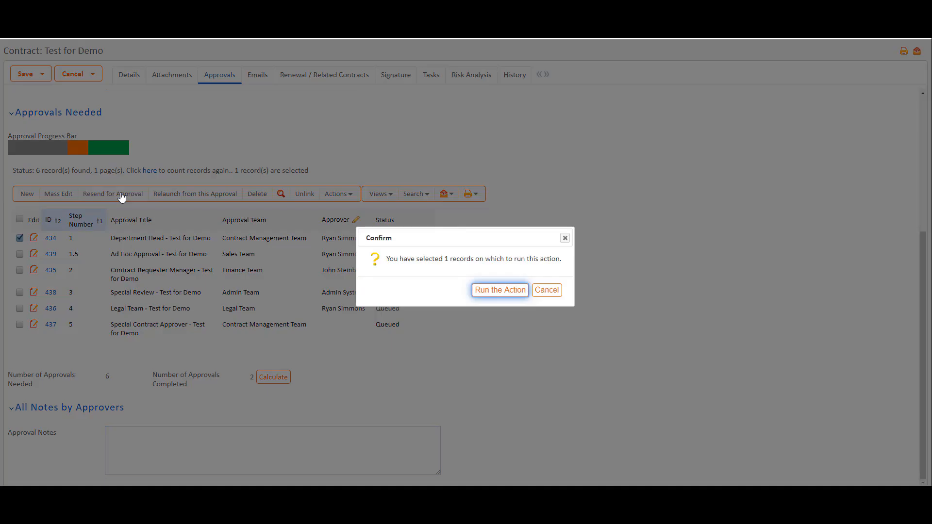
{"action": "left_click", "coordinate": [500, 290]}
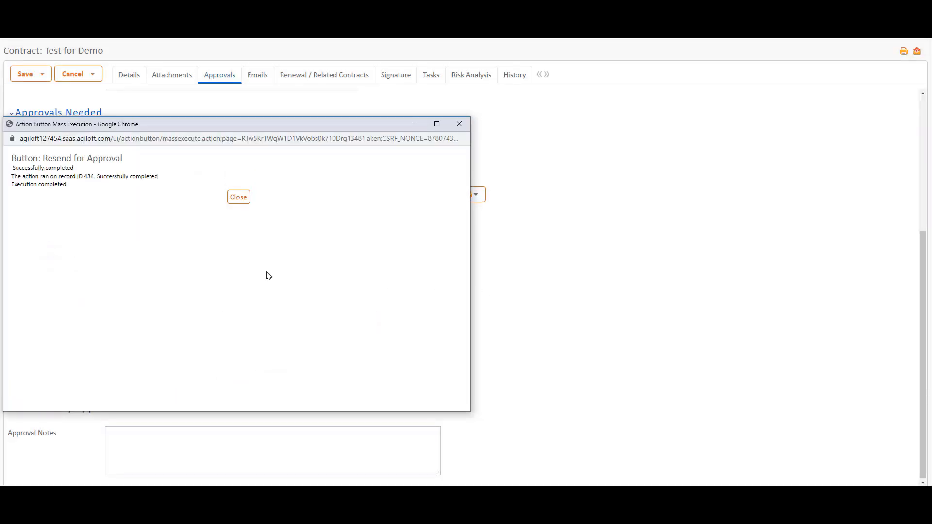
{"action": "left_click", "coordinate": [242, 203]}
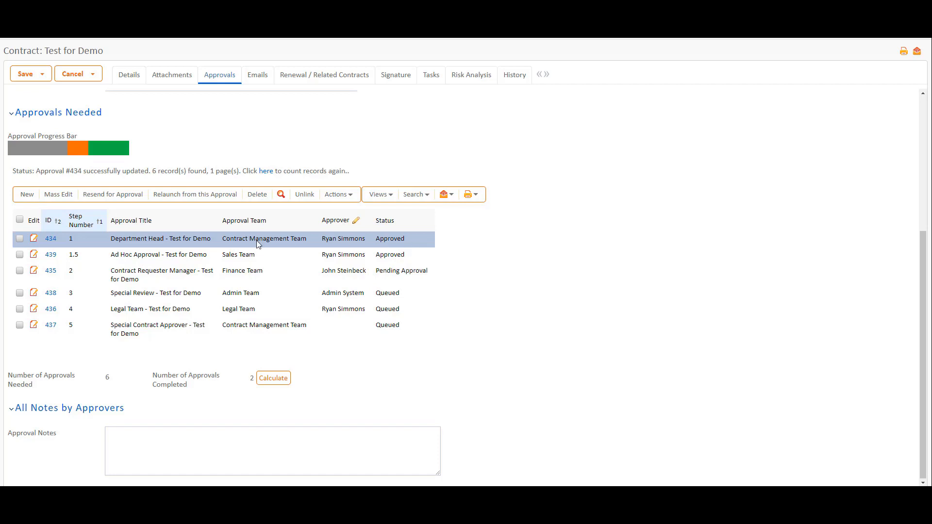
Step: Relaunch the approval process from the Department Head approval and close the execution report
{"action": "left_click", "coordinate": [20, 238]}
{"action": "left_click", "coordinate": [200, 195]}
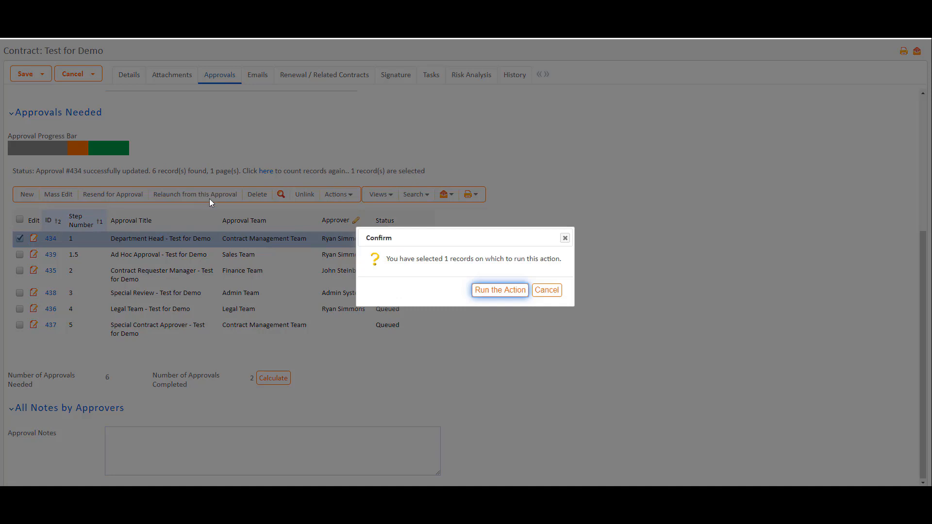
{"action": "left_click", "coordinate": [484, 294]}
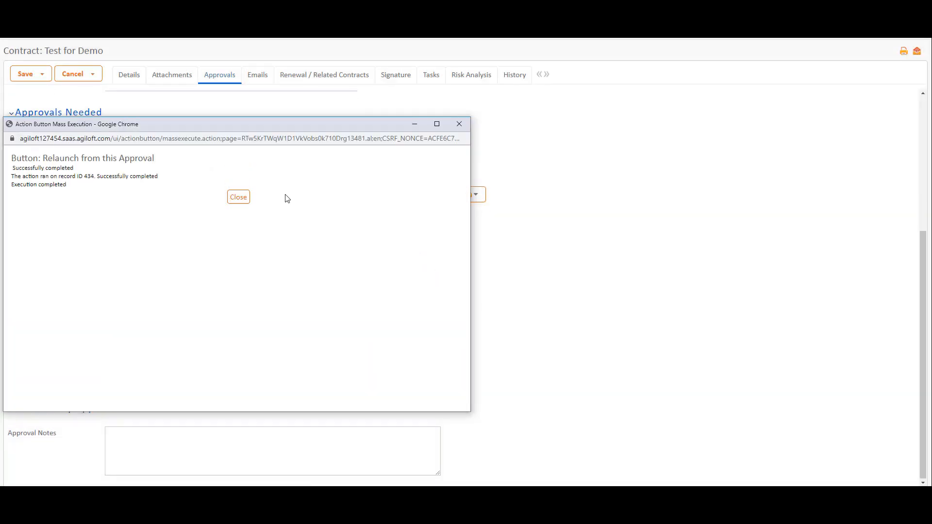
{"action": "left_click", "coordinate": [237, 197]}
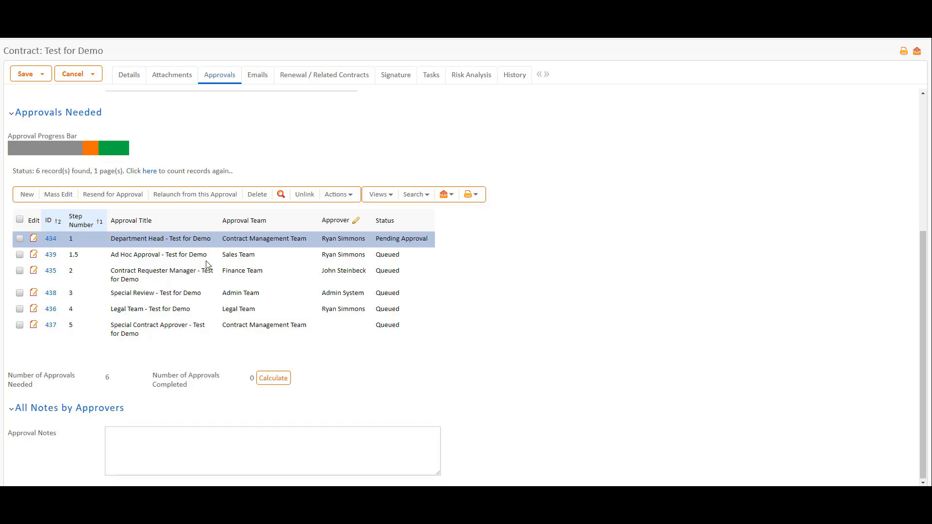
Step: Open the Department Head approval for editing, try the Queued status and set it back to Pending Approval
{"action": "left_click", "coordinate": [34, 238]}
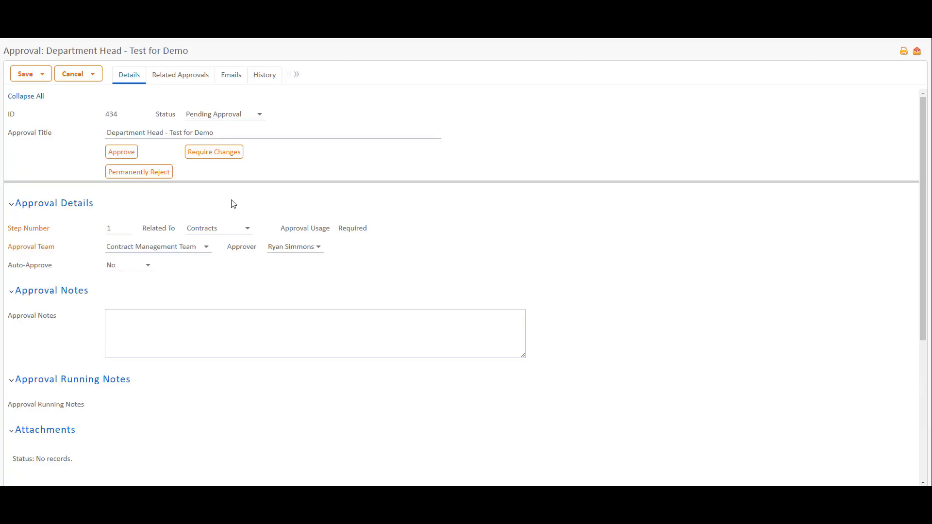
{"action": "left_click", "coordinate": [246, 119]}
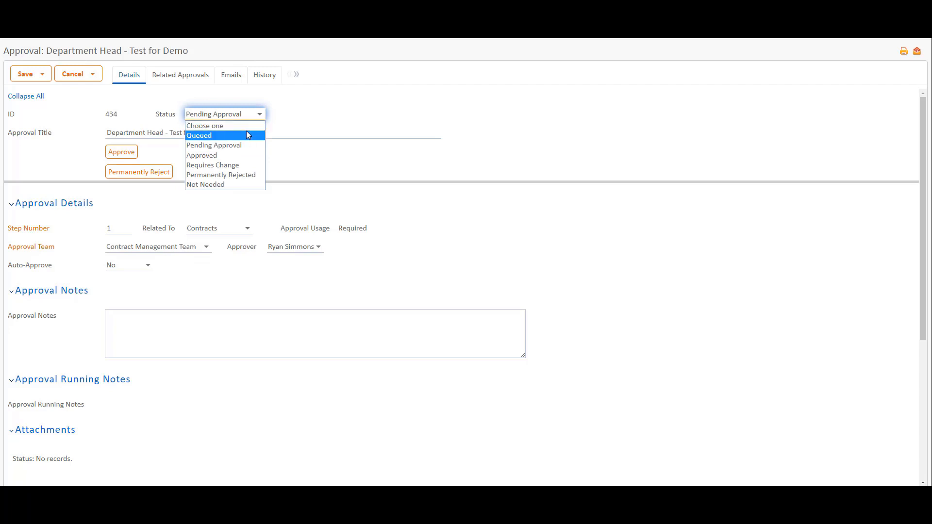
{"action": "left_click", "coordinate": [246, 130]}
{"action": "left_click", "coordinate": [248, 120]}
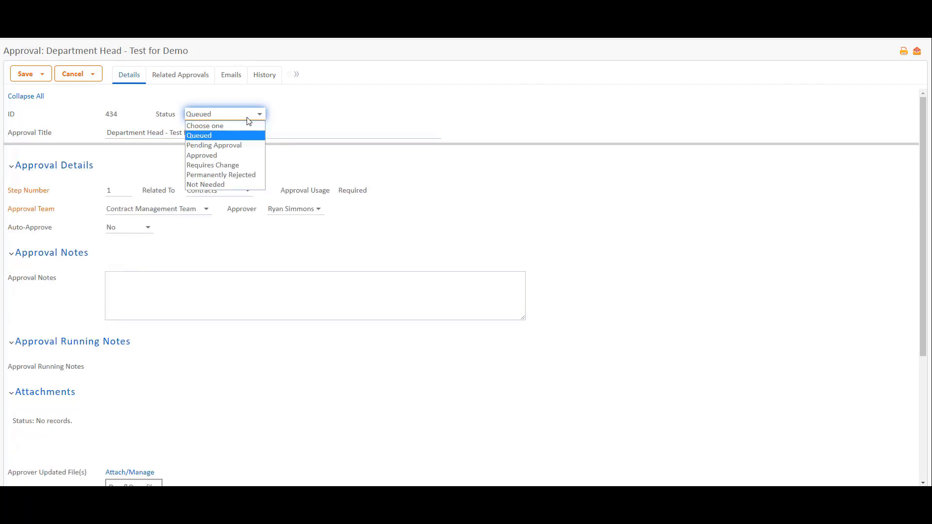
{"action": "left_click", "coordinate": [252, 145]}
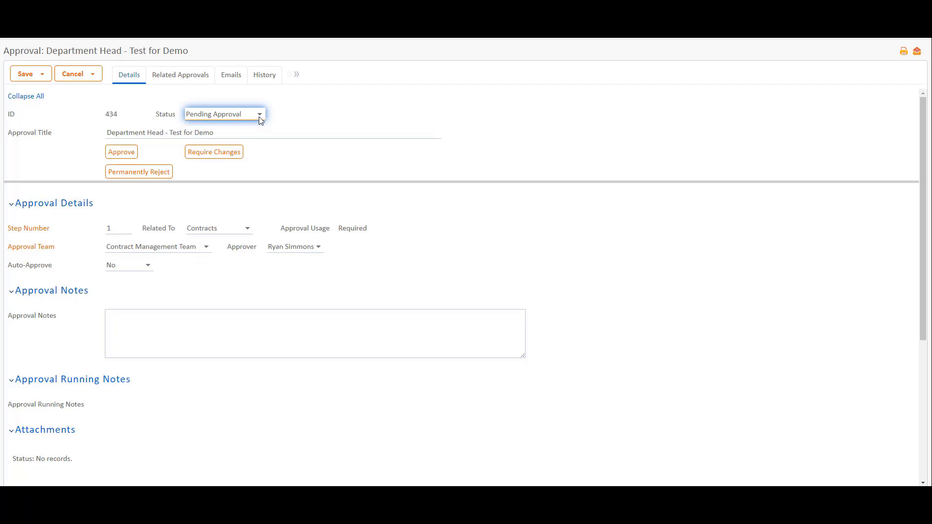
{"action": "left_click_drag", "start_coordinate": [221, 138], "coordinate": [197, 148]}
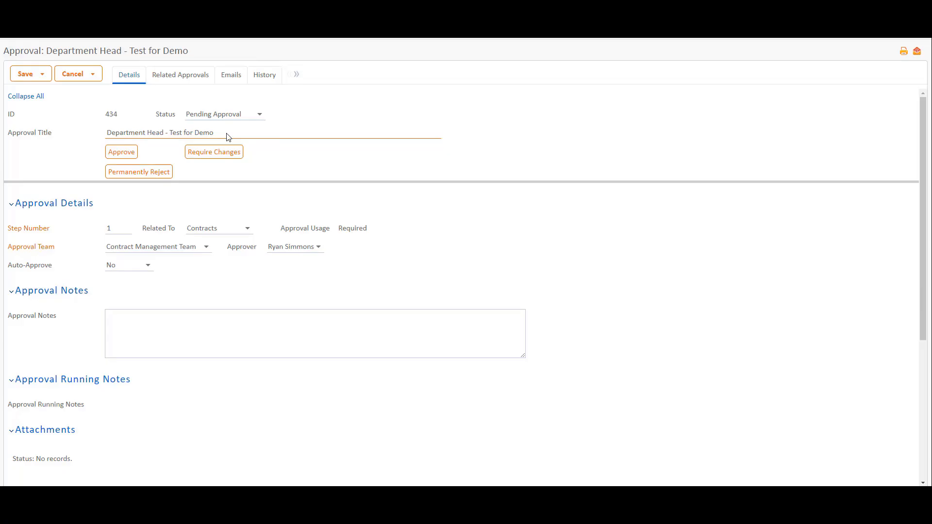
Step: Try step number 1.2 for the approval, restore it to 1, and look through the Related To choices
{"action": "left_click", "coordinate": [119, 226]}
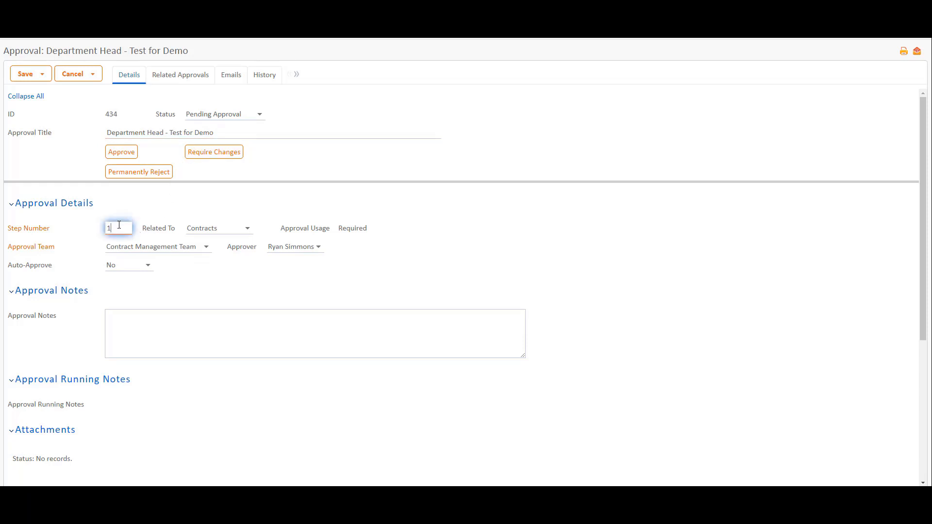
{"action": "type", "text": ".2"}
{"action": "left_click", "coordinate": [70, 235]}
{"action": "left_click_drag", "start_coordinate": [119, 230], "coordinate": [115, 232]}
{"action": "type", "text": "1"}
{"action": "left_click", "coordinate": [207, 232]}
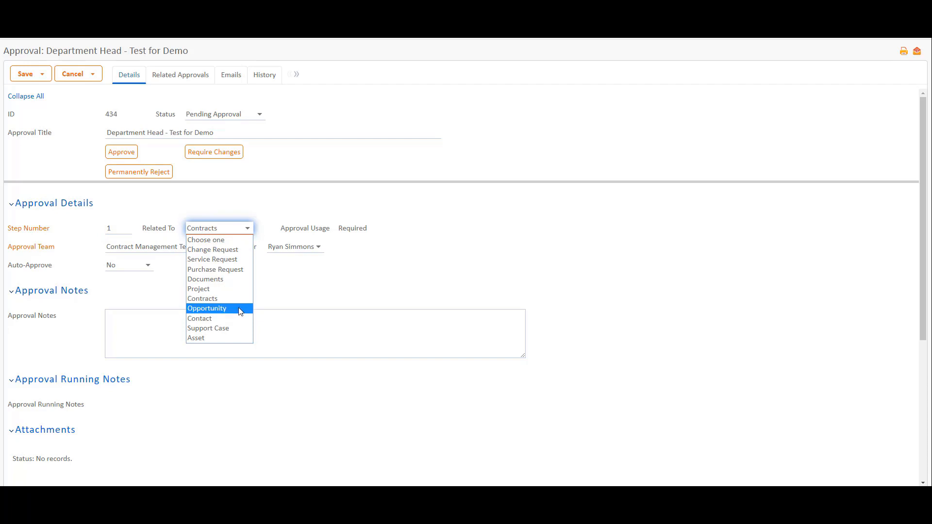
{"action": "left_click", "coordinate": [249, 227]}
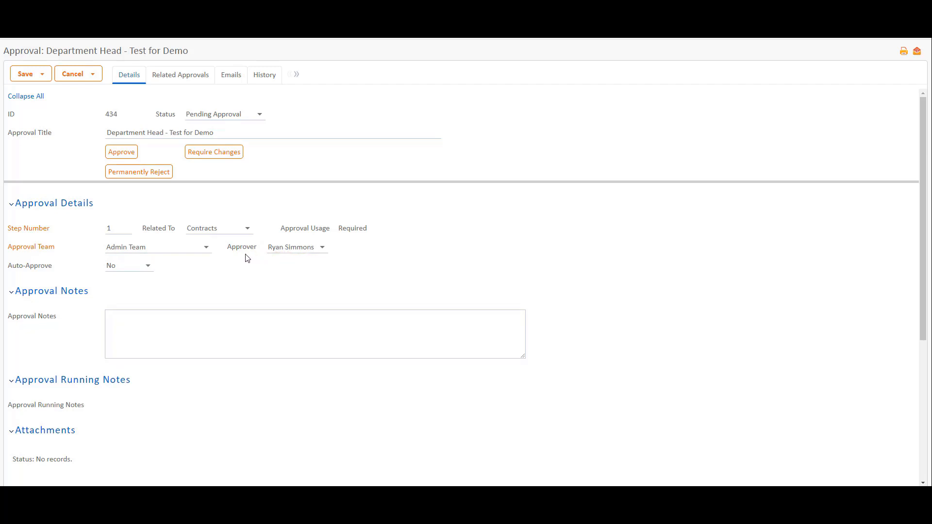
Step: Clear the approver and view which approvers are available for the Admin Team
{"action": "left_click", "coordinate": [291, 250]}
{"action": "left_click", "coordinate": [292, 259]}
{"action": "left_click", "coordinate": [321, 249]}
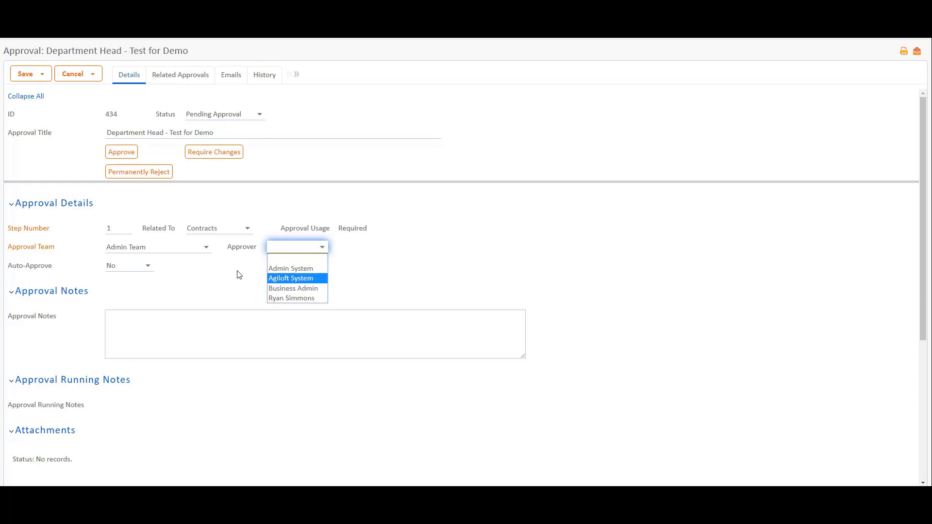
Step: Set the approval team to Contract Management Team and reselect the original approver
{"action": "left_click", "coordinate": [179, 250]}
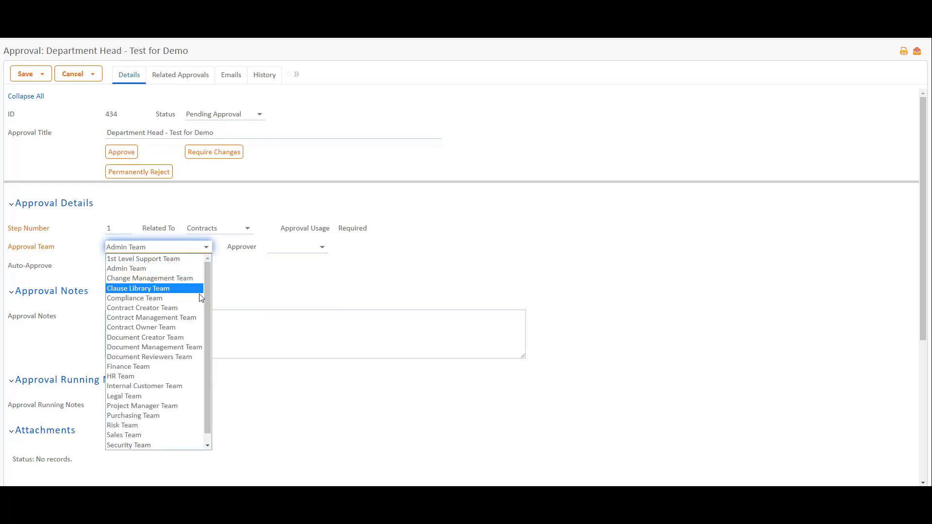
{"action": "left_click", "coordinate": [195, 318]}
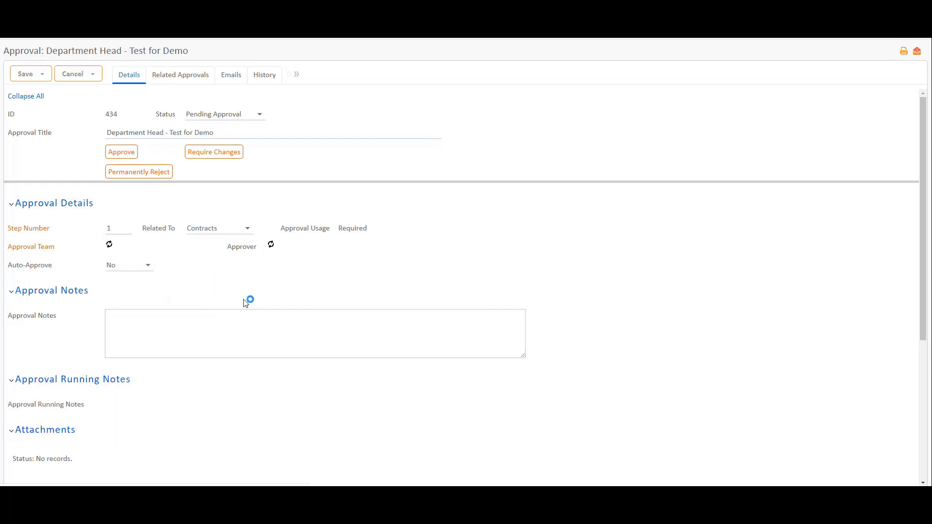
{"action": "left_click", "coordinate": [294, 248]}
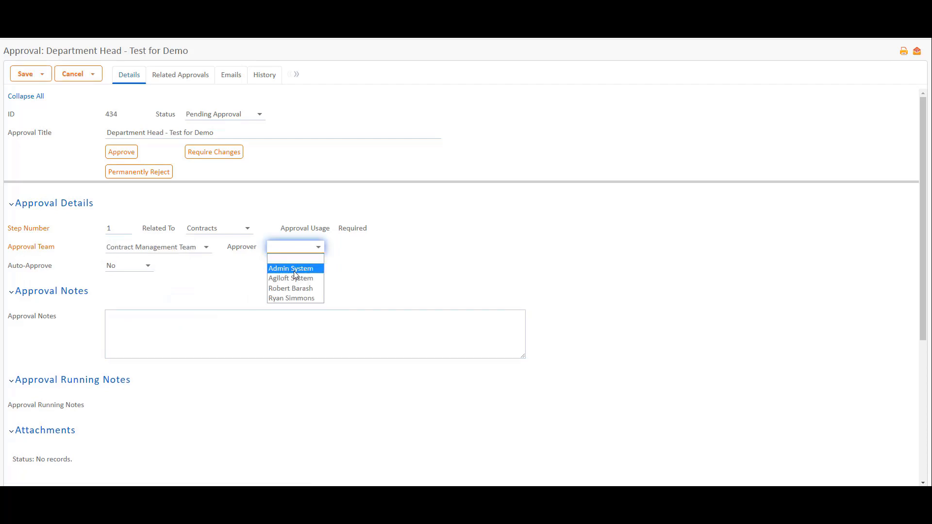
{"action": "left_click", "coordinate": [290, 298]}
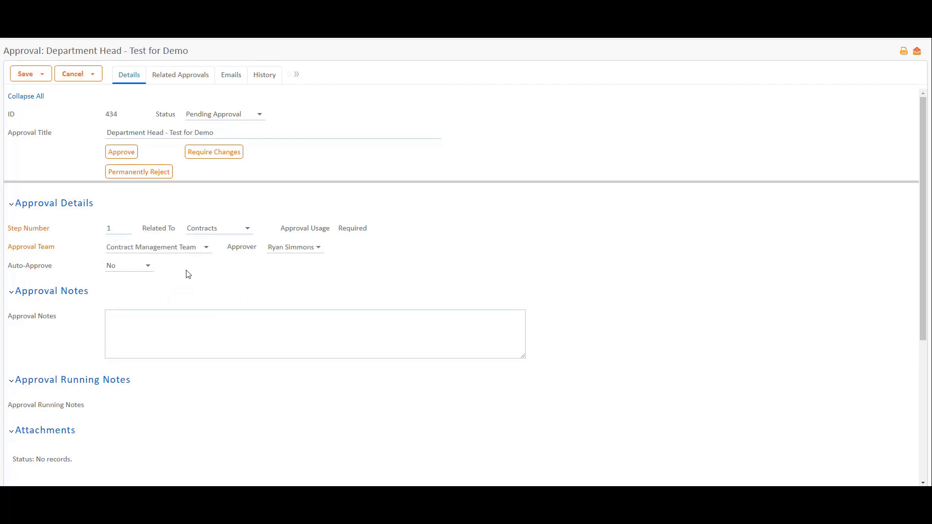
Step: Try Auto-Approve as Yes for the Department Head approval and set it back to No
{"action": "left_click", "coordinate": [147, 266]}
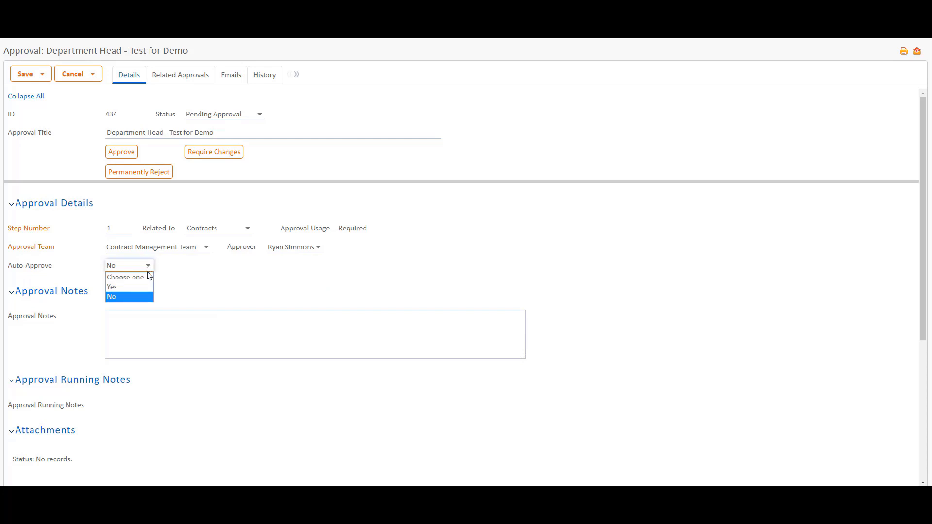
{"action": "left_click", "coordinate": [147, 288]}
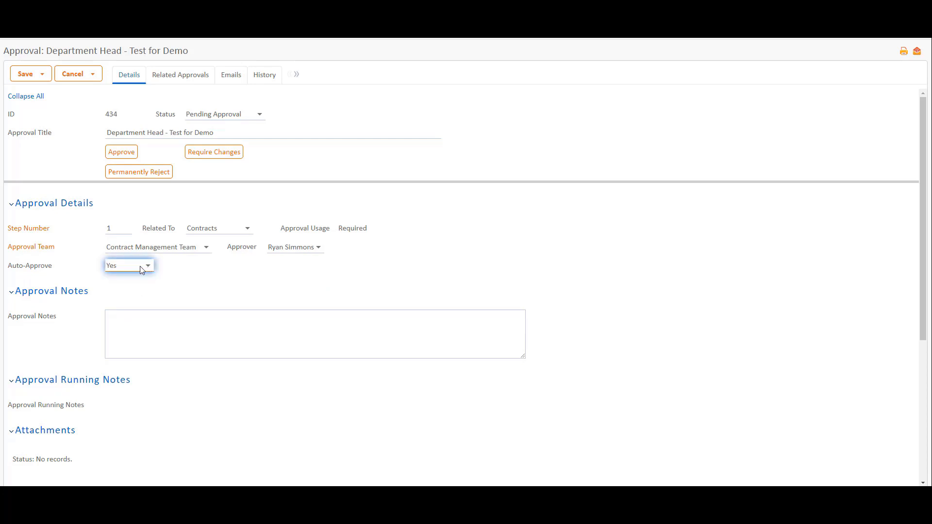
{"action": "left_click", "coordinate": [142, 270]}
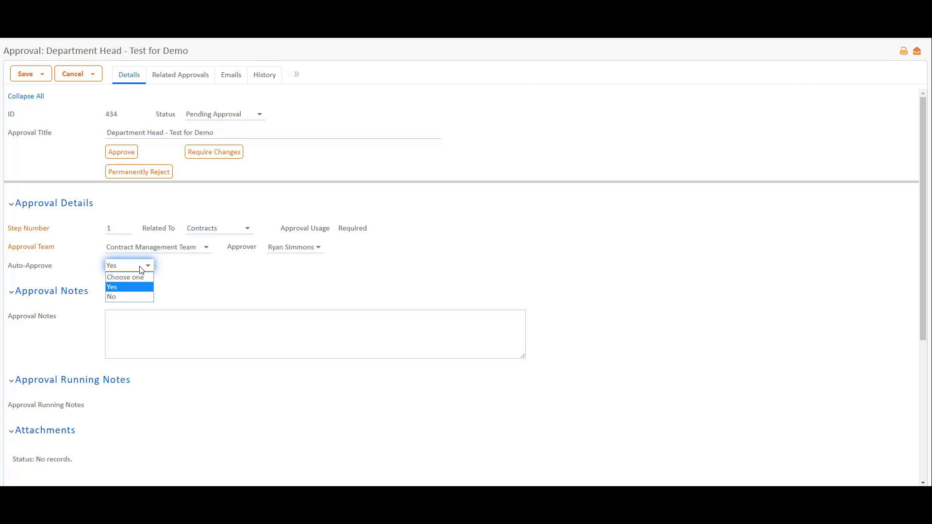
{"action": "left_click", "coordinate": [139, 295]}
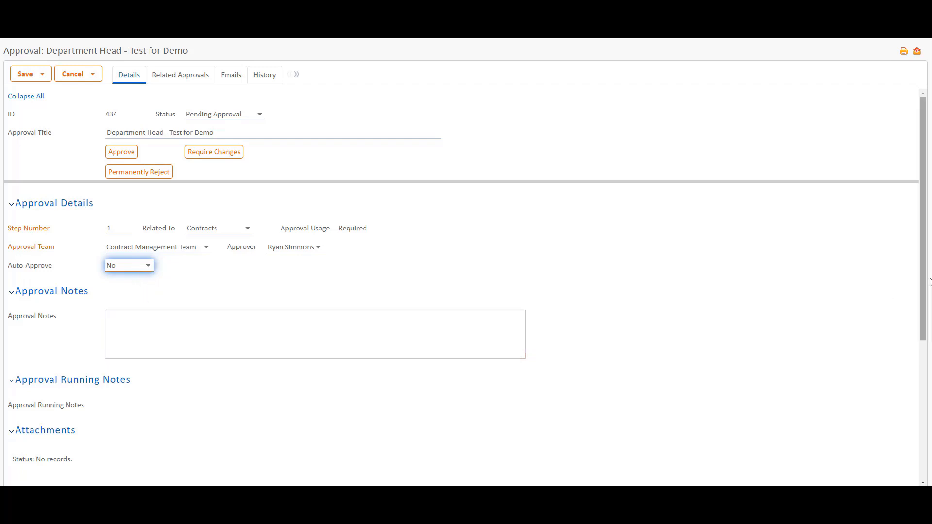
{"action": "left_click_drag", "start_coordinate": [926, 285], "coordinate": [930, 350]}
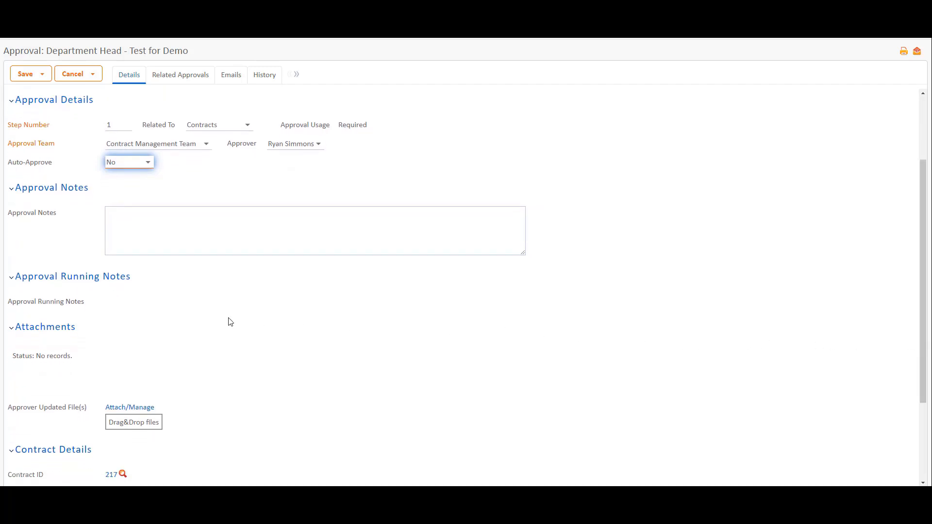
Step: Check the Attachments section of the Department Head approval for available records
{"action": "left_click", "coordinate": [21, 358]}
{"action": "left_click_drag", "start_coordinate": [22, 358], "coordinate": [75, 365]}
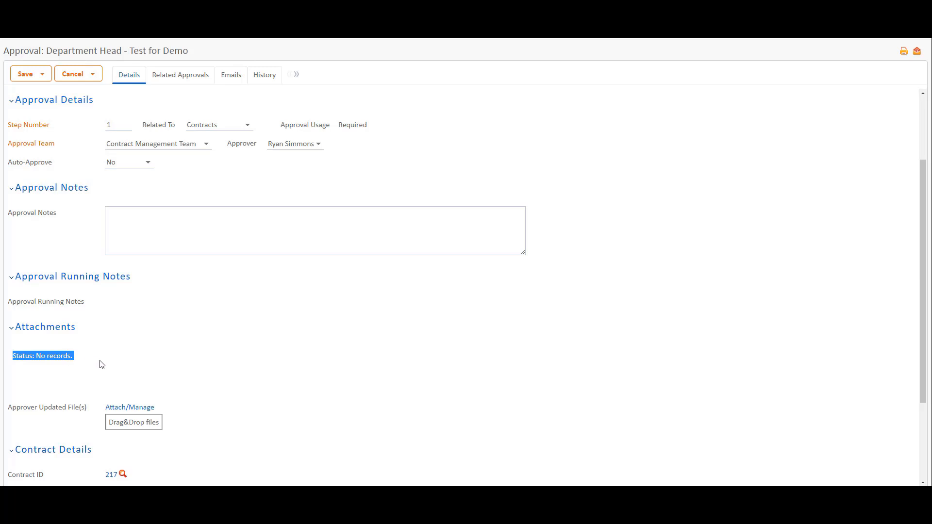
{"action": "left_click", "coordinate": [95, 367]}
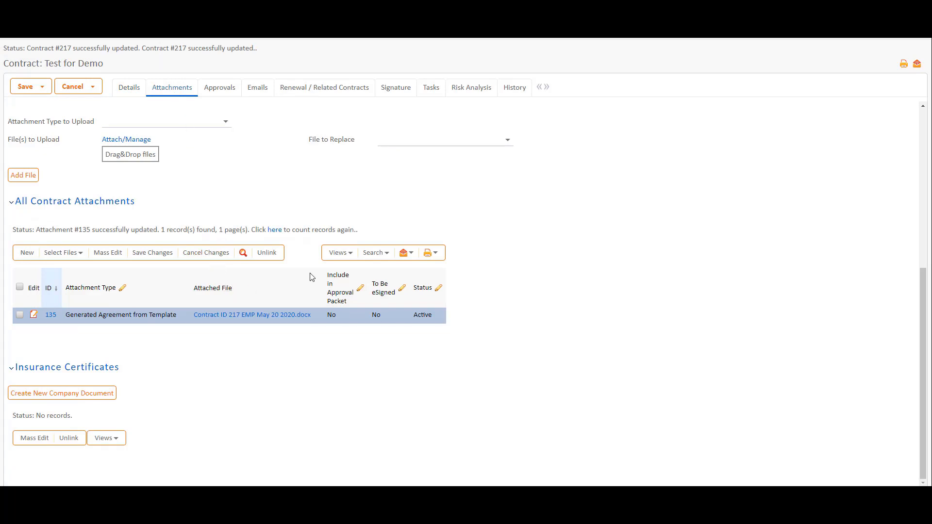
Step: Set Include in Approval Packet to Yes for the contract's generated agreement attachment and save the change
{"action": "left_click", "coordinate": [328, 312]}
{"action": "left_click", "coordinate": [334, 316]}
{"action": "left_click", "coordinate": [342, 336]}
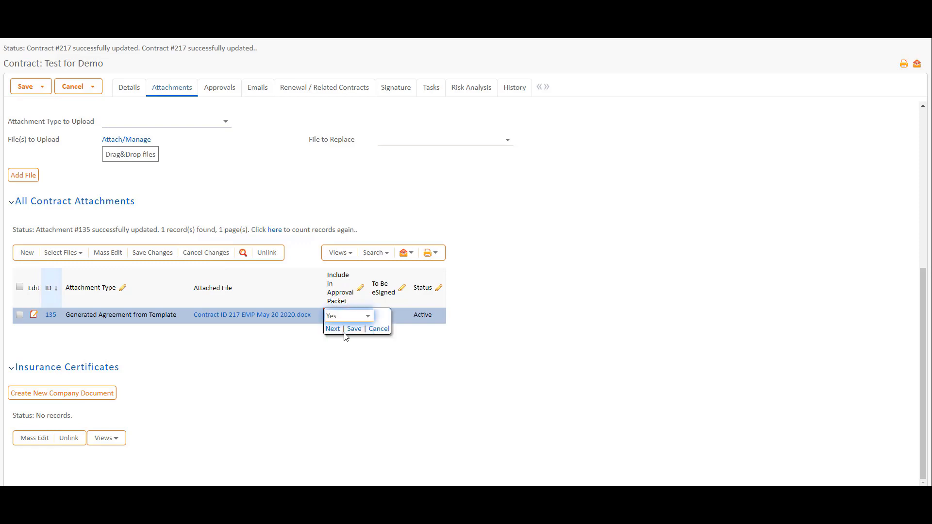
{"action": "left_click", "coordinate": [353, 330]}
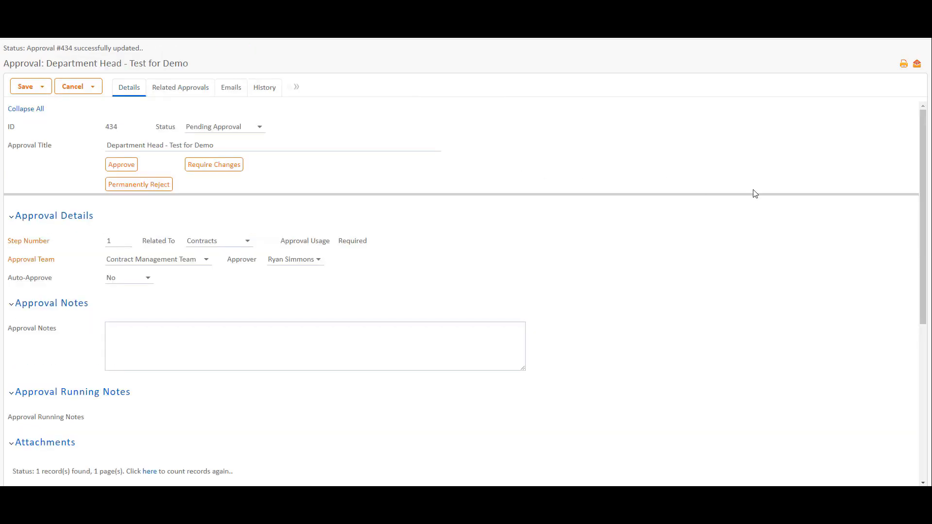
Step: Attach Test Document.docx as an approver updated file on the Department Head approval and try to save without leaving the record
{"action": "left_click_drag", "start_coordinate": [925, 208], "coordinate": [925, 339]}
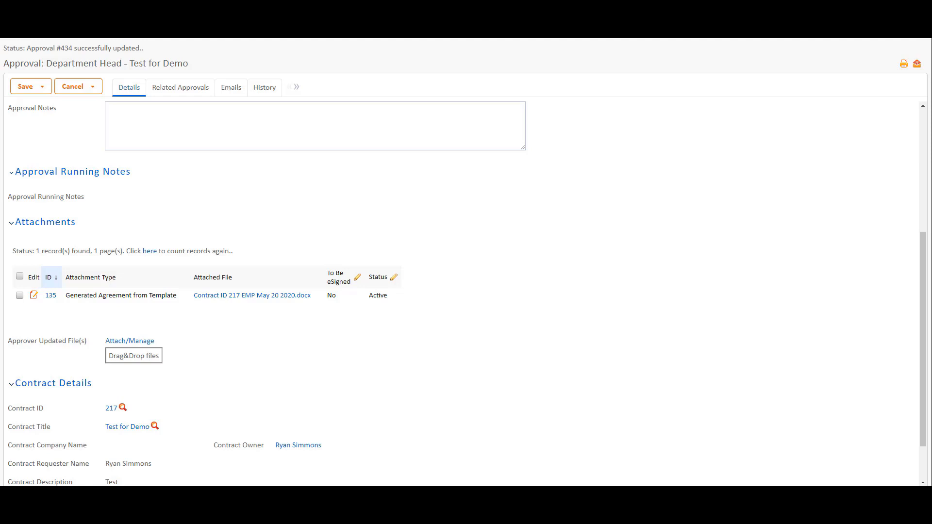
{"action": "left_click_drag", "start_coordinate": [0, 291], "coordinate": [153, 355]}
{"action": "left_click_drag", "start_coordinate": [923, 364], "coordinate": [923, 332]}
{"action": "left_click", "coordinate": [43, 88]}
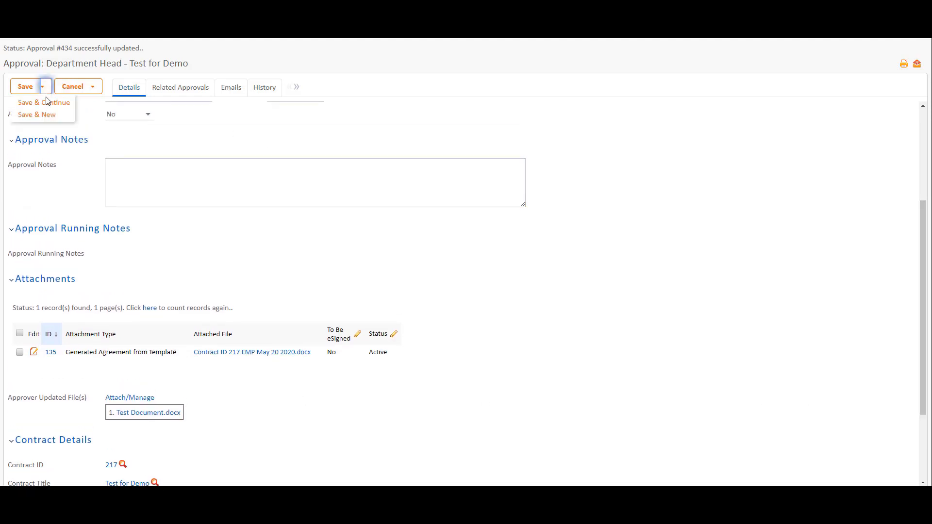
{"action": "left_click", "coordinate": [47, 103]}
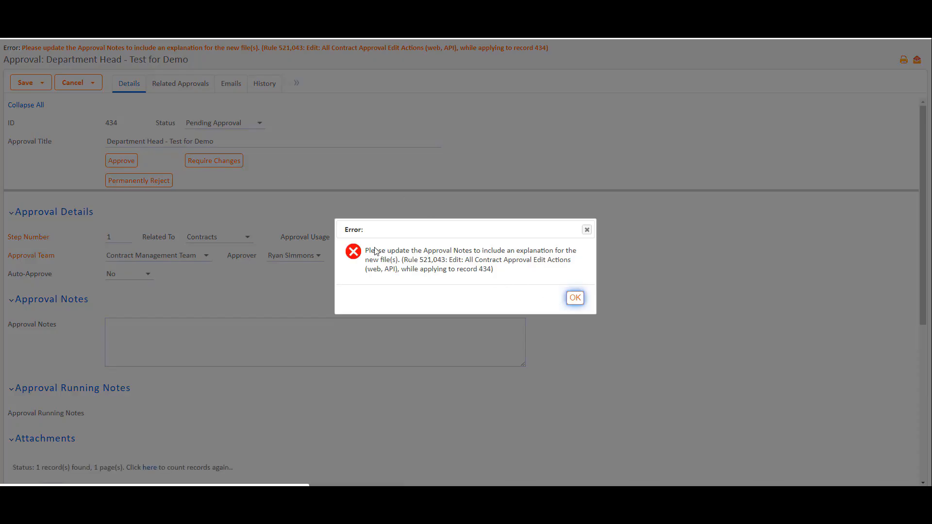
{"action": "left_click", "coordinate": [573, 298]}
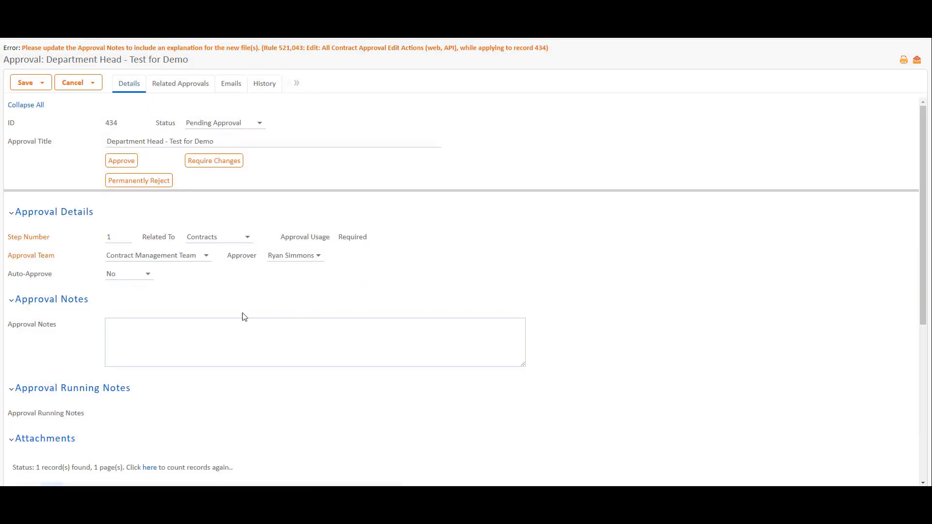
Step: Enter "Add Attachment" in the Approval Notes and save the Department Head approval
{"action": "left_click", "coordinate": [214, 329]}
{"action": "left_click", "coordinate": [214, 330]}
{"action": "type", "text": "A"}
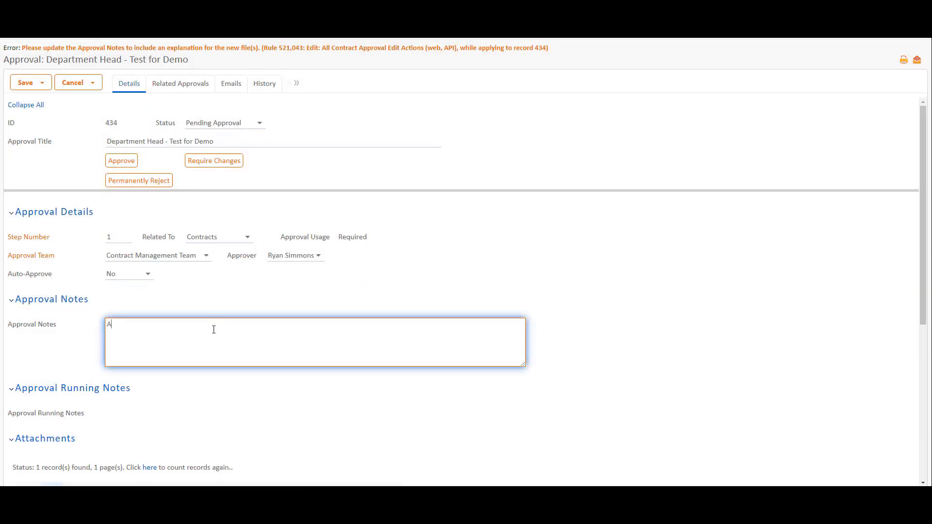
{"action": "type", "text": "dd Attachment"}
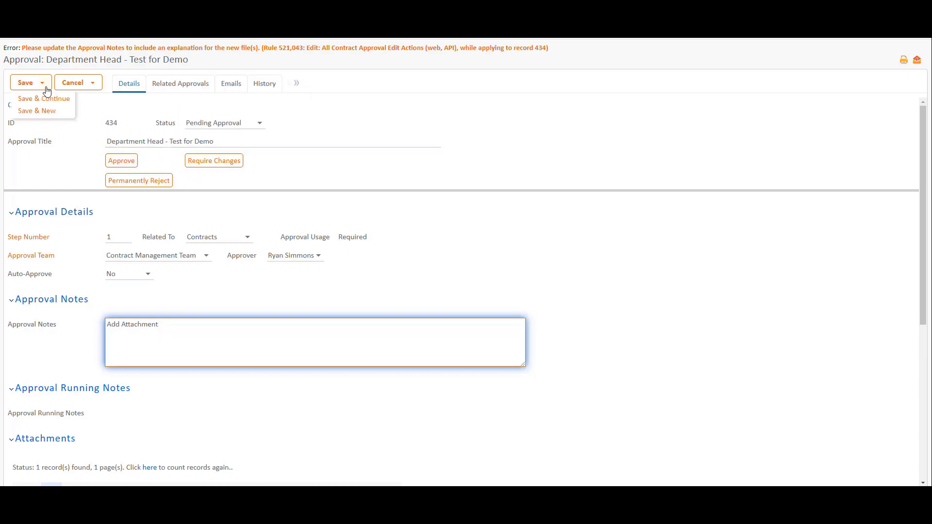
{"action": "left_click", "coordinate": [46, 98]}
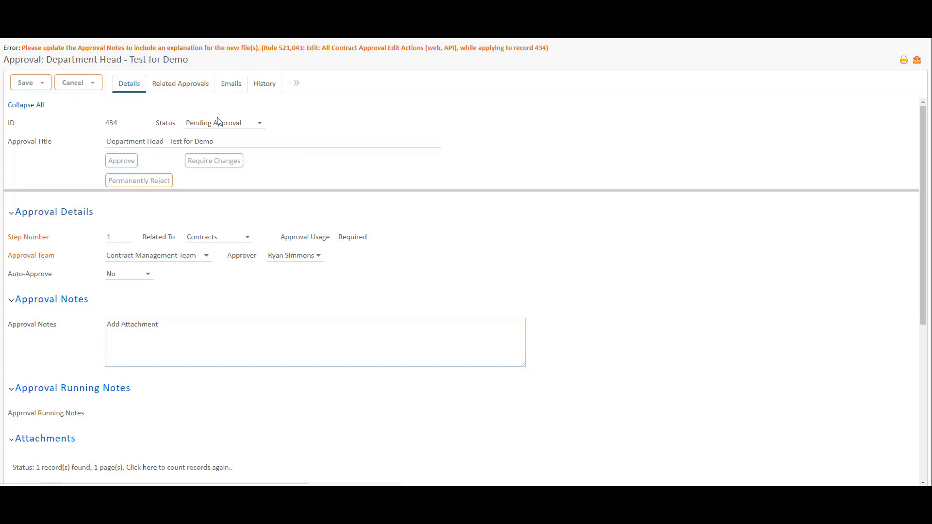
{"action": "left_click", "coordinate": [29, 81]}
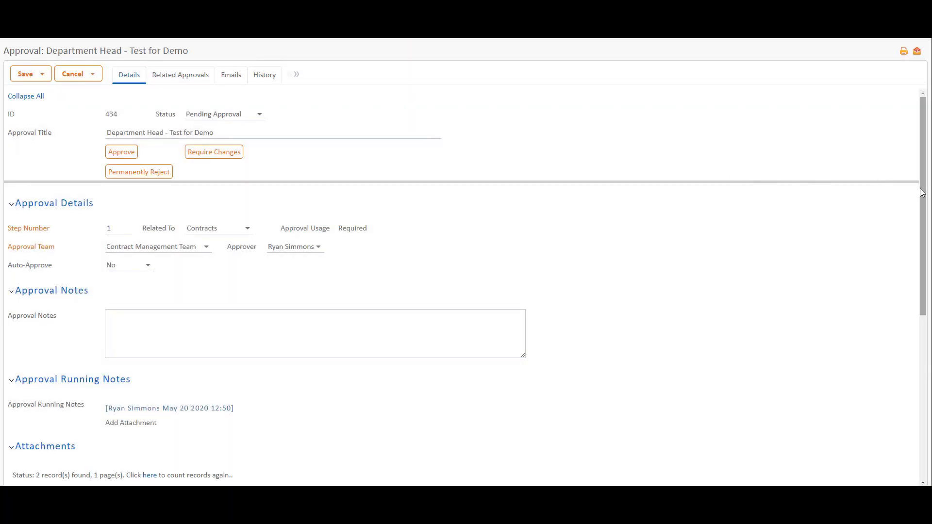
Step: Review the approval's running notes and attachments, and examine the contract's All Notes by Approvers section
{"action": "left_click_drag", "start_coordinate": [923, 197], "coordinate": [931, 306]}
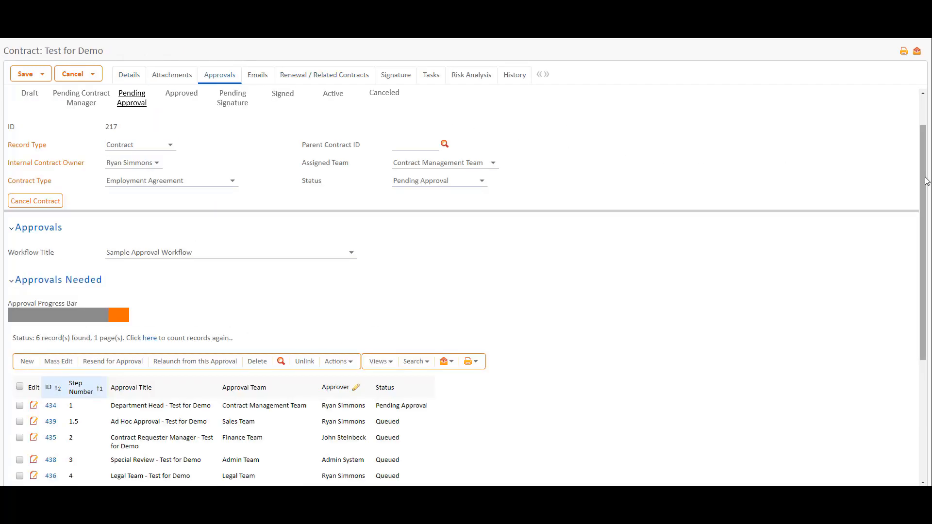
{"action": "left_click_drag", "start_coordinate": [921, 182], "coordinate": [929, 301]}
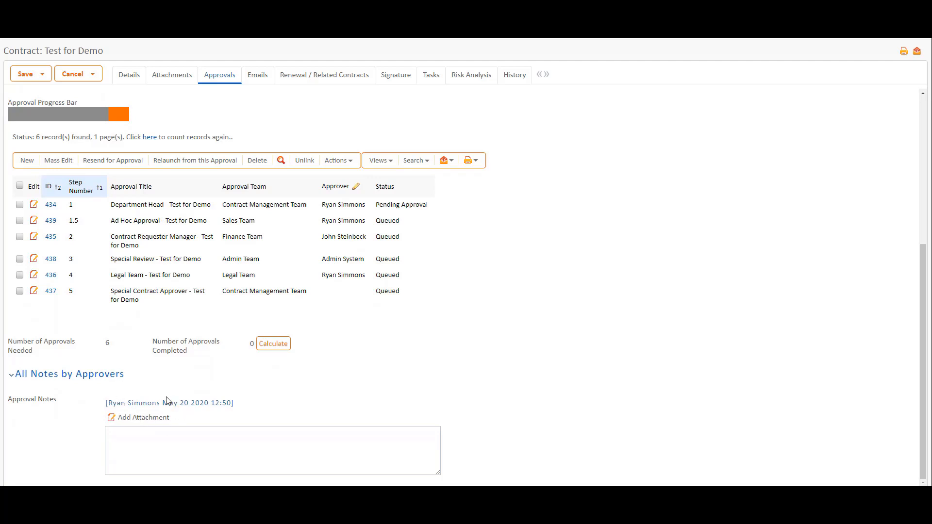
{"action": "mouse_move", "coordinate": [146, 409]}
Step: View the contract's attachments, and open the linked contract Test for Demo from the Department Head approval's contract details
{"action": "left_click", "coordinate": [160, 78]}
{"action": "left_click_drag", "start_coordinate": [929, 169], "coordinate": [800, 324]}
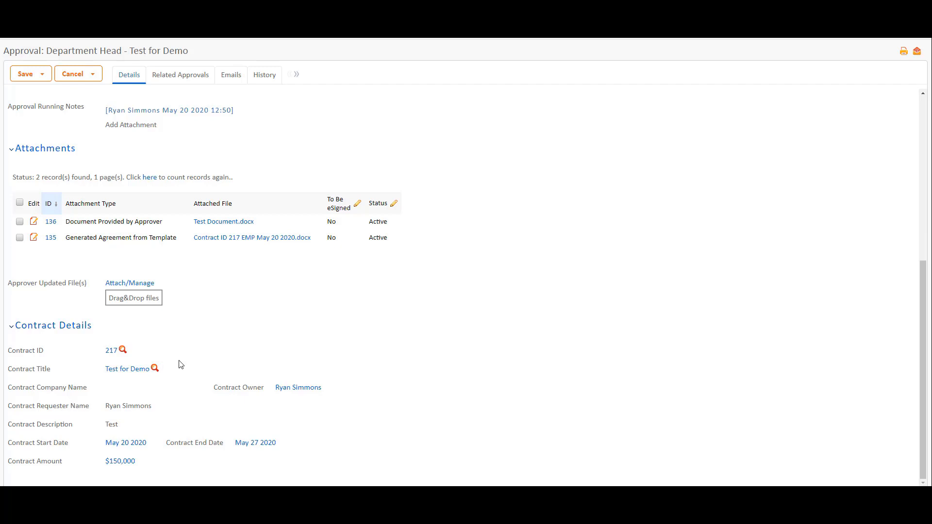
{"action": "left_click", "coordinate": [137, 370]}
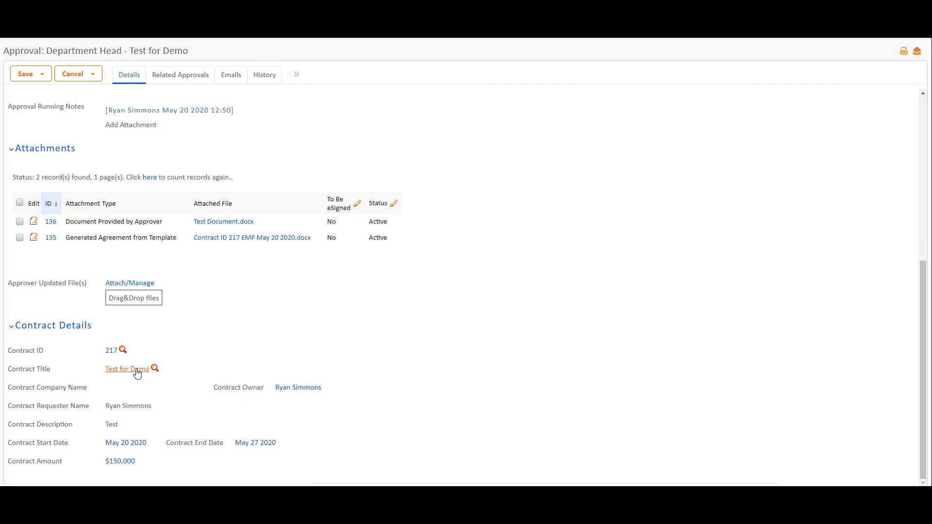
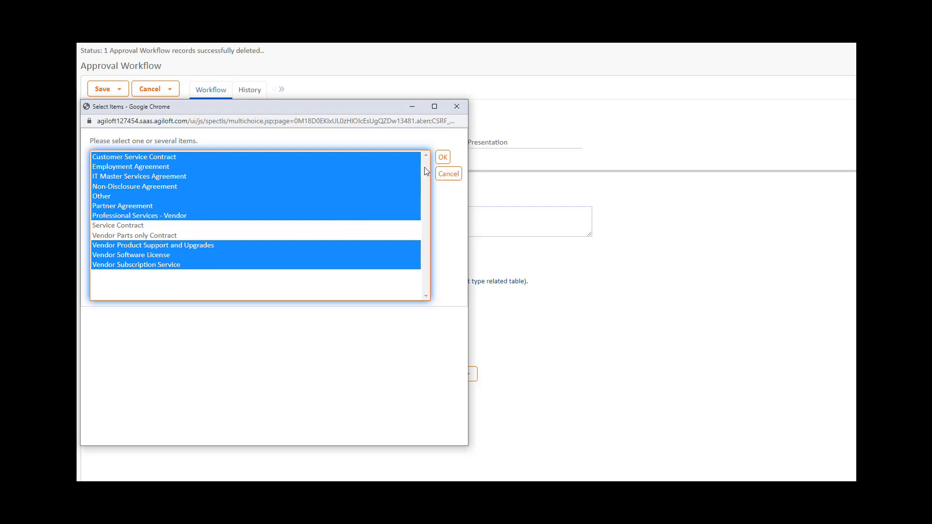
Step: Confirm the contract types selected for the workflow and set Special Workflow for Presentation as the Customer Service Contract type's default workflow
{"action": "left_click", "coordinate": [438, 162]}
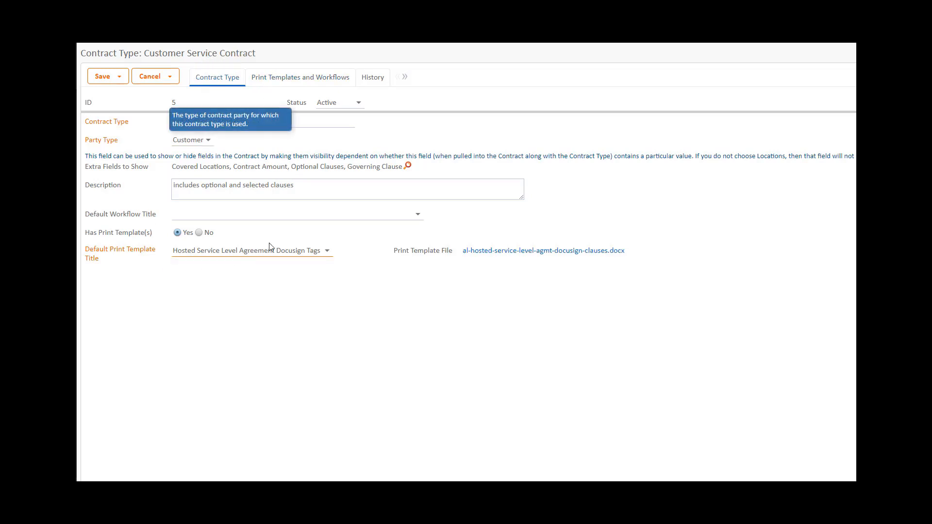
{"action": "left_click", "coordinate": [287, 215]}
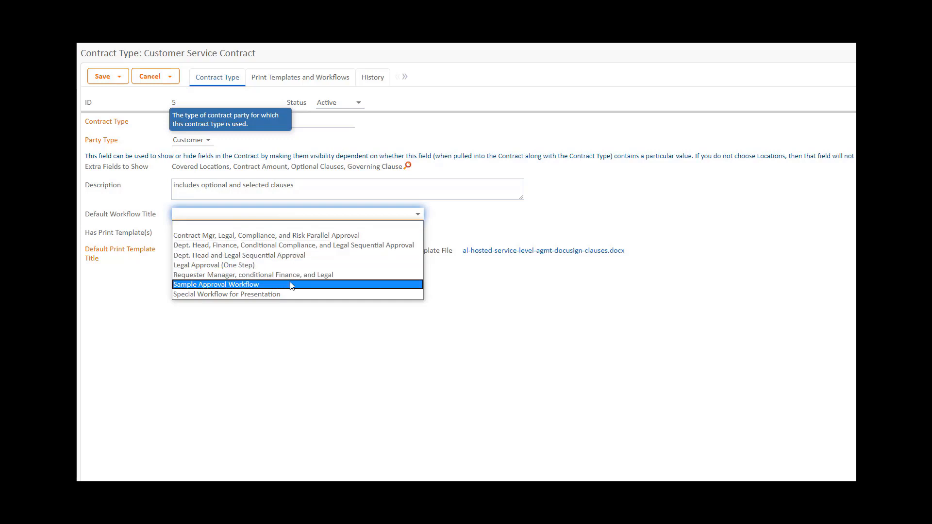
{"action": "left_click", "coordinate": [292, 295]}
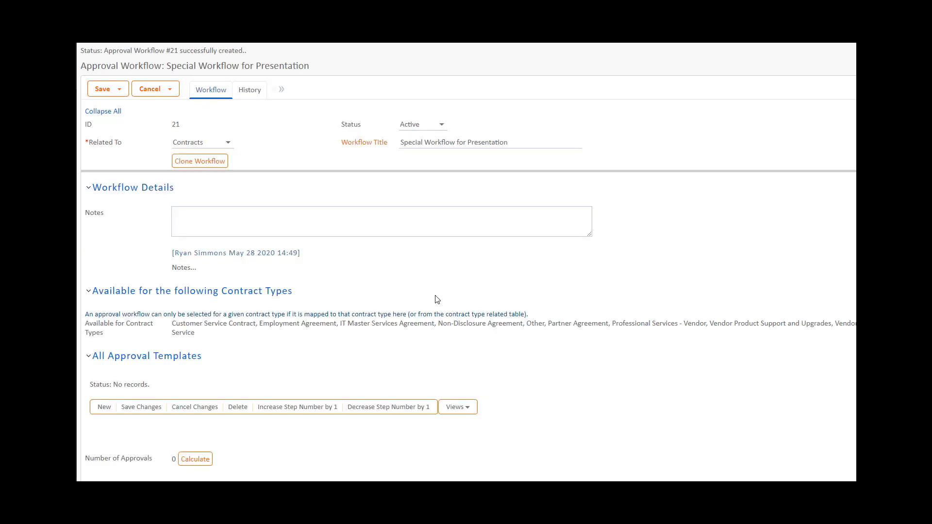
Step: Create an approval template in Special Workflow for Presentation, related to Contracts and titled "Department Head"
{"action": "left_click", "coordinate": [104, 408]}
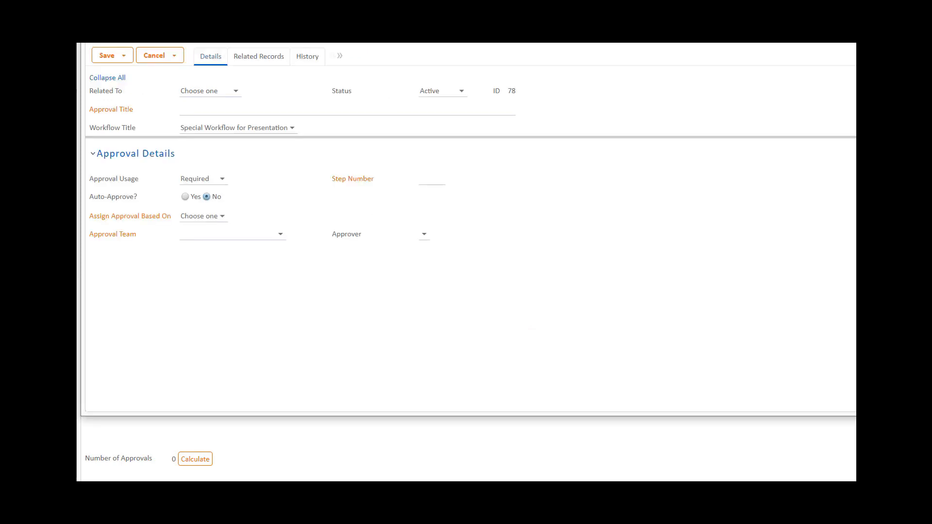
{"action": "left_click", "coordinate": [198, 116]}
{"action": "left_click", "coordinate": [204, 141]}
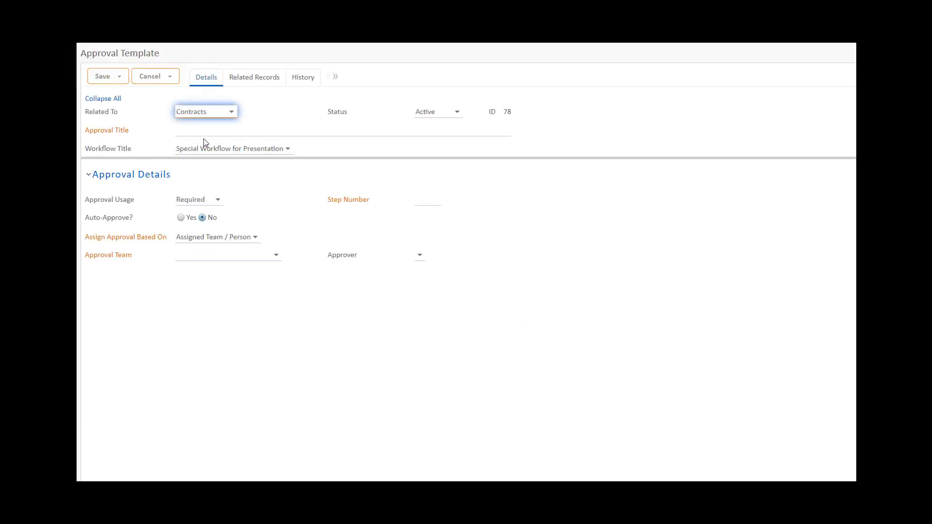
{"action": "left_click", "coordinate": [204, 131]}
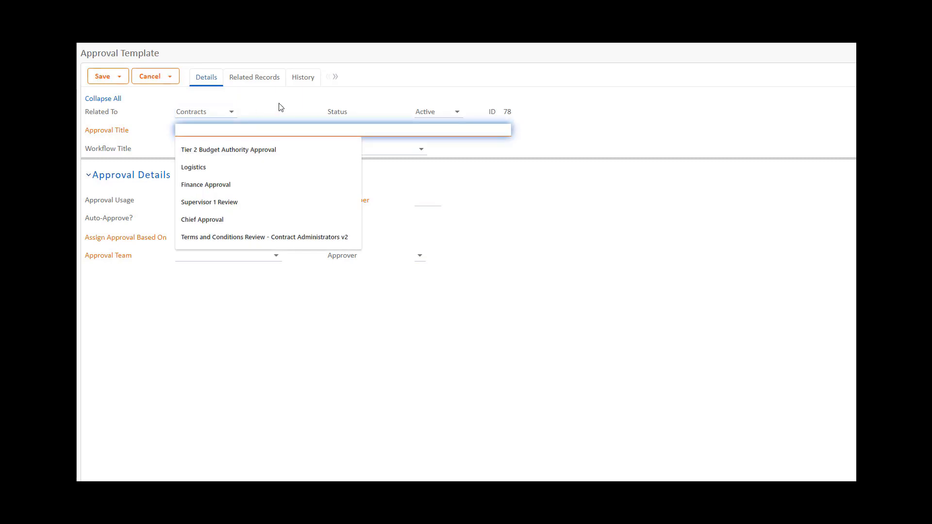
{"action": "type", "text": "Department"}
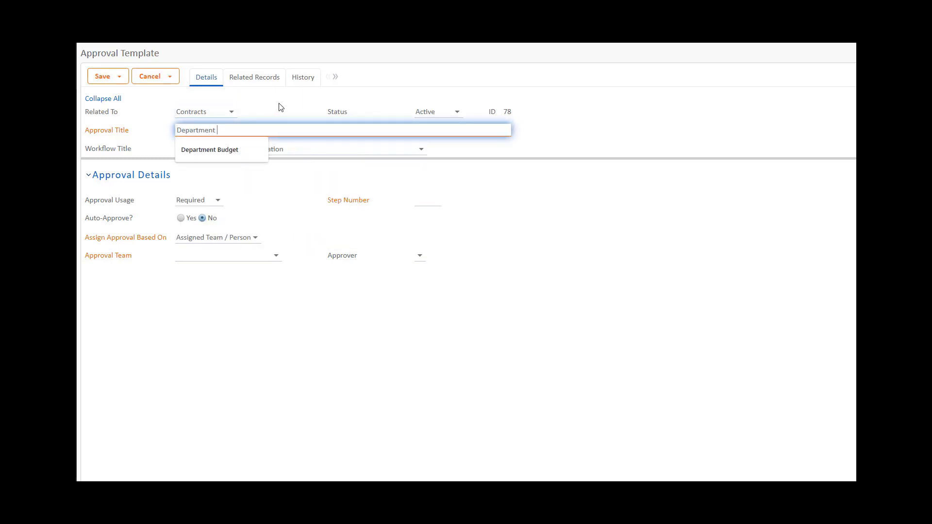
{"action": "type", "text": " Head"}
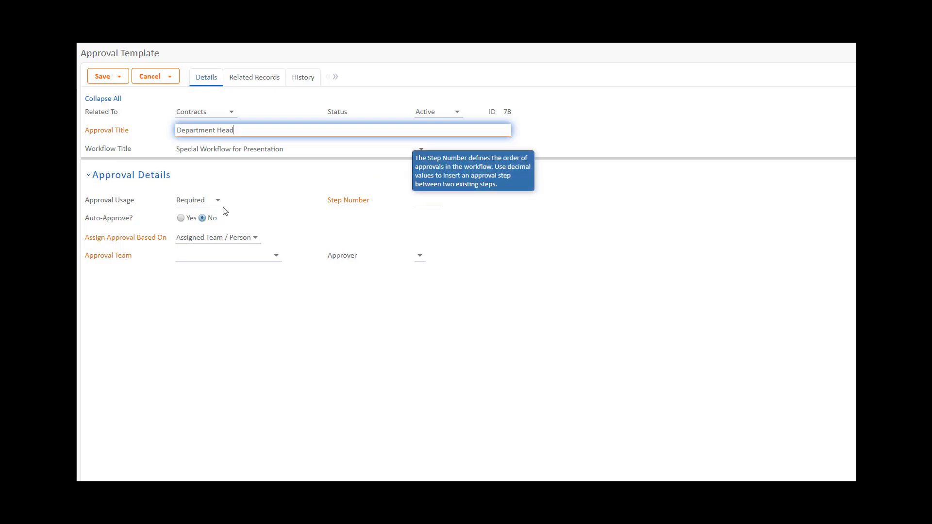
Step: View the Approval Usage choices, keep Required, and set the Department Head template's step number to 1
{"action": "mouse_move", "coordinate": [214, 206]}
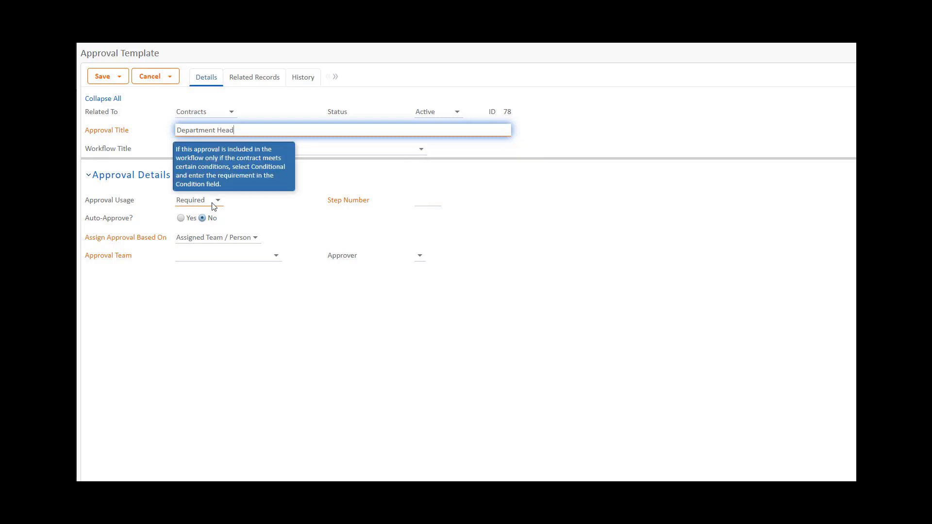
{"action": "left_click", "coordinate": [214, 205]}
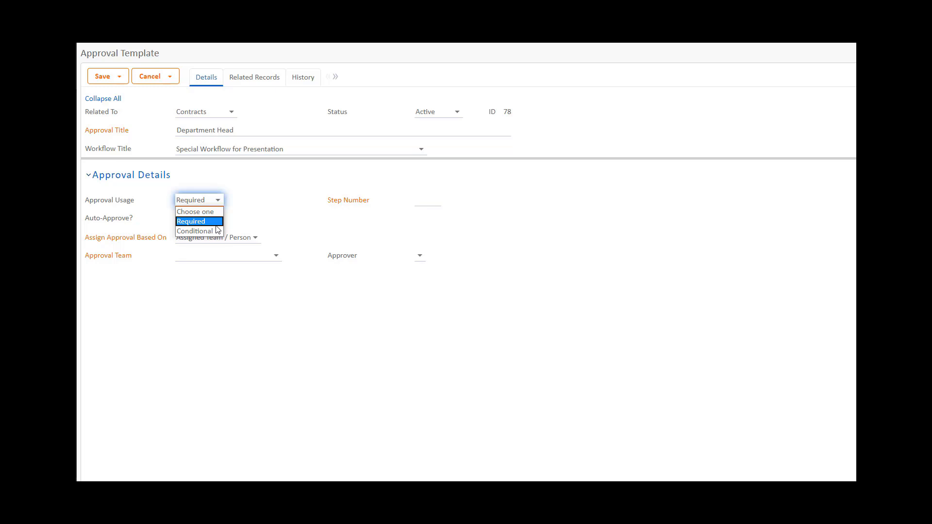
{"action": "left_click", "coordinate": [418, 201]}
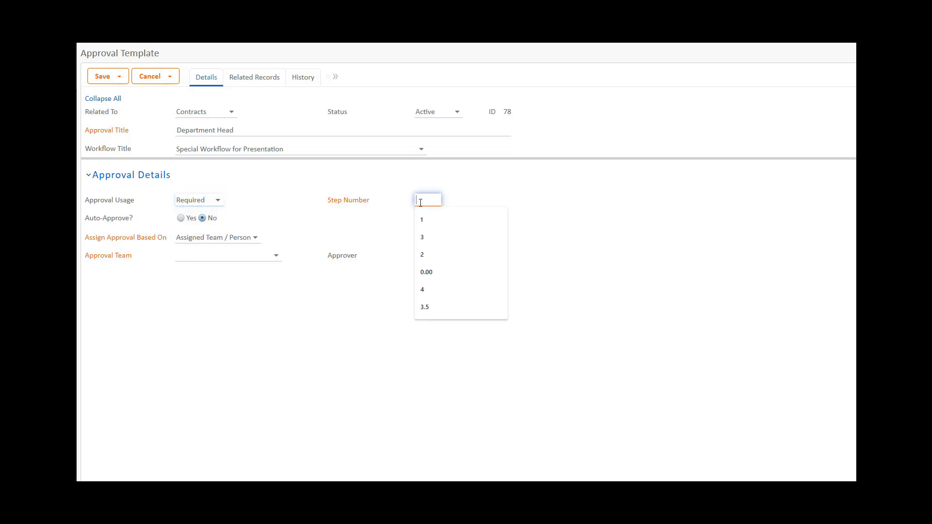
{"action": "left_click", "coordinate": [422, 218]}
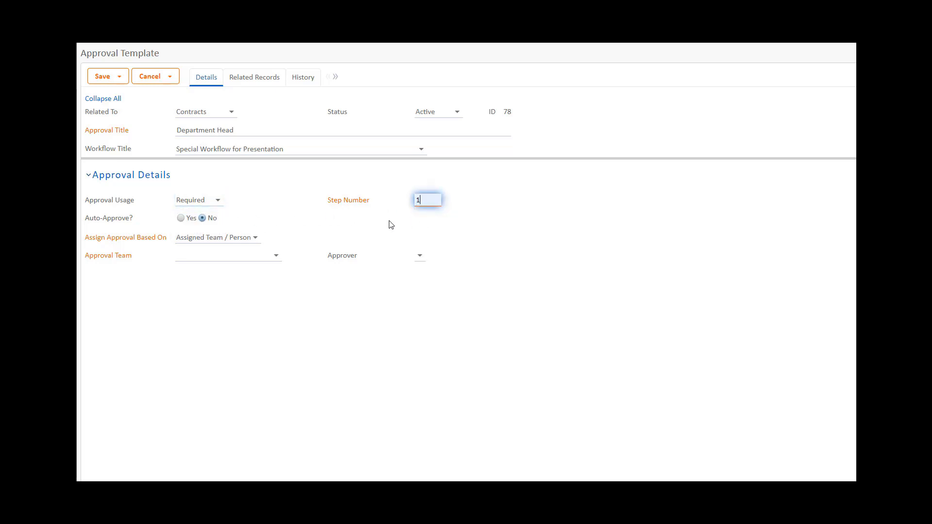
Step: Try Auto-Approve as Yes for the Department Head approval template and set it back to No
{"action": "left_click", "coordinate": [182, 219]}
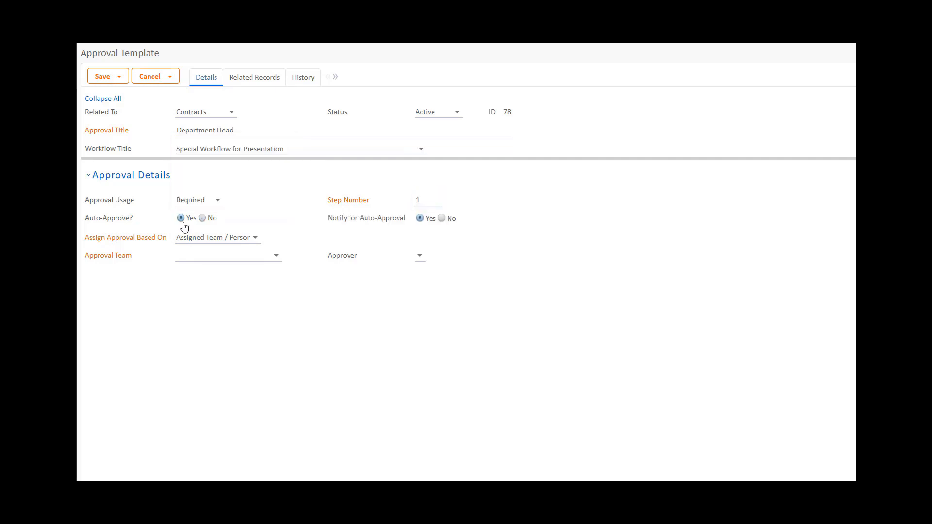
{"action": "mouse_move", "coordinate": [200, 227]}
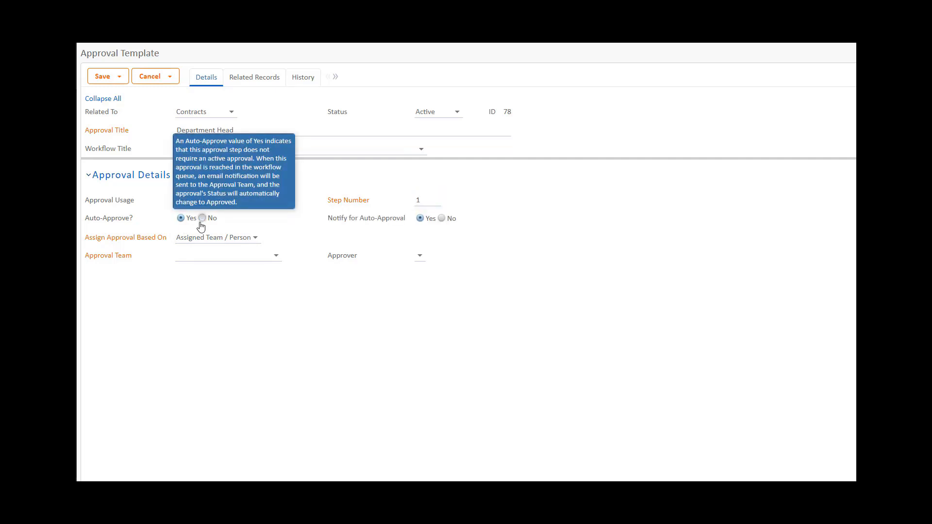
{"action": "left_click", "coordinate": [201, 221]}
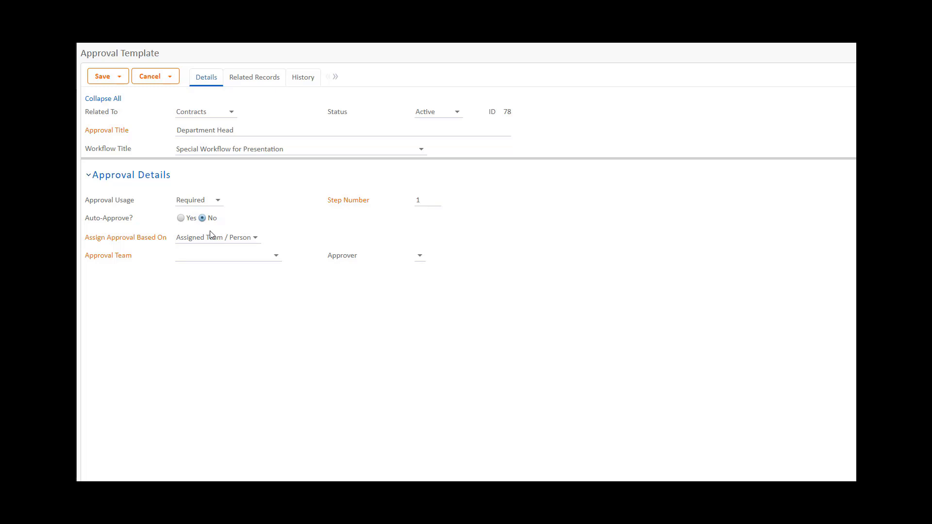
Step: Try Assigned Team / Person assignment for the Department Head template with the Admin Team and an individual approver
{"action": "mouse_move", "coordinate": [218, 241]}
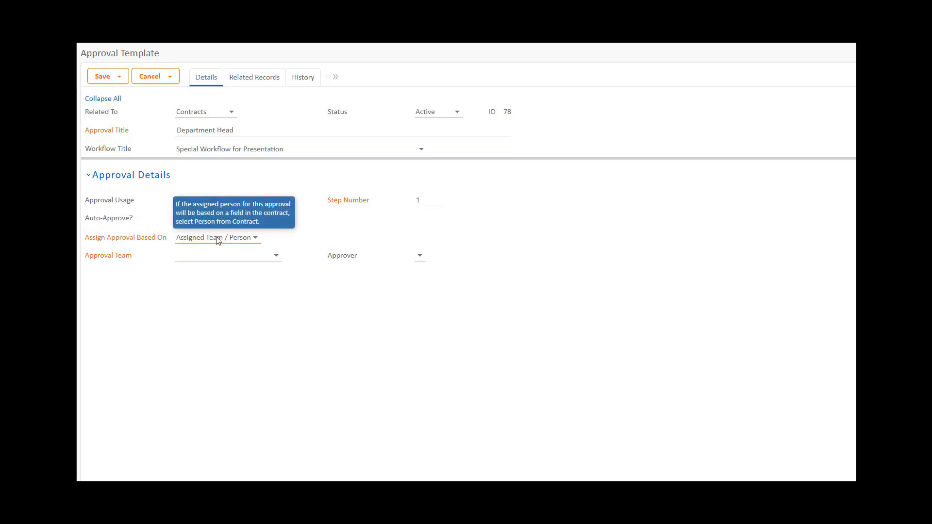
{"action": "left_click", "coordinate": [217, 239]}
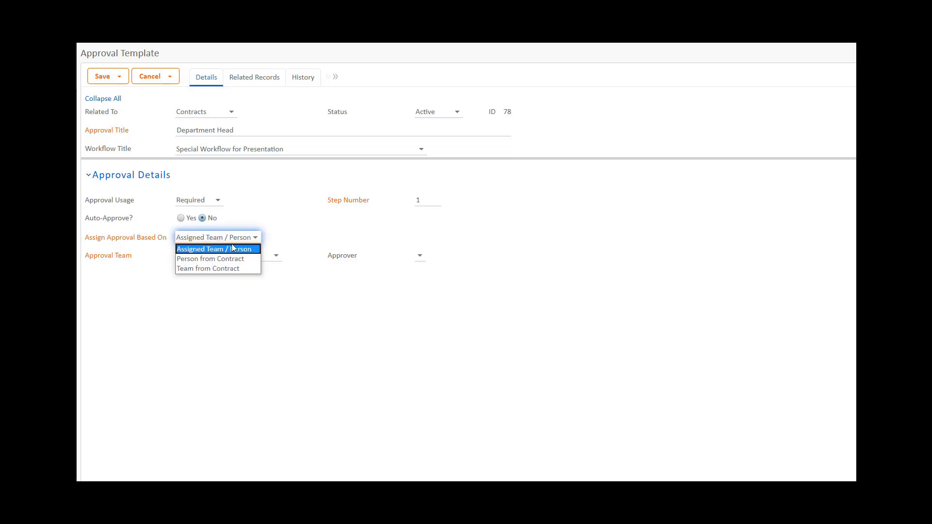
{"action": "left_click", "coordinate": [269, 257]}
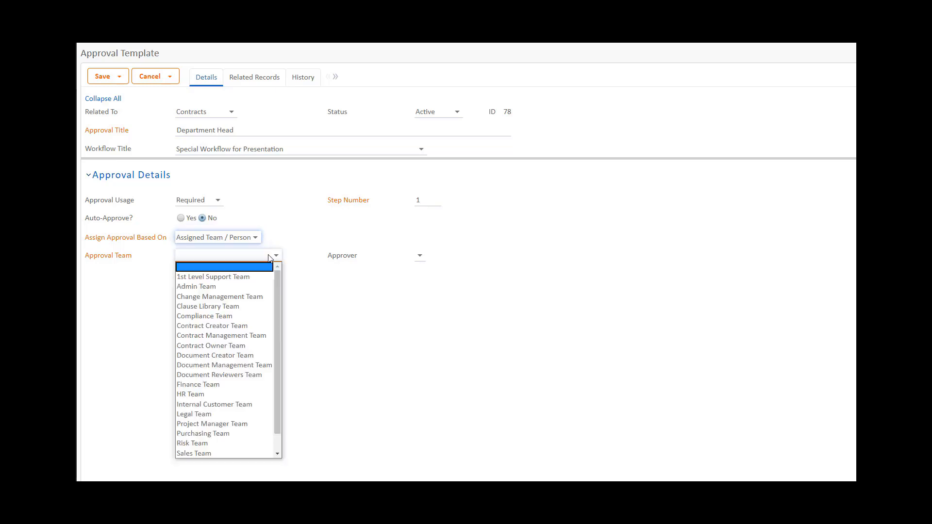
{"action": "left_click", "coordinate": [262, 287]}
{"action": "left_click", "coordinate": [428, 262]}
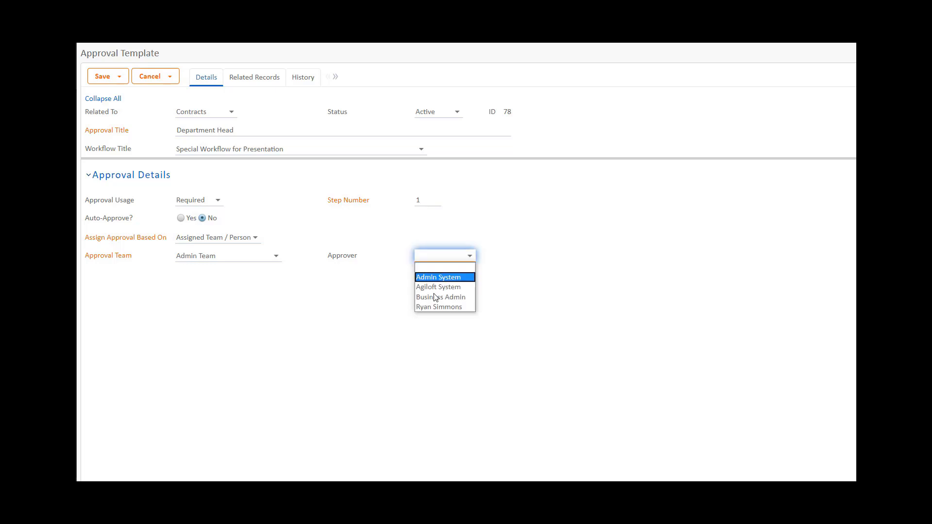
{"action": "left_click", "coordinate": [437, 306]}
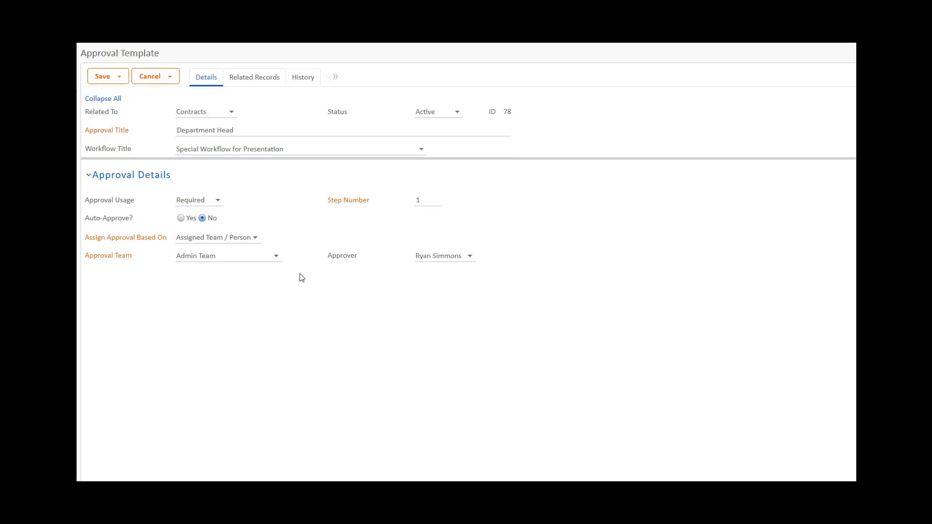
Step: Base the Department Head template's assignment on Person from Contract, assign it to Contract Department Head, and save the template
{"action": "left_click", "coordinate": [232, 238]}
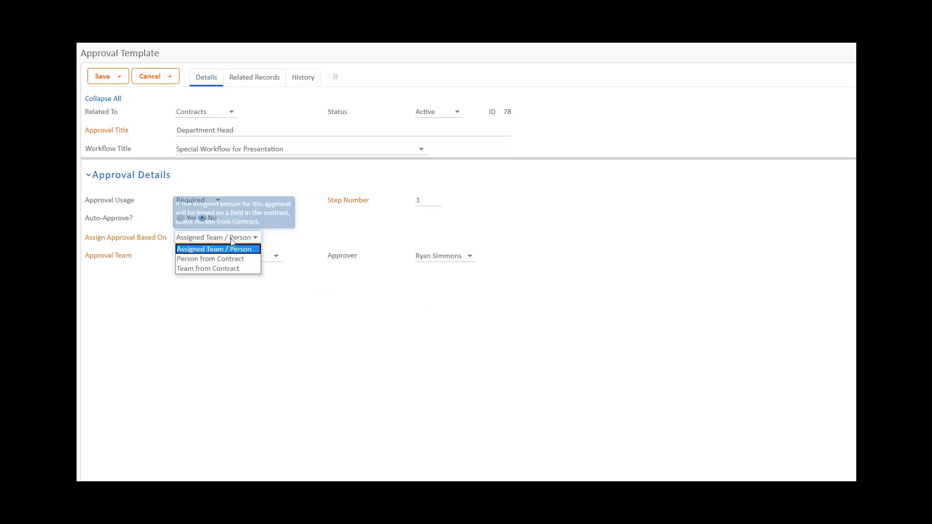
{"action": "left_click", "coordinate": [241, 260]}
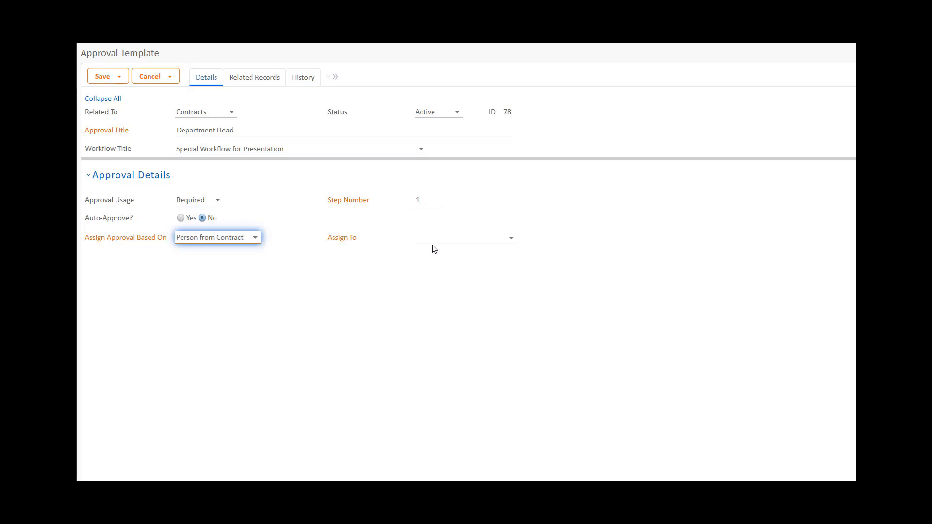
{"action": "left_click", "coordinate": [433, 243]}
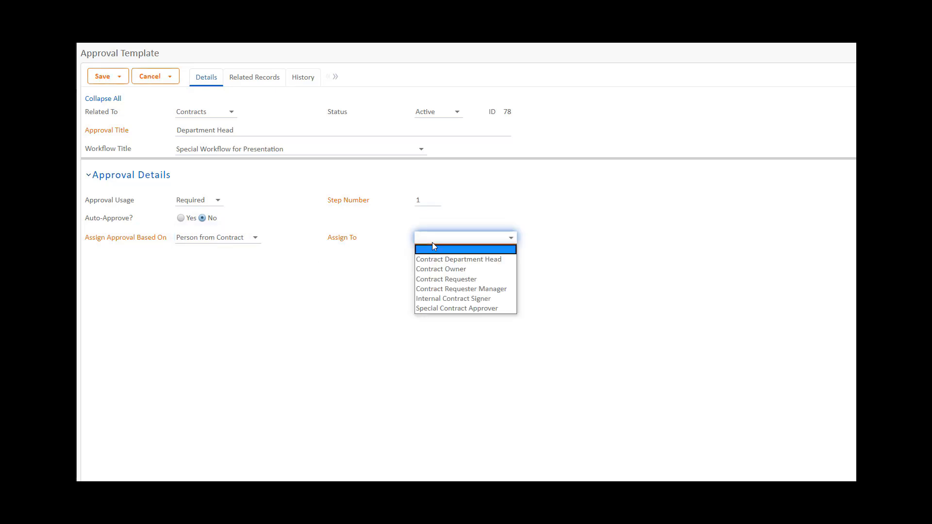
{"action": "left_click", "coordinate": [509, 262]}
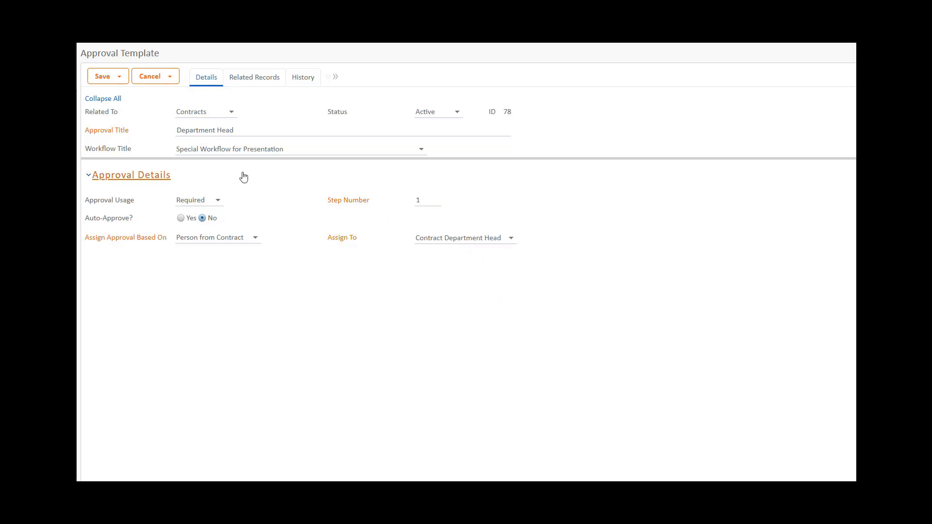
{"action": "left_click", "coordinate": [100, 79]}
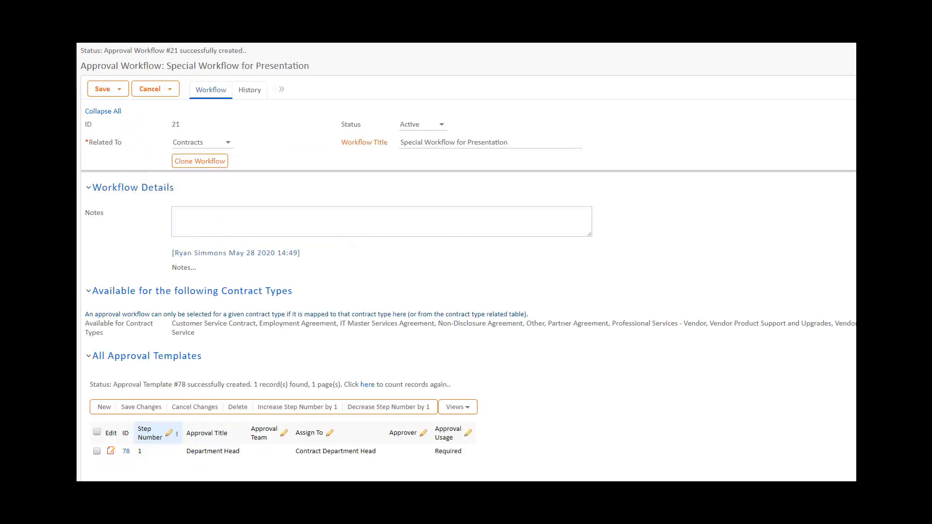
Step: Create another approval template in the workflow, related to Contracts, titled "Legal Team", with step number 2
{"action": "scroll", "coordinate": [468, 293], "scroll_direction": "down", "scroll_amount": 1}
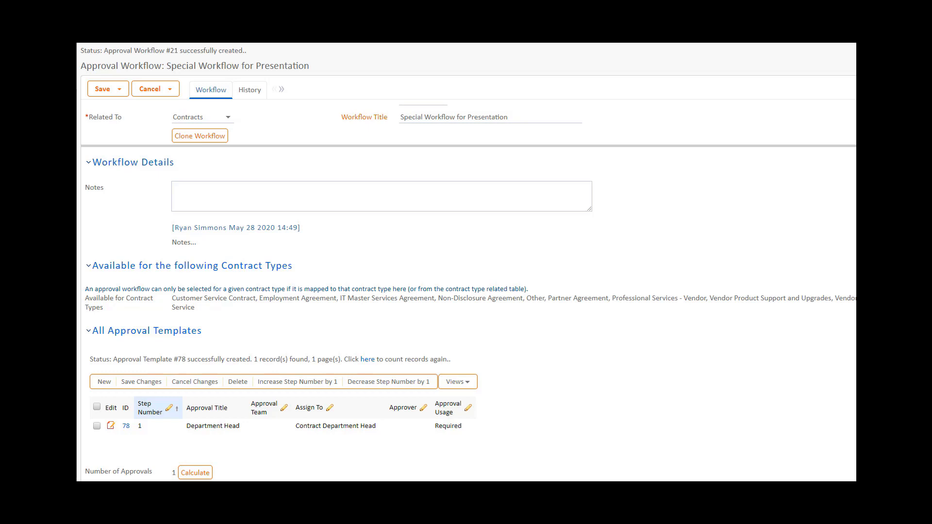
{"action": "left_click", "coordinate": [104, 382]}
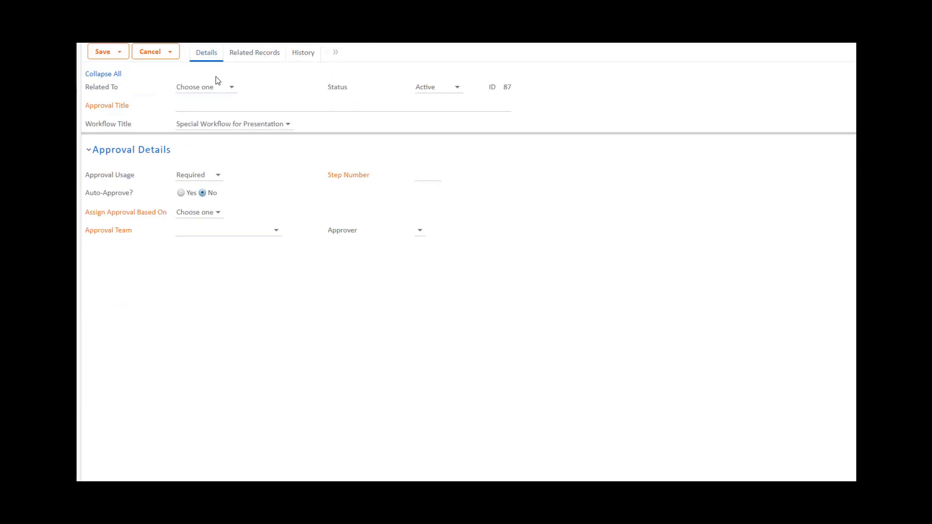
{"action": "left_click", "coordinate": [205, 91]}
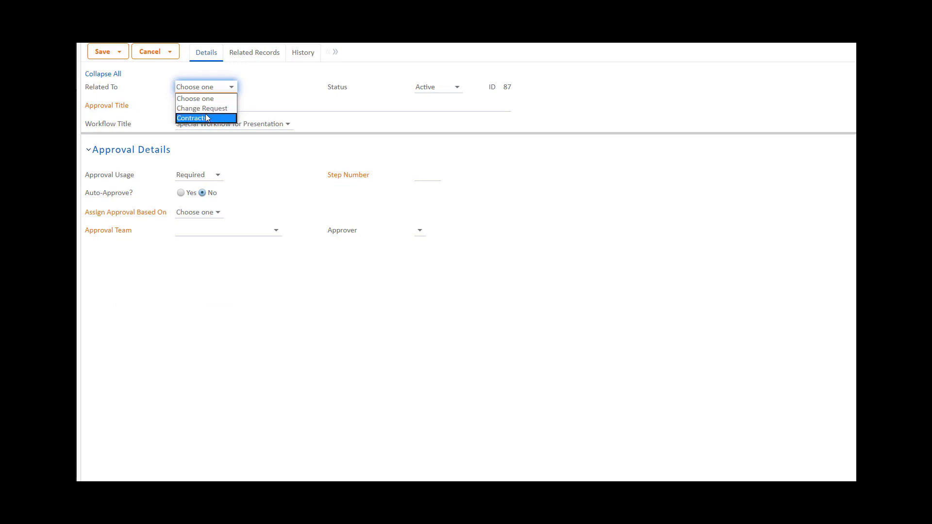
{"action": "left_click", "coordinate": [207, 117]}
{"action": "left_click", "coordinate": [208, 103]}
{"action": "type", "text": "Legal"}
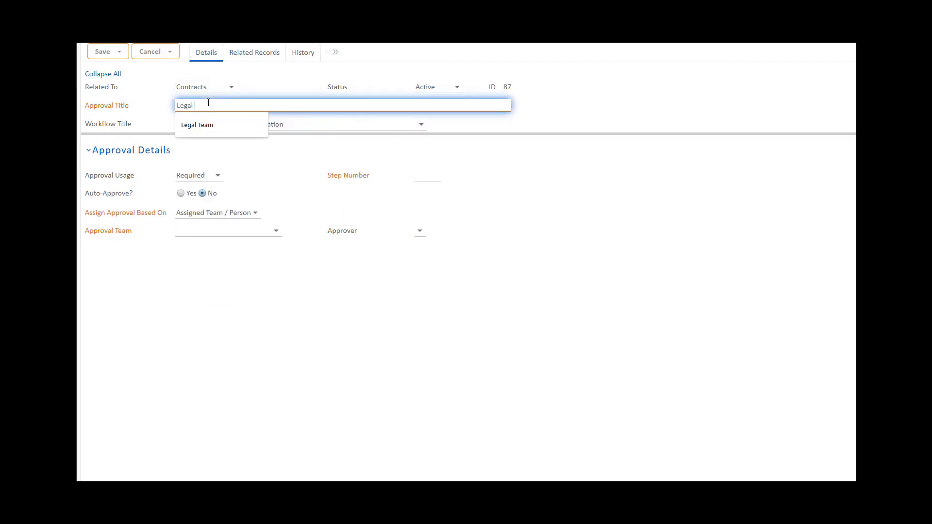
{"action": "key", "text": "Tab"}
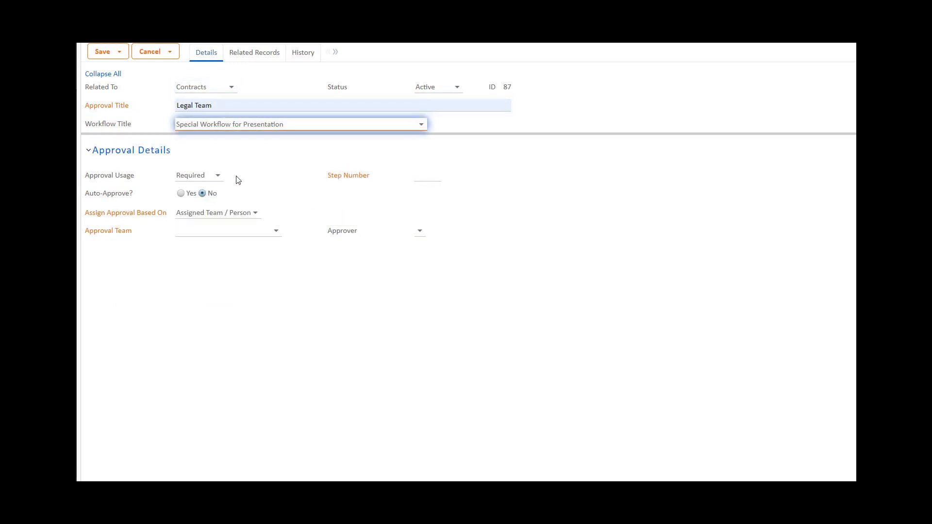
{"action": "left_click", "coordinate": [412, 182]}
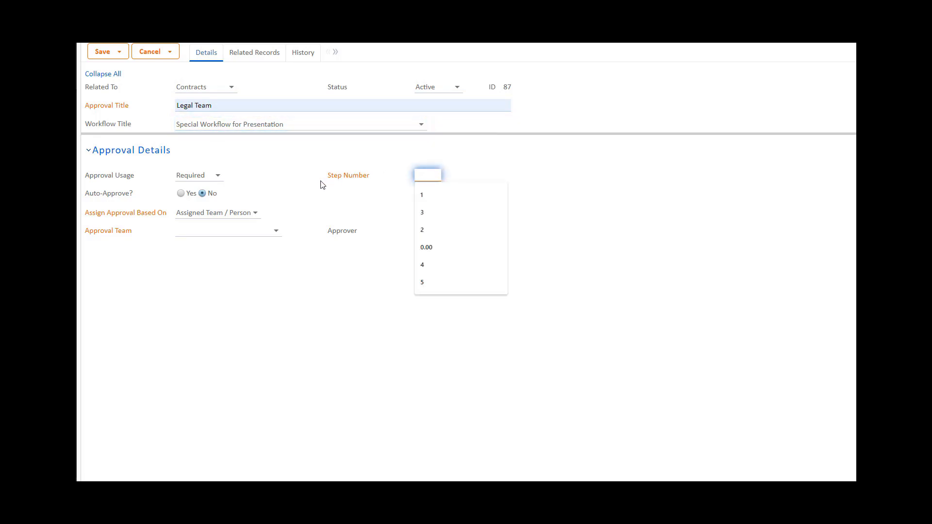
{"action": "type", "text": "2"}
Step: Keep Assigned Team / Person, choose Legal Team as the approval team with the approver left blank, and save the template
{"action": "left_click", "coordinate": [247, 213]}
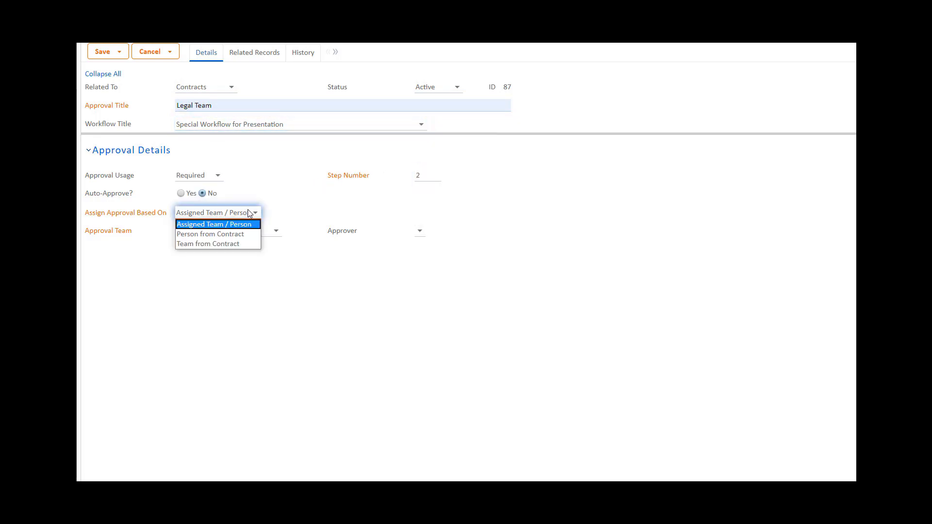
{"action": "left_click", "coordinate": [276, 231]}
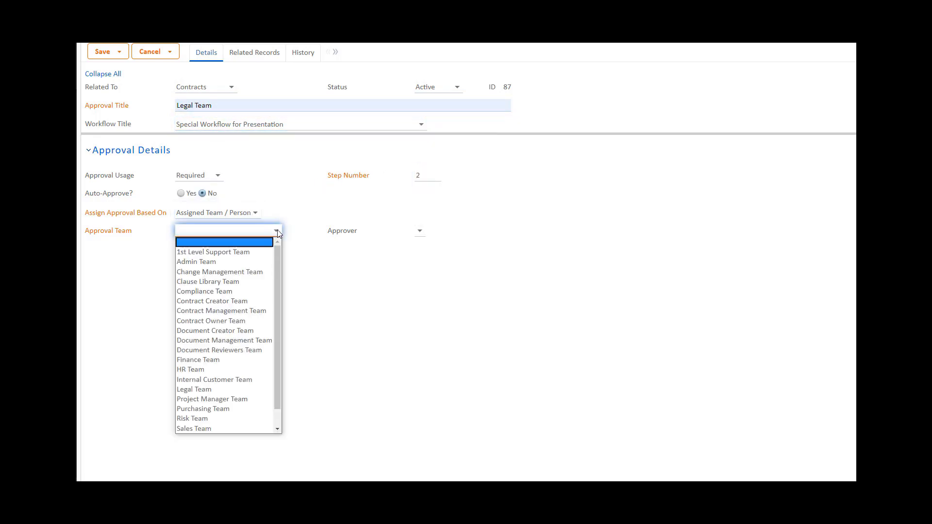
{"action": "left_click", "coordinate": [249, 391]}
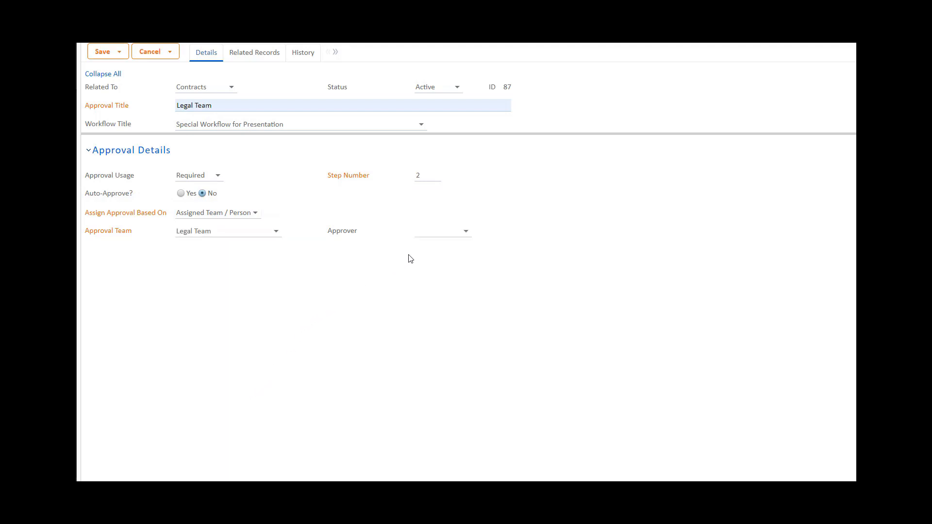
{"action": "left_click", "coordinate": [440, 233]}
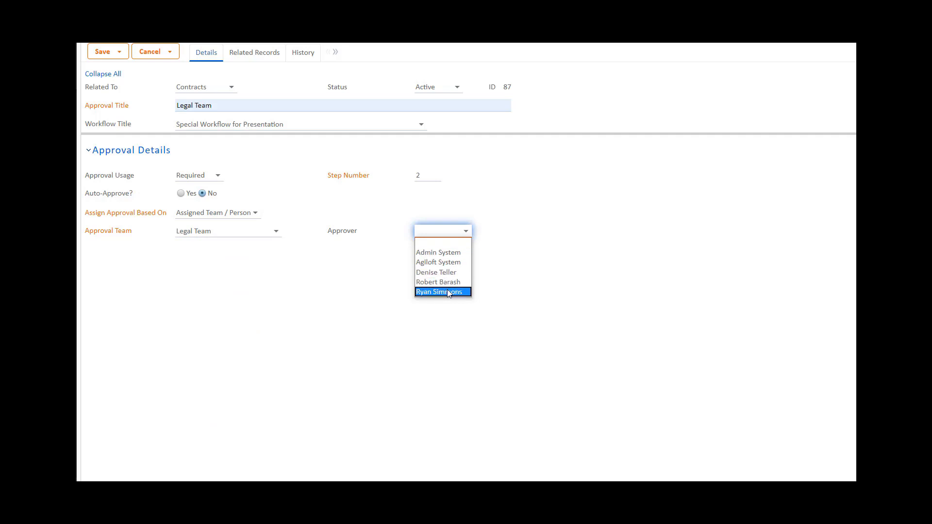
{"action": "left_click", "coordinate": [434, 245]}
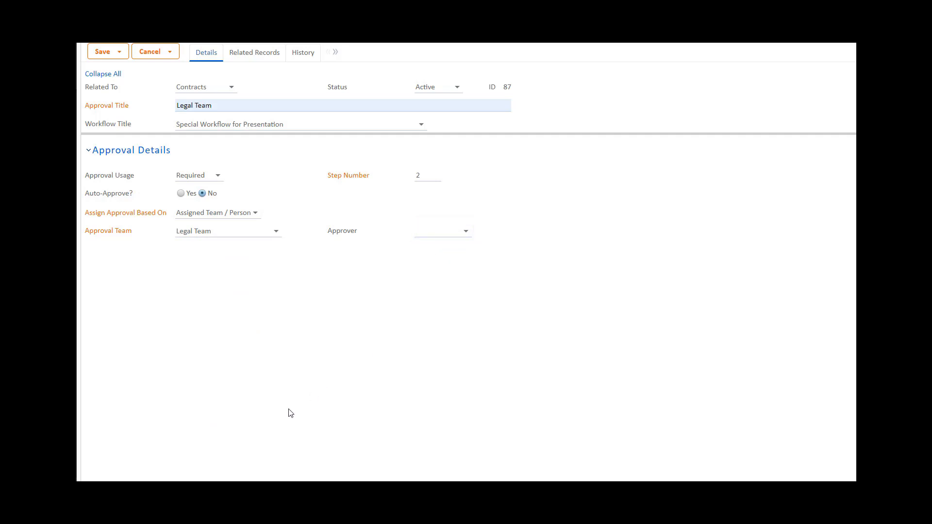
{"action": "left_click", "coordinate": [96, 54]}
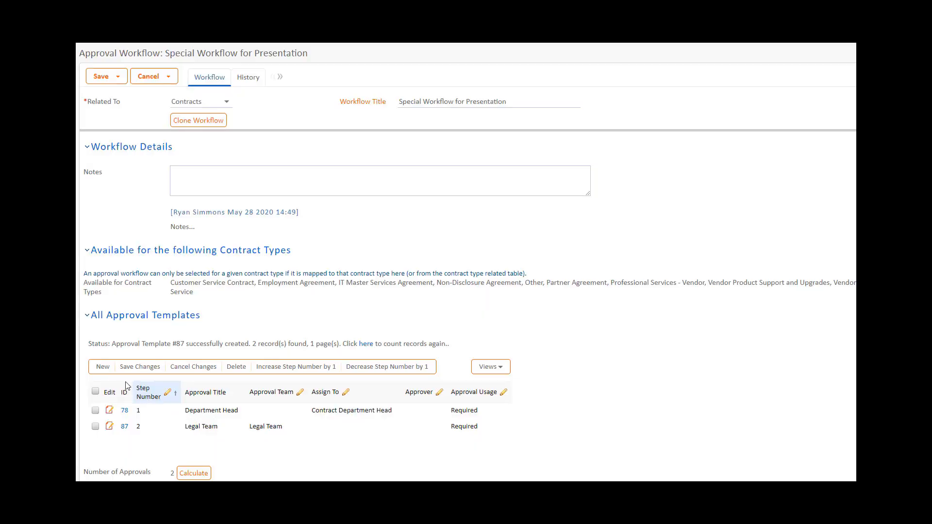
Step: Create a Contracts approval template titled "Conditional Finance Approval" with Conditional usage and step number 2
{"action": "left_click", "coordinate": [103, 368]}
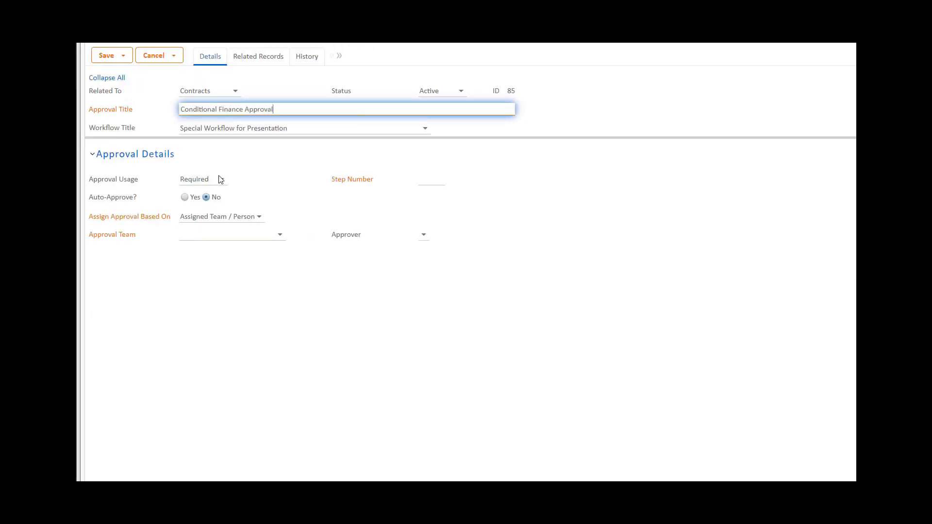
{"action": "left_click", "coordinate": [220, 179]}
{"action": "key", "text": "Return"}
{"action": "left_click", "coordinate": [434, 180]}
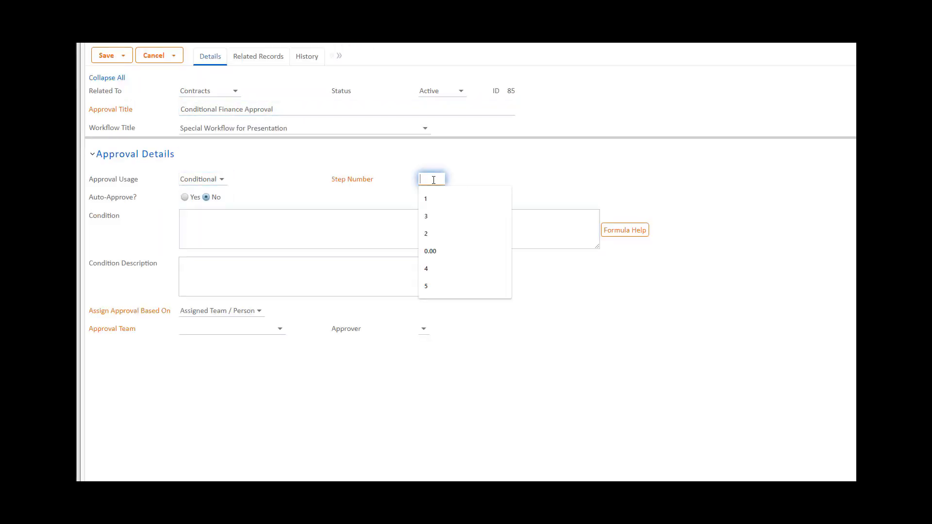
{"action": "type", "text": "2"}
Step: Using the formula wizard's linked contract fields, start the finance approval condition with "$latest_contract_id.contract_amount >= 100000 &&"
{"action": "left_click", "coordinate": [645, 235]}
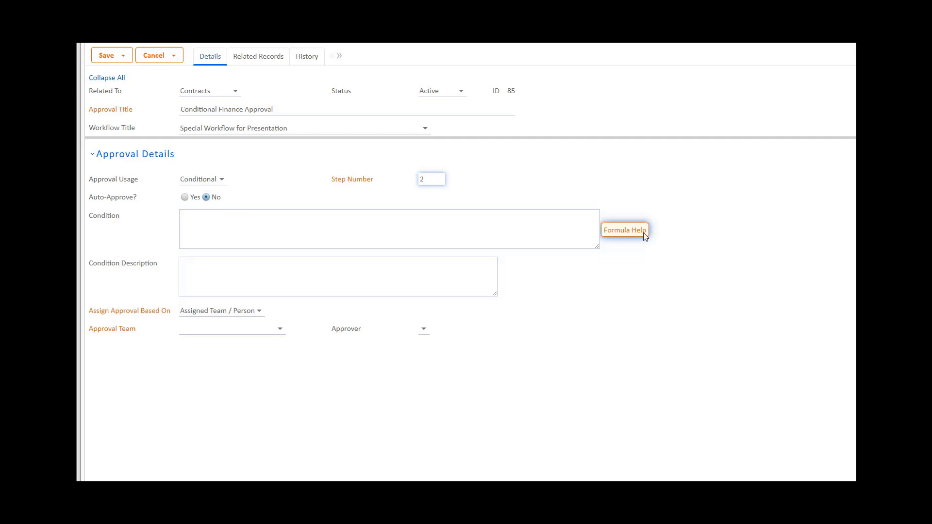
{"action": "left_click", "coordinate": [644, 232]}
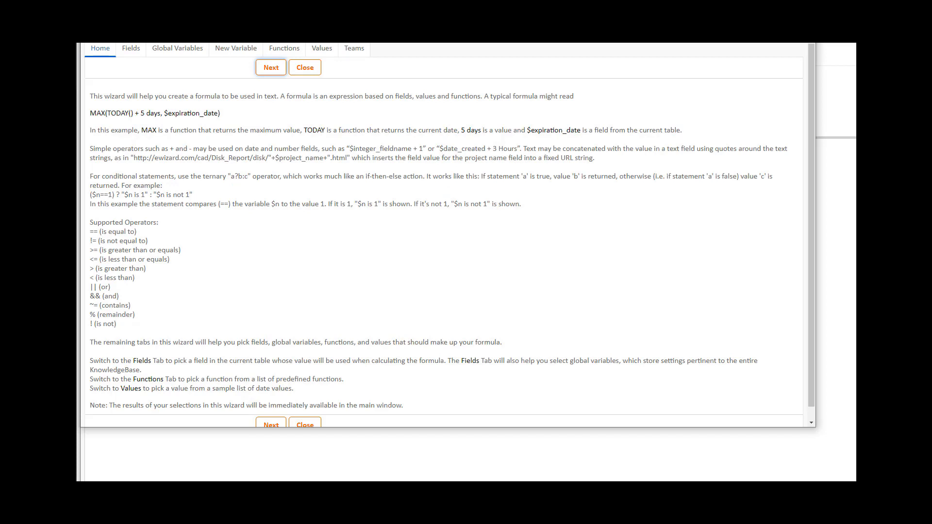
{"action": "left_click", "coordinate": [129, 51]}
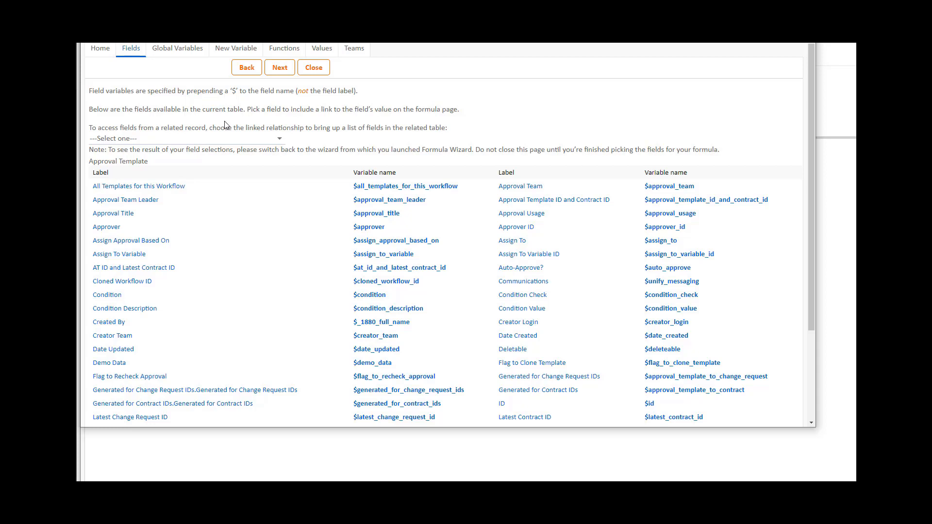
{"action": "left_click", "coordinate": [236, 139]}
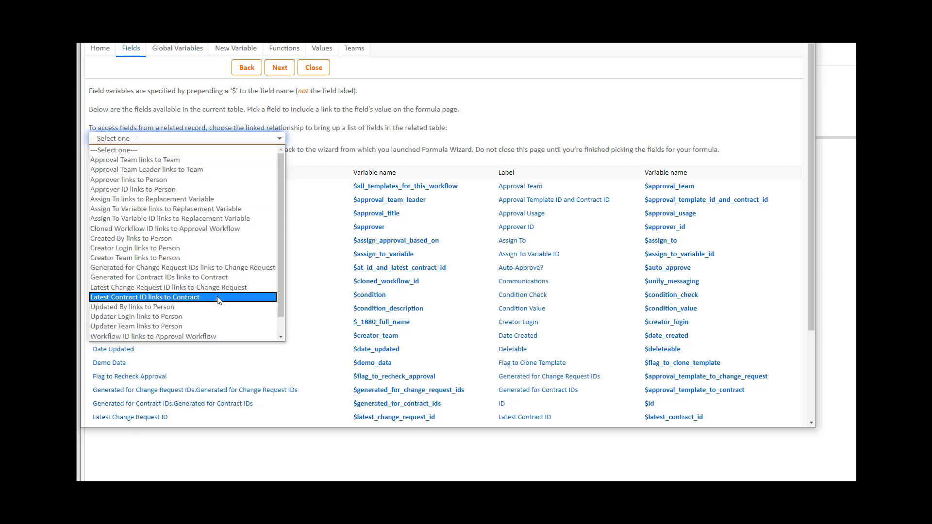
{"action": "left_click", "coordinate": [217, 298]}
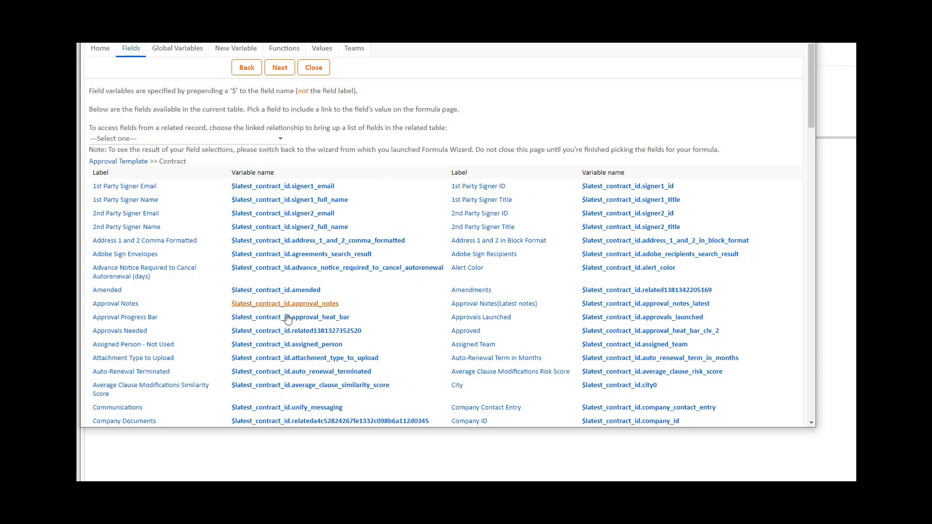
{"action": "left_click_drag", "start_coordinate": [811, 127], "coordinate": [812, 167]}
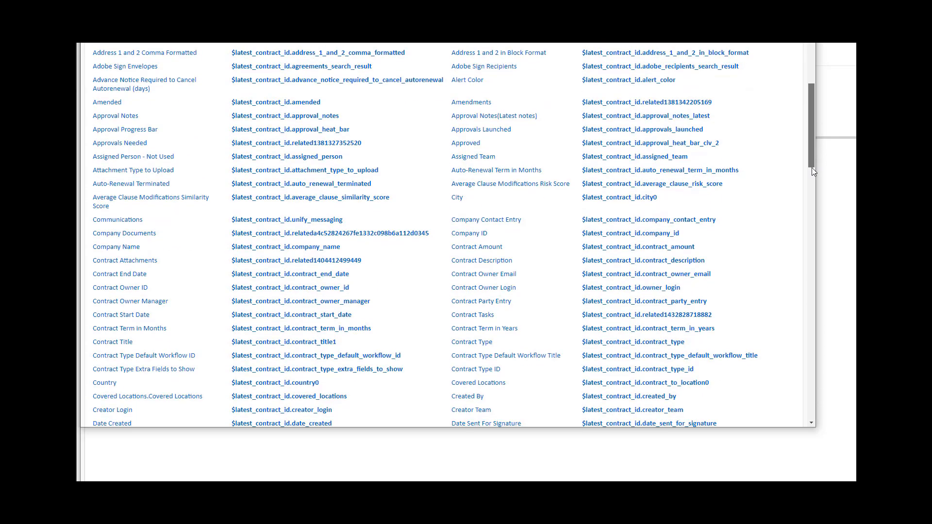
{"action": "left_click", "coordinate": [674, 251]}
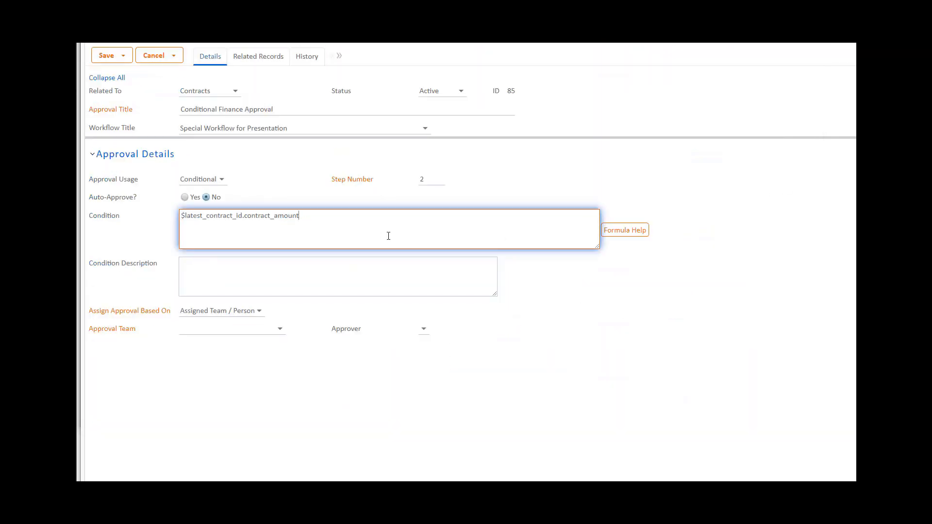
{"action": "type", "text": ">= 1000009 &&"}
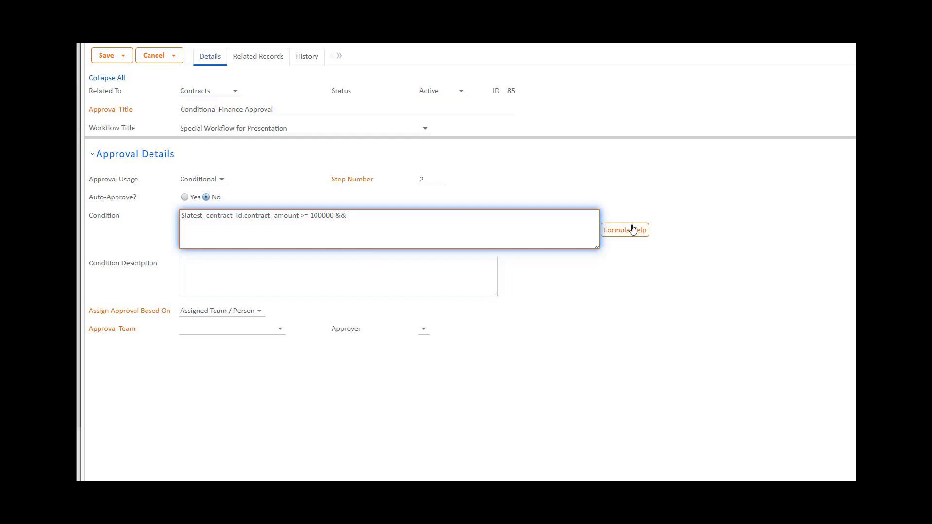
Step: Complete the condition with "$latest_contract_id.contract_term_in_months >= 18" and describe it as "Contract amount is greater than 100000 and contract term in months is greater than 18"
{"action": "left_click", "coordinate": [633, 230]}
{"action": "left_click", "coordinate": [129, 52]}
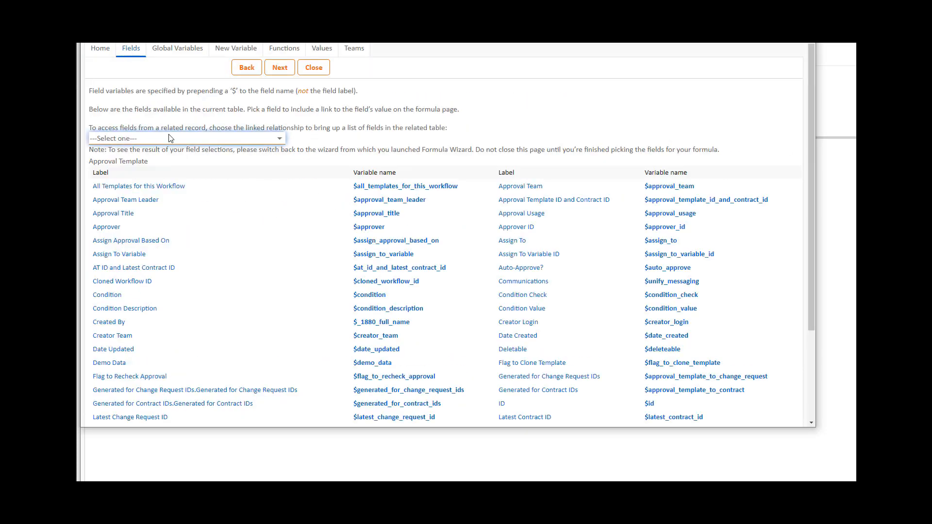
{"action": "left_click", "coordinate": [166, 138]}
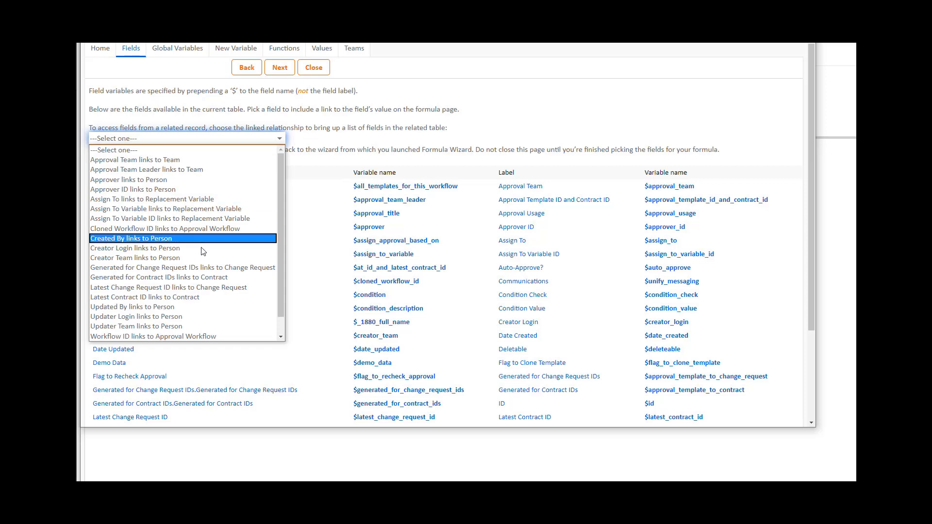
{"action": "left_click", "coordinate": [205, 297]}
{"action": "left_click_drag", "start_coordinate": [812, 121], "coordinate": [812, 156]}
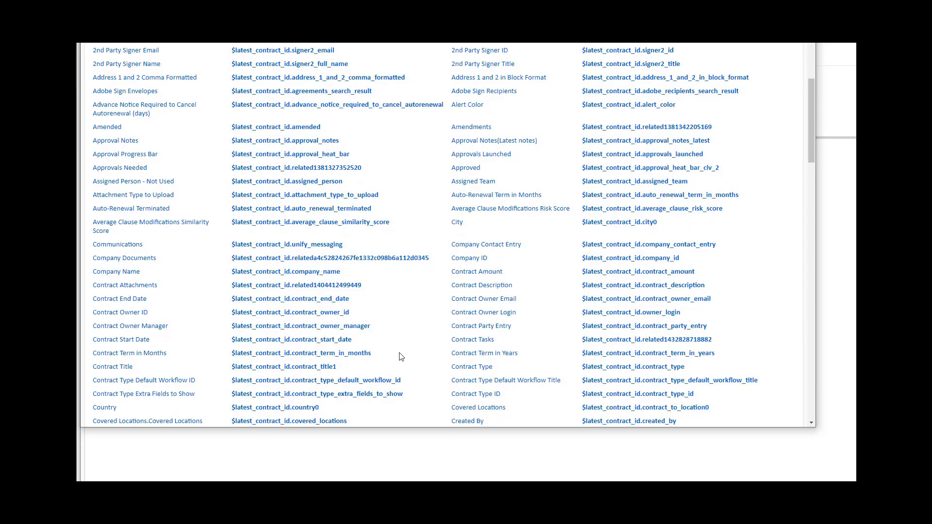
{"action": "left_click", "coordinate": [301, 353]}
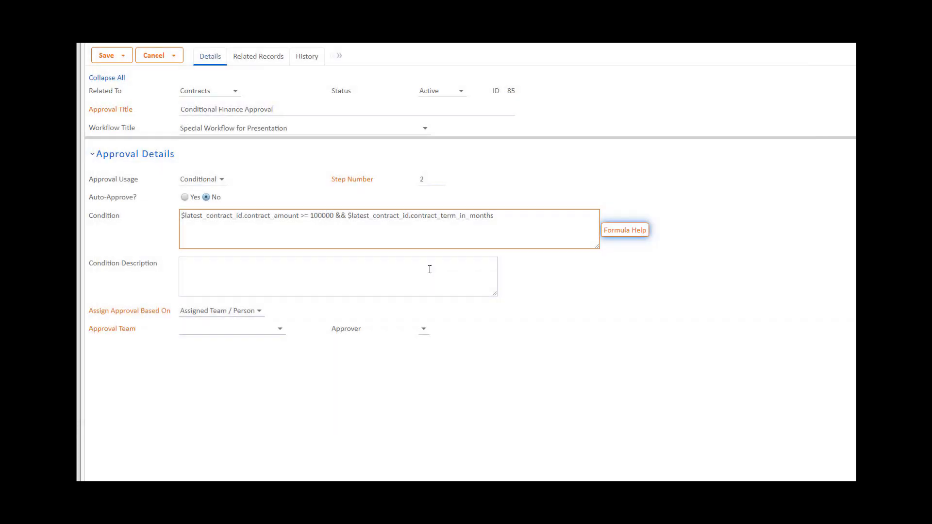
{"action": "left_click", "coordinate": [542, 237]}
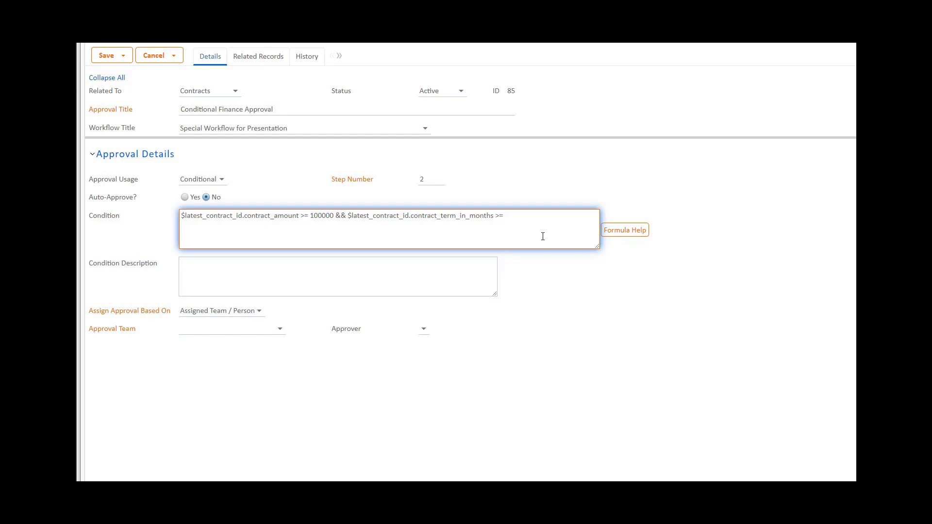
{"action": "left_click", "coordinate": [431, 272]}
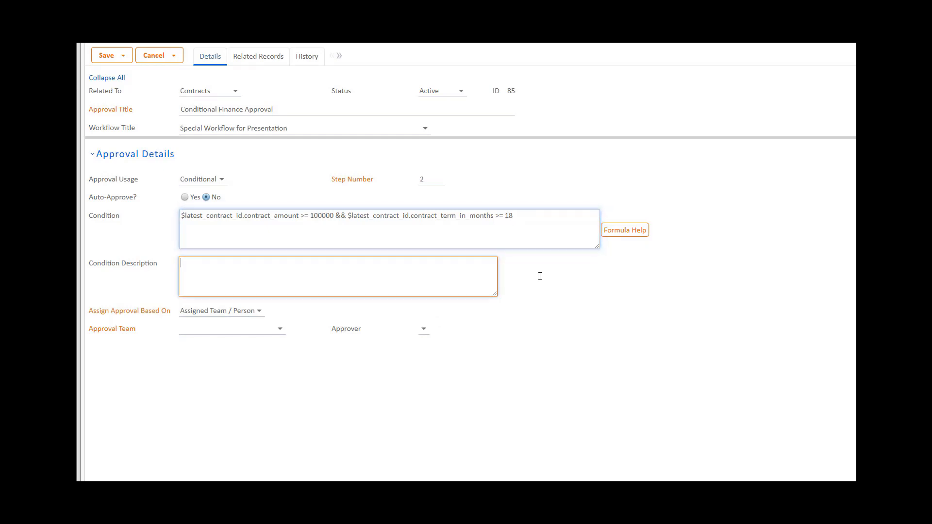
{"action": "type", "text": "Contract amount is greater than 100000 and contract term in months is greater than 18"}
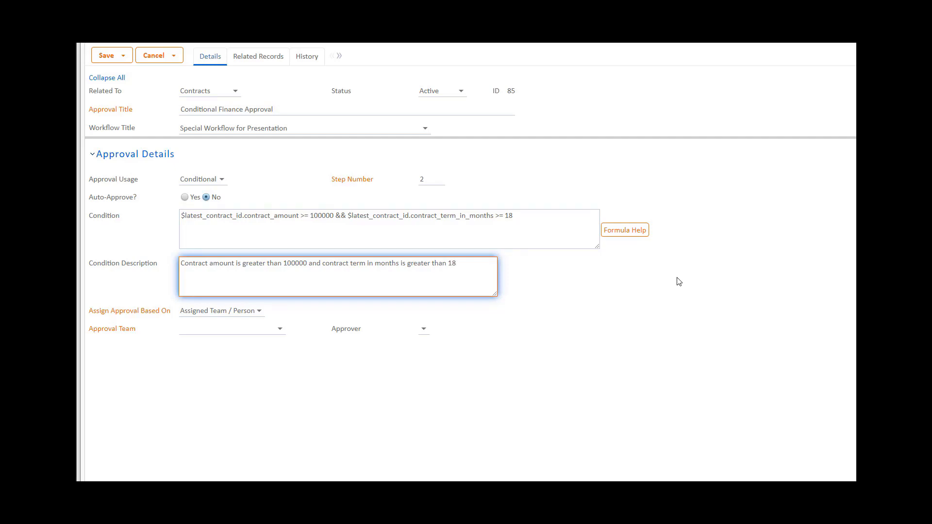
Step: Assign the conditional approval to the Finance Team with a specific team member as approver, and save the template
{"action": "left_click", "coordinate": [281, 329]}
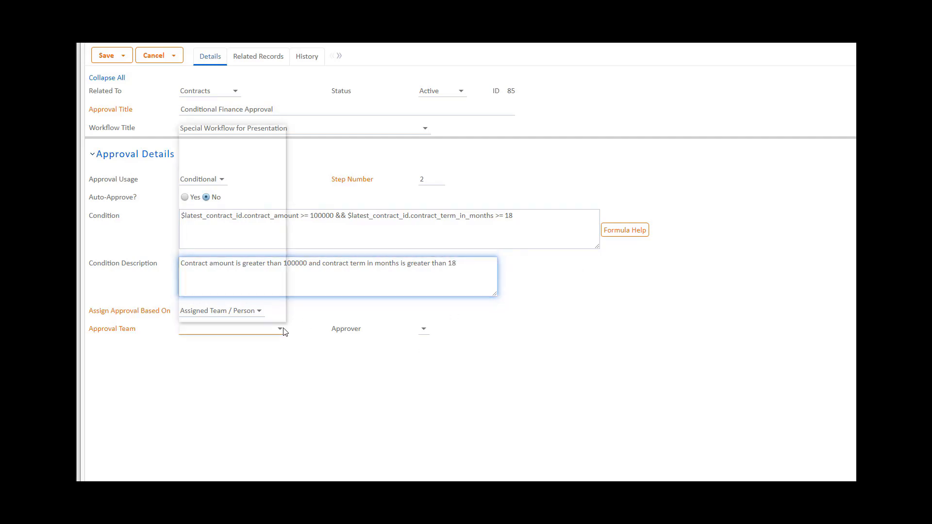
{"action": "key", "text": "f"}
{"action": "left_click", "coordinate": [318, 332]}
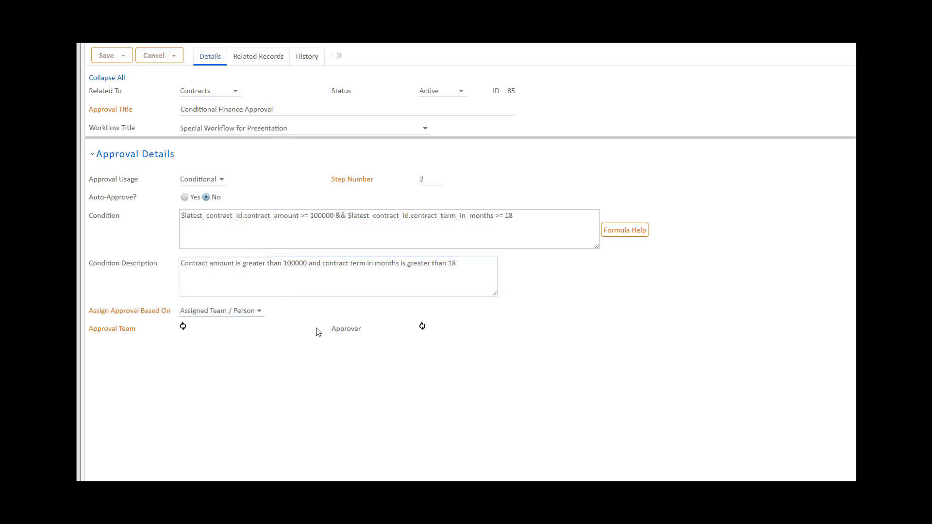
{"action": "left_click", "coordinate": [441, 334]}
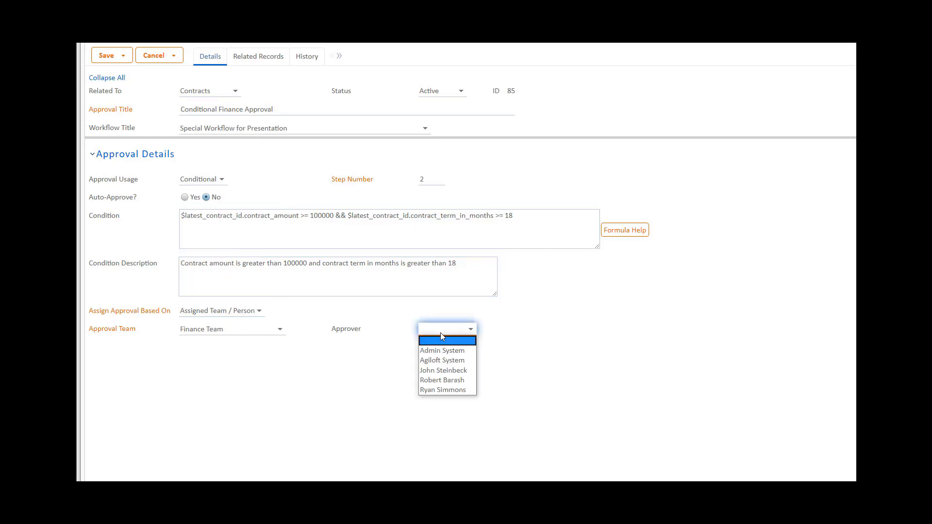
{"action": "left_click", "coordinate": [439, 391]}
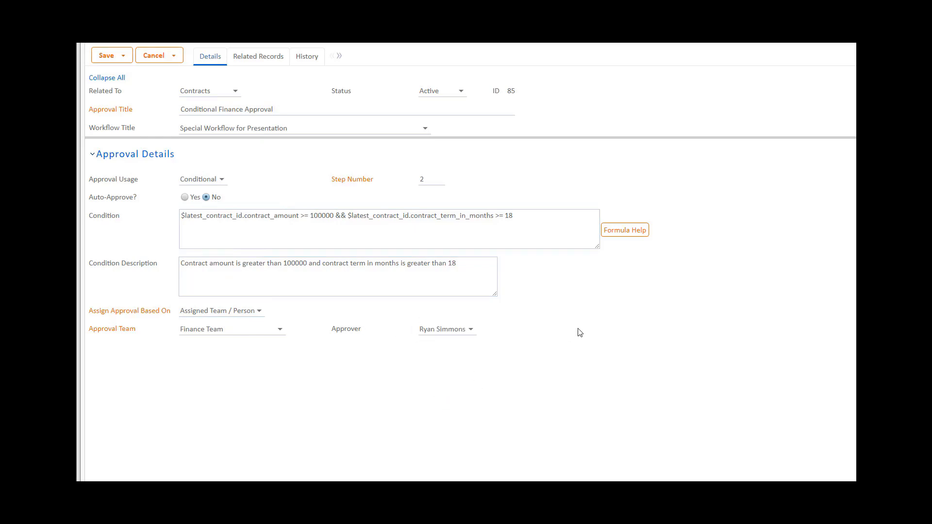
{"action": "left_click", "coordinate": [107, 56]}
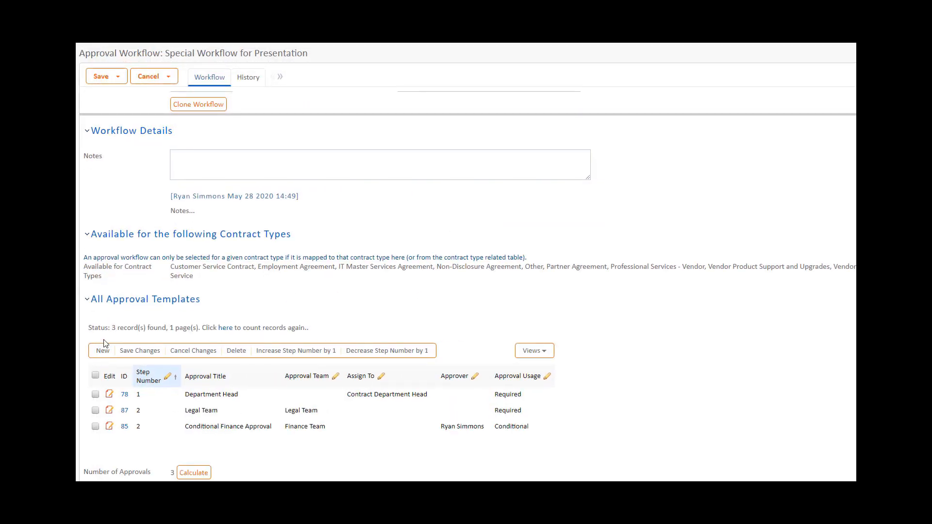
Step: Create another Contracts approval template in the workflow titled "Contract Requester Manager" with step number 3
{"action": "left_click", "coordinate": [104, 341]}
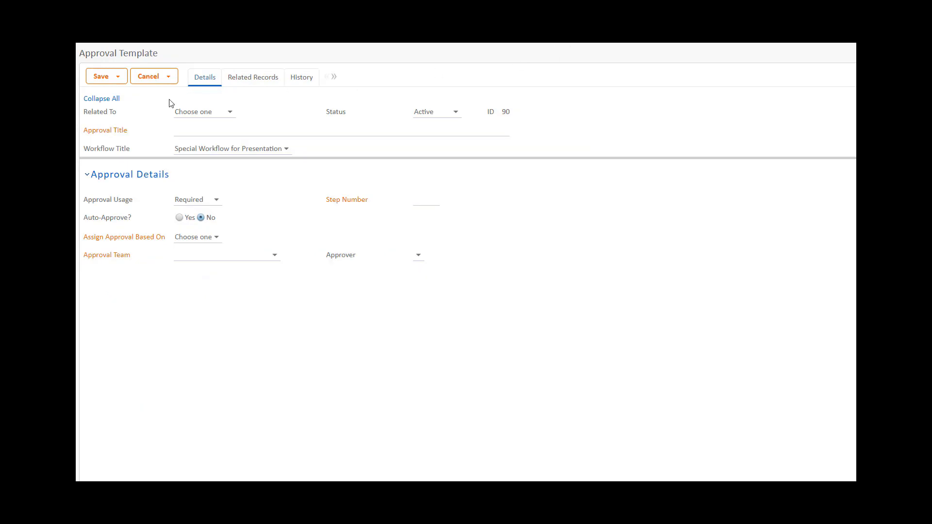
{"action": "left_click", "coordinate": [194, 115]}
{"action": "left_click", "coordinate": [203, 143]}
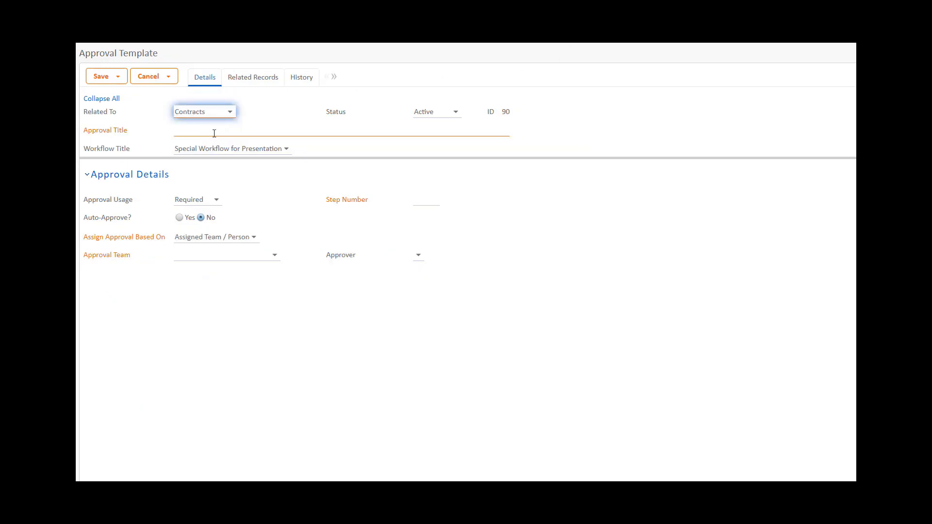
{"action": "left_click", "coordinate": [214, 130]}
{"action": "type", "text": "Contreac"}
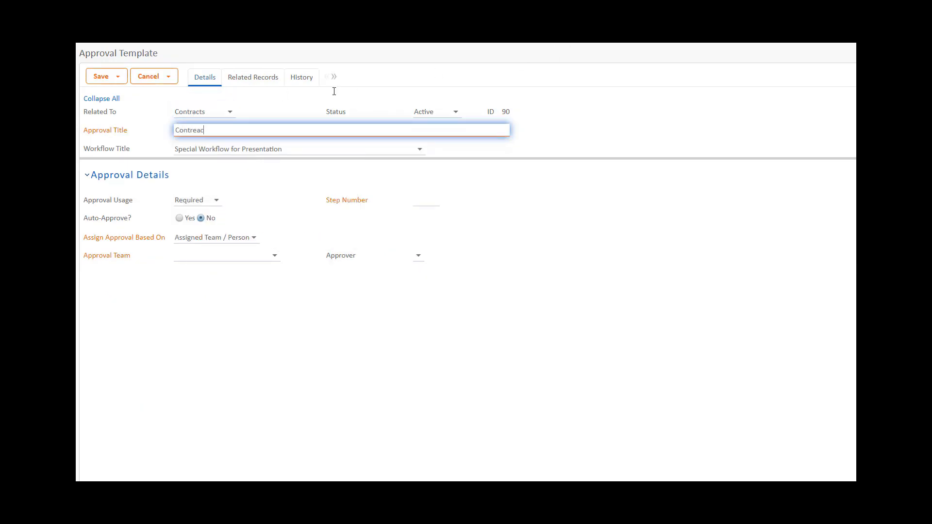
{"action": "key", "text": "BackSpace"}
{"action": "key", "text": "BackSpace"}
{"action": "key", "text": "BackSpace"}
{"action": "type", "text": "act R"}
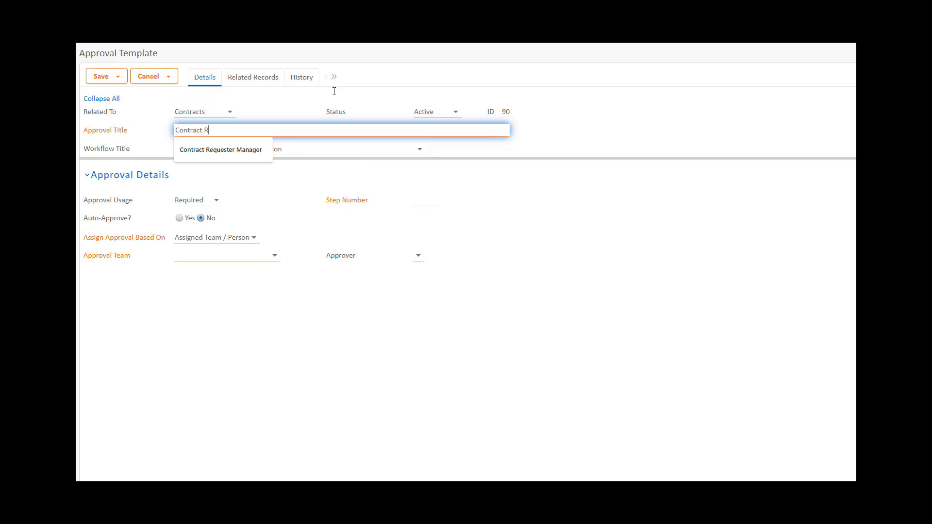
{"action": "key", "text": "Tab"}
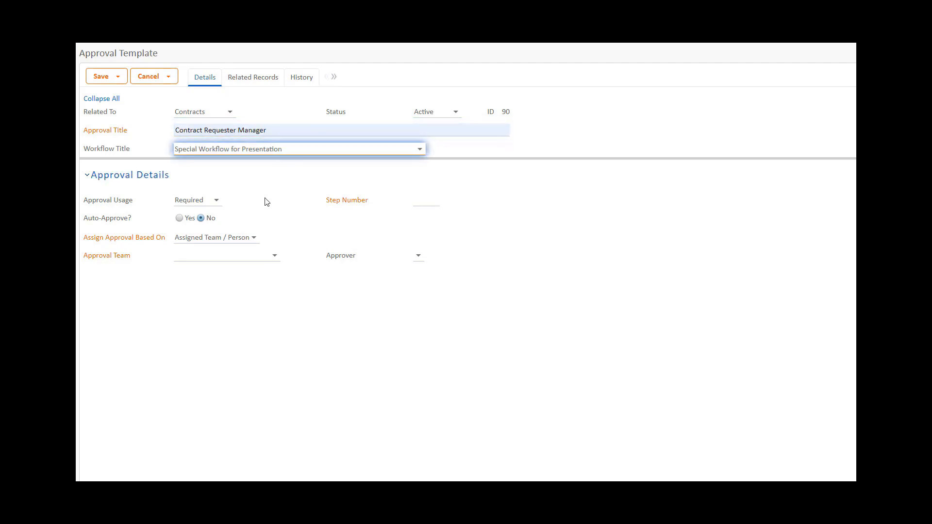
{"action": "left_click", "coordinate": [422, 199]}
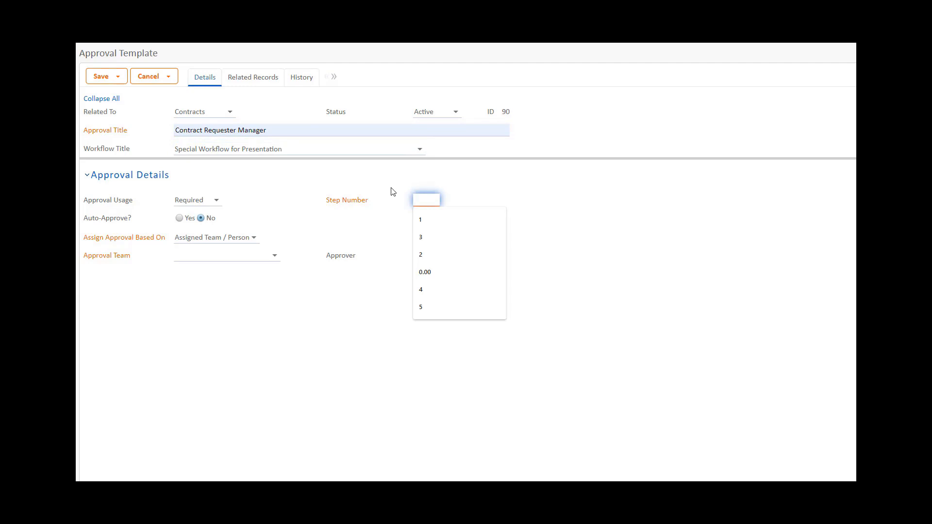
{"action": "type", "text": "3"}
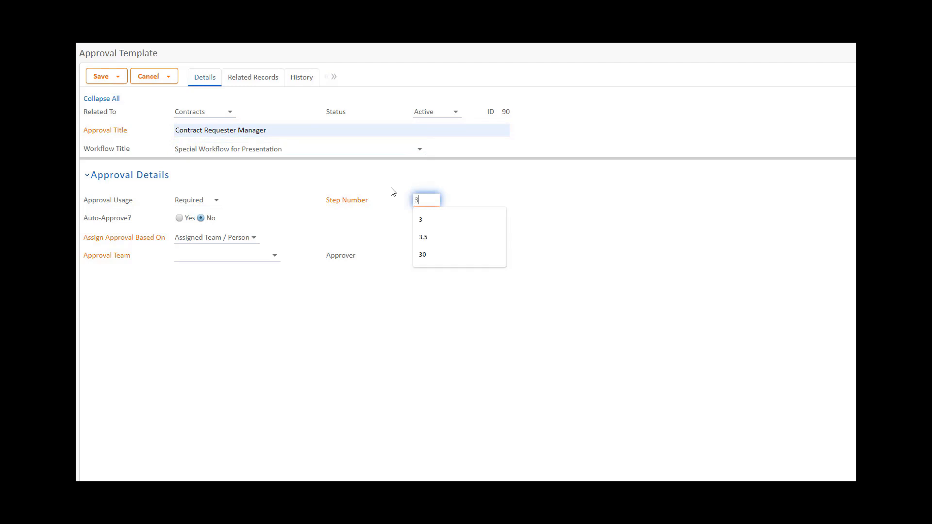
Step: Base the approval assignment on Person from Contract, assign it to Contract Requester Manager, and save the template
{"action": "left_click", "coordinate": [210, 238]}
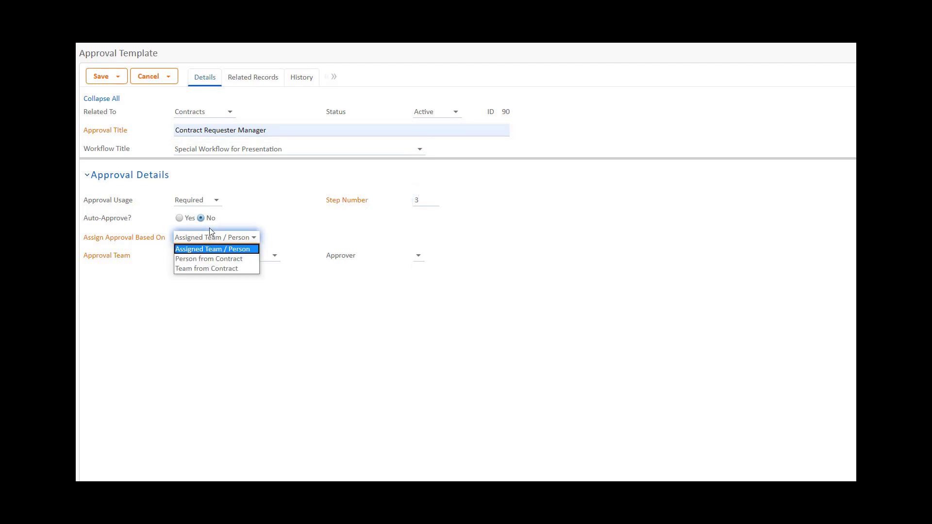
{"action": "left_click", "coordinate": [234, 259]}
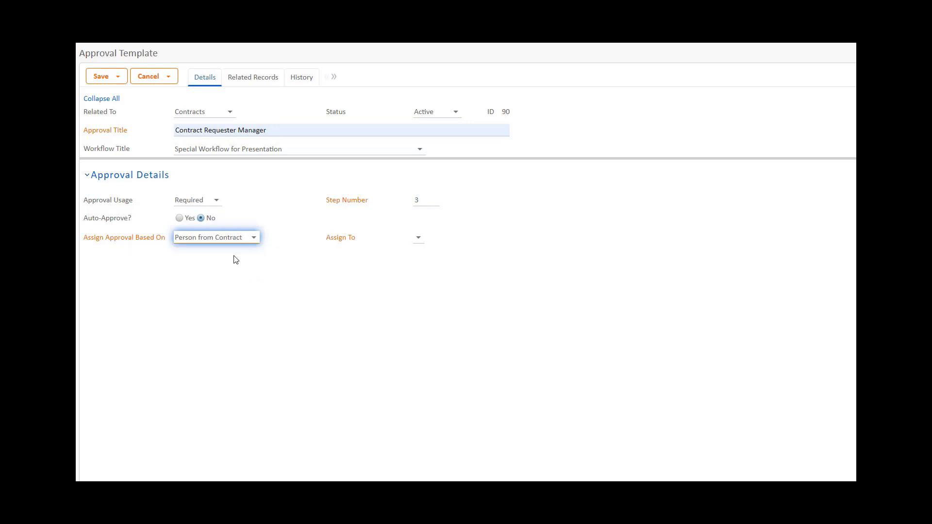
{"action": "left_click", "coordinate": [431, 243]}
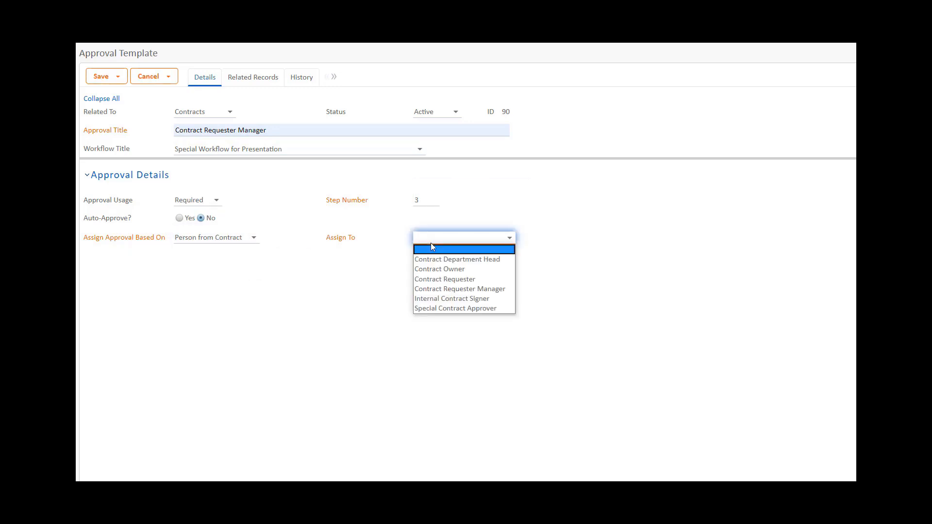
{"action": "left_click", "coordinate": [446, 289]}
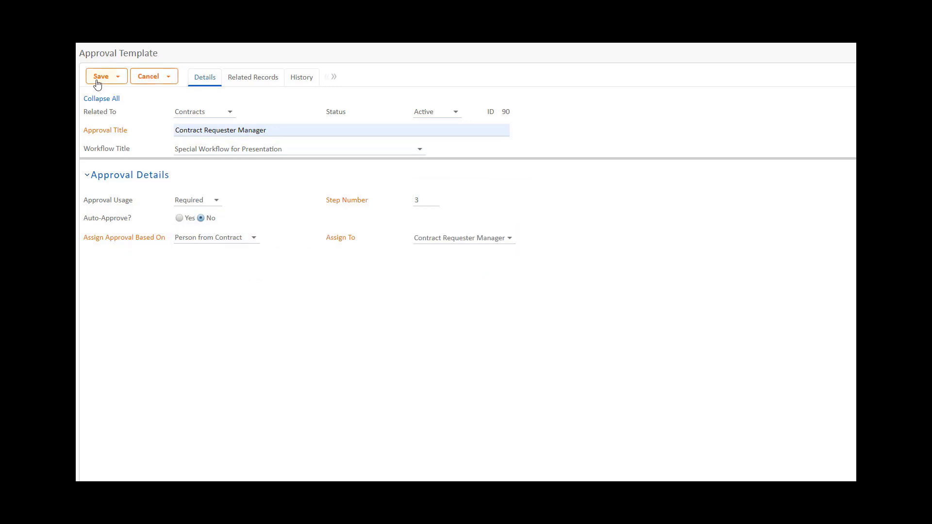
{"action": "left_click", "coordinate": [96, 81]}
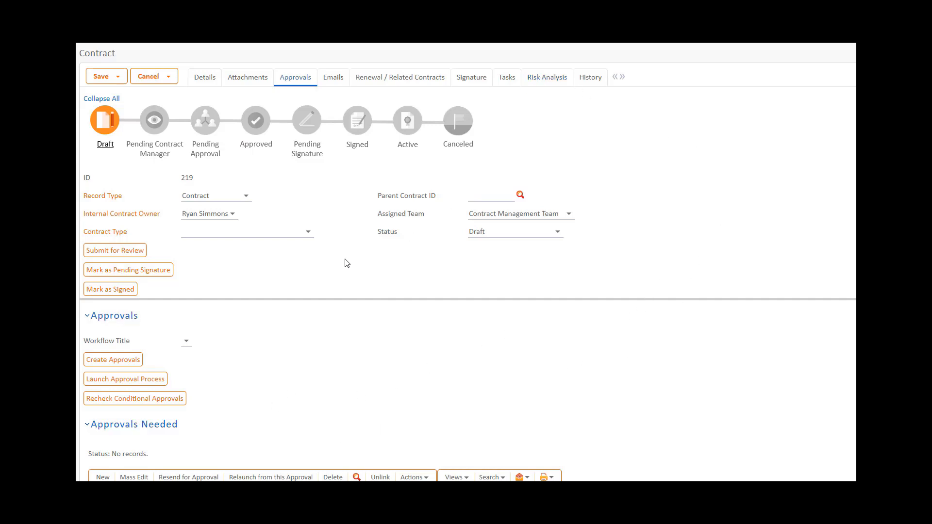
Step: In the draft contract, set the contract type to Customer Service Contract and create approvals from Special Workflow for Presentation
{"action": "left_click", "coordinate": [280, 235]}
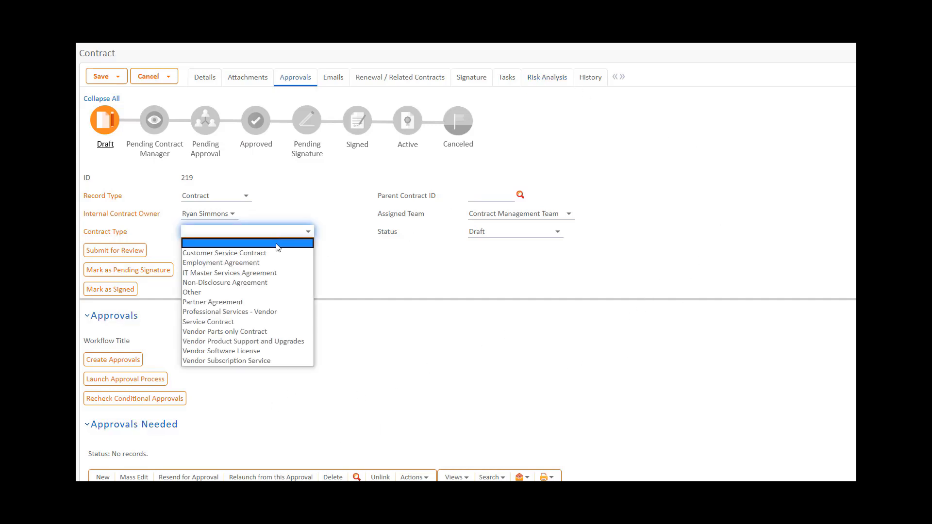
{"action": "left_click", "coordinate": [276, 256]}
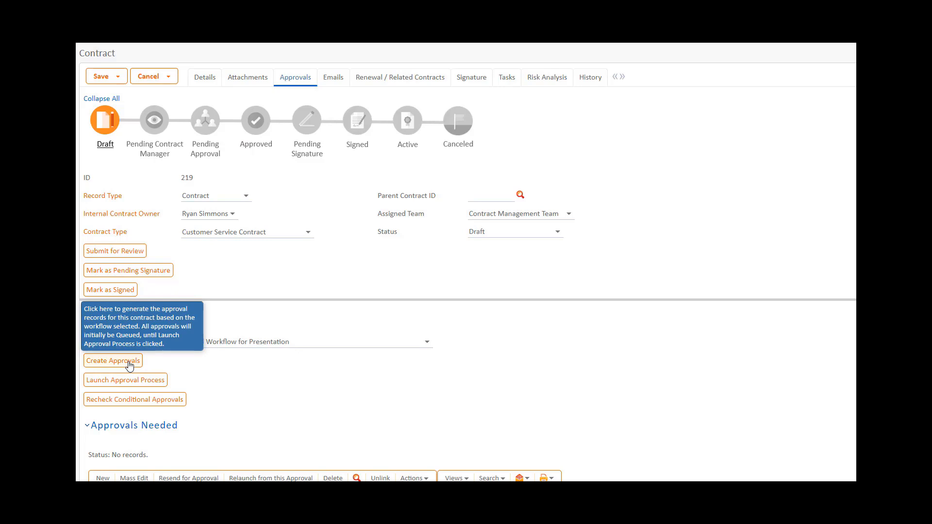
{"action": "left_click", "coordinate": [114, 361]}
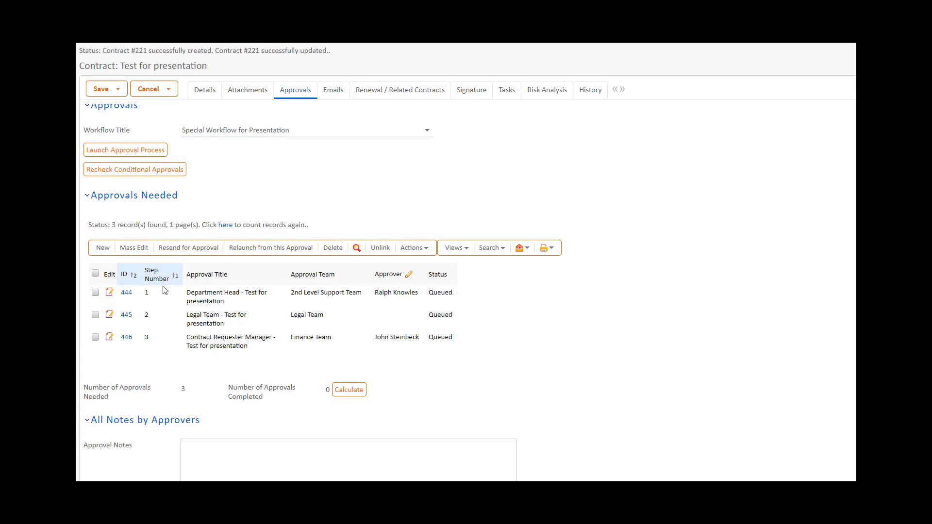
Step: Review the condition formula in the Conditional Finance Approval template, then return to the contract record
{"action": "left_click", "coordinate": [408, 251]}
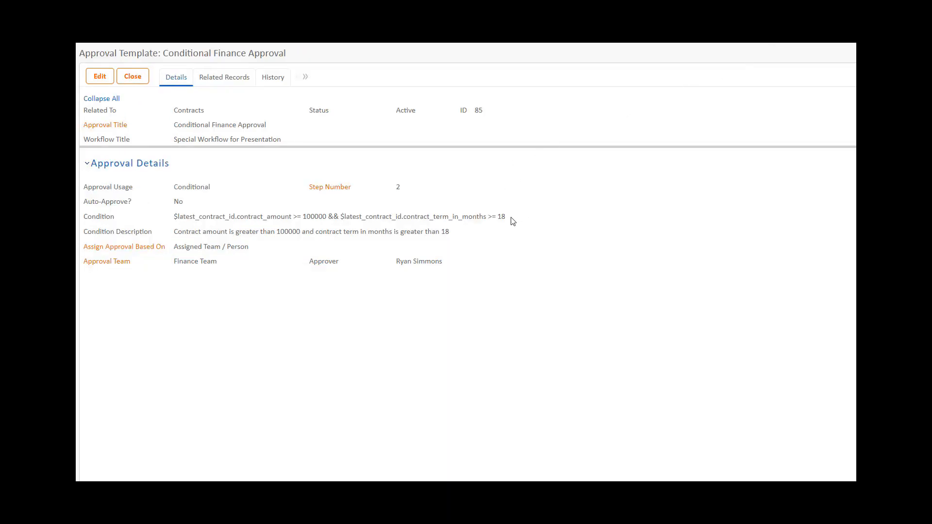
{"action": "left_click_drag", "start_coordinate": [508, 218], "coordinate": [176, 218]}
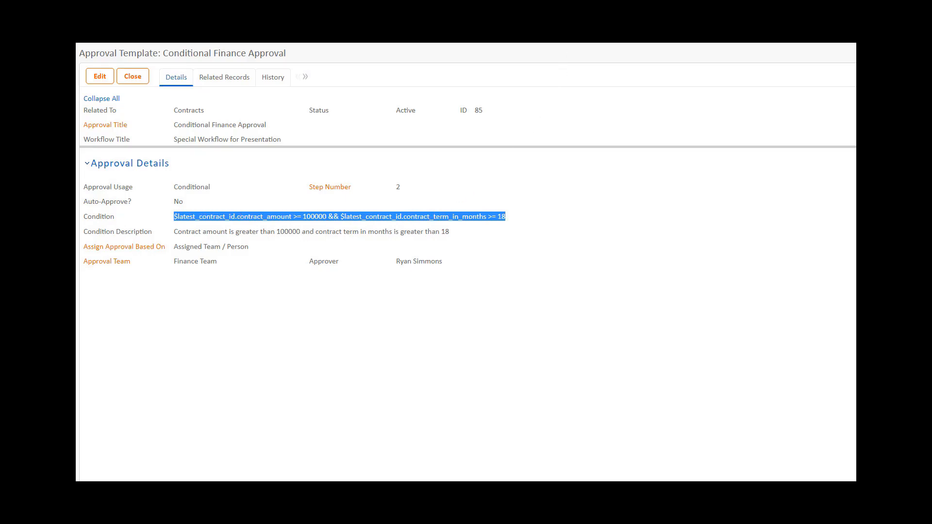
{"action": "key", "text": "ctrl+Tab"}
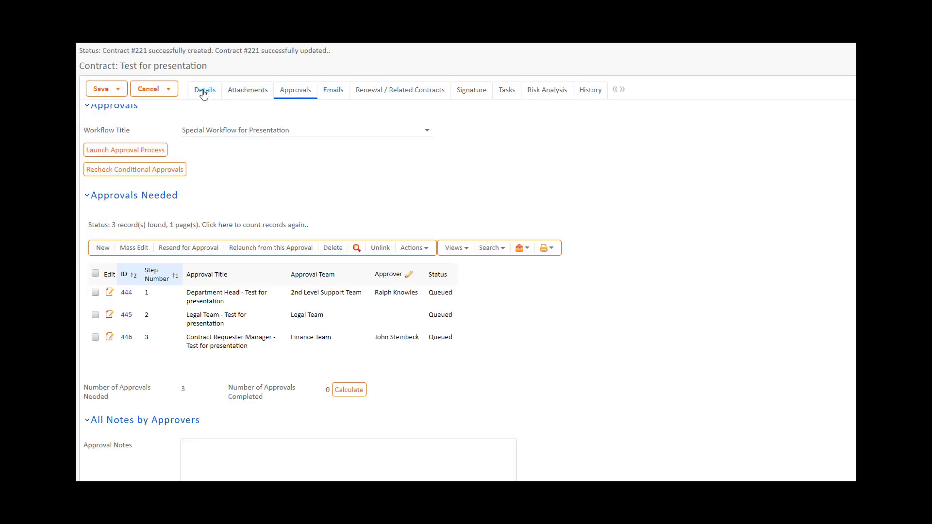
Step: Set the contract amount to 200000 in the contract details and recheck the contract's conditional approvals
{"action": "left_click", "coordinate": [203, 94]}
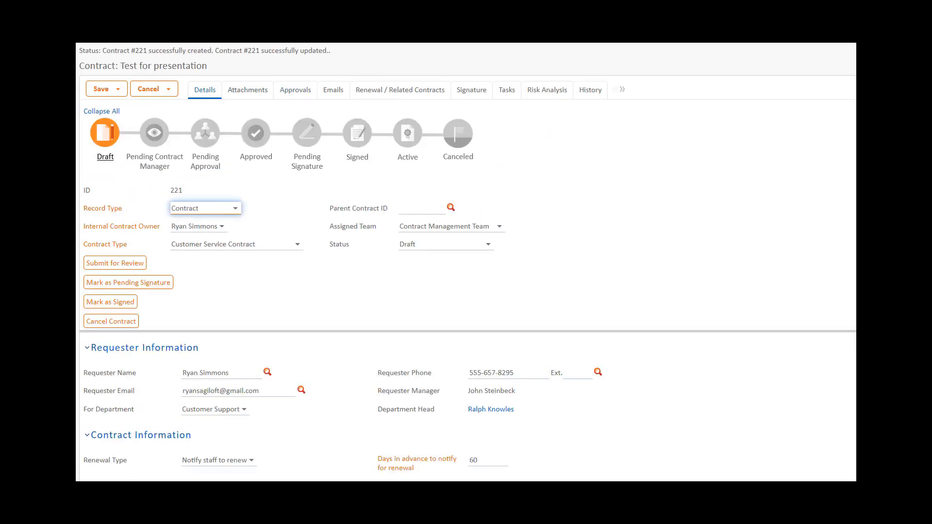
{"action": "scroll", "coordinate": [588, 263], "scroll_direction": "down", "scroll_amount": 6}
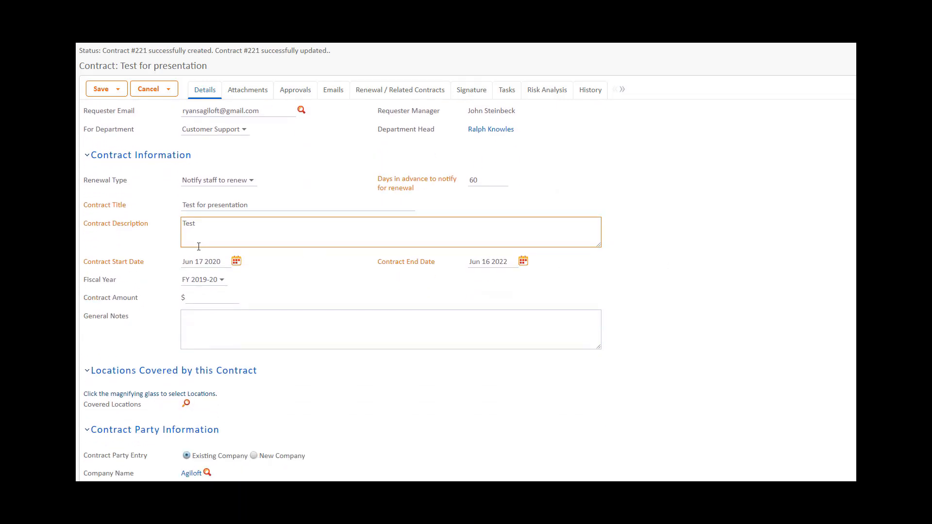
{"action": "left_click", "coordinate": [216, 297]}
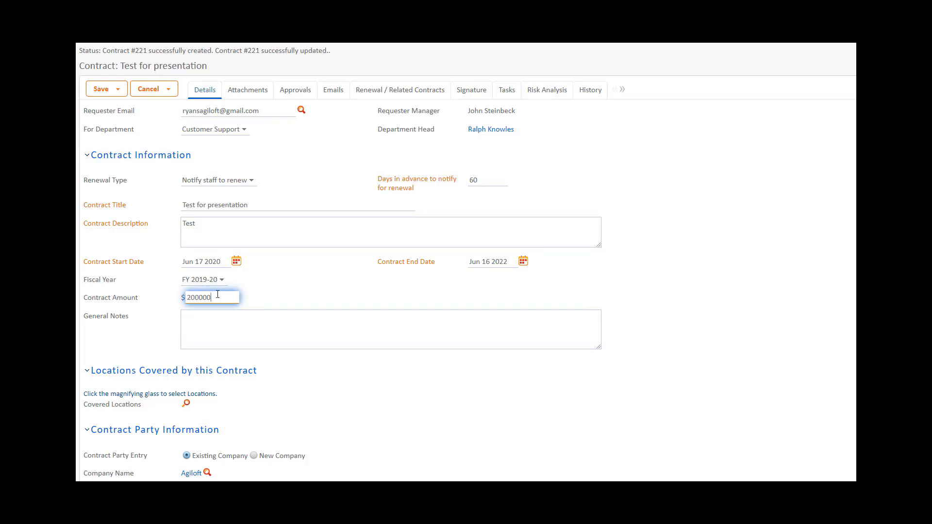
{"action": "left_click", "coordinate": [290, 93]}
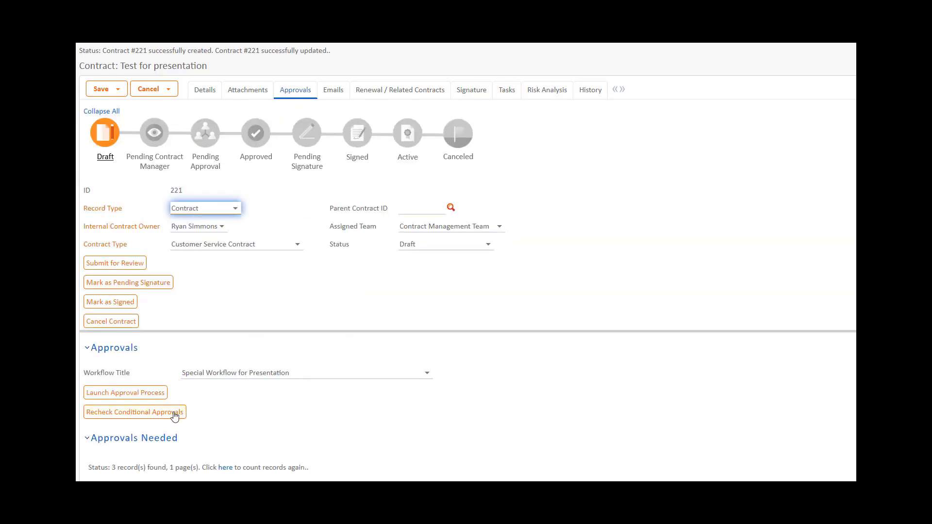
{"action": "left_click", "coordinate": [175, 413]}
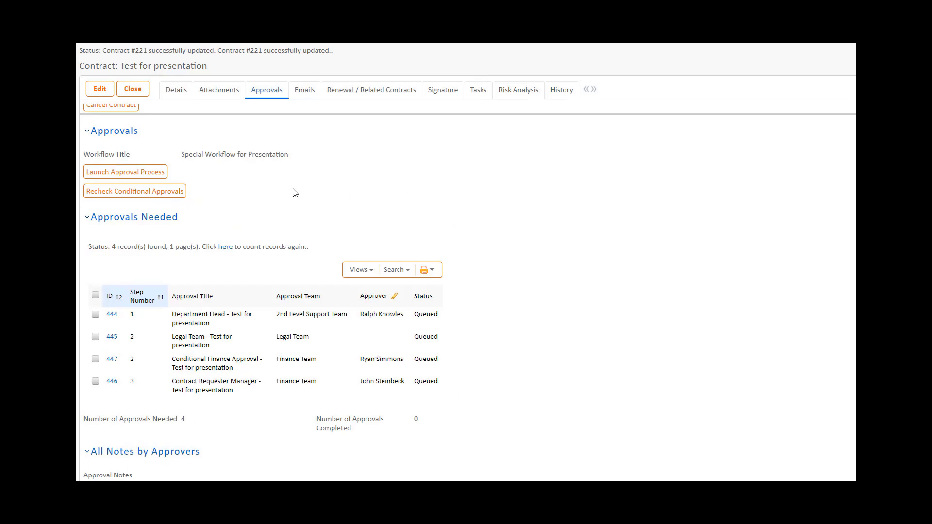
Step: Launch the contract's approval process and approve the step 1 Department Head approval
{"action": "left_click", "coordinate": [154, 176]}
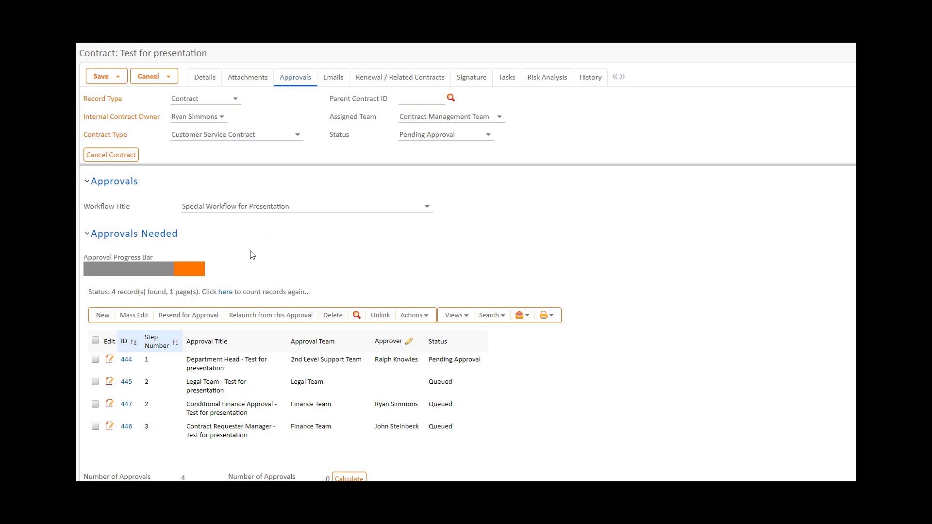
{"action": "mouse_move", "coordinate": [168, 267]}
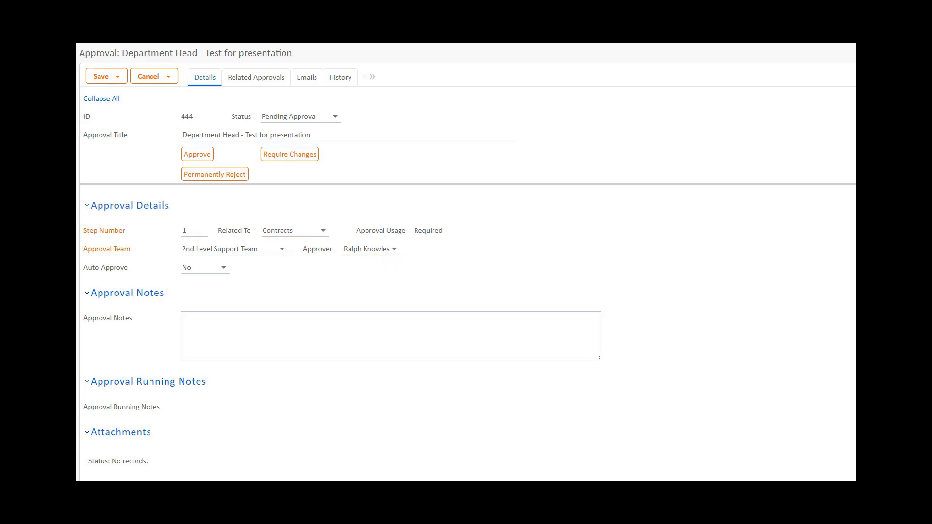
{"action": "scroll", "coordinate": [390, 264], "scroll_direction": "down", "scroll_amount": 5}
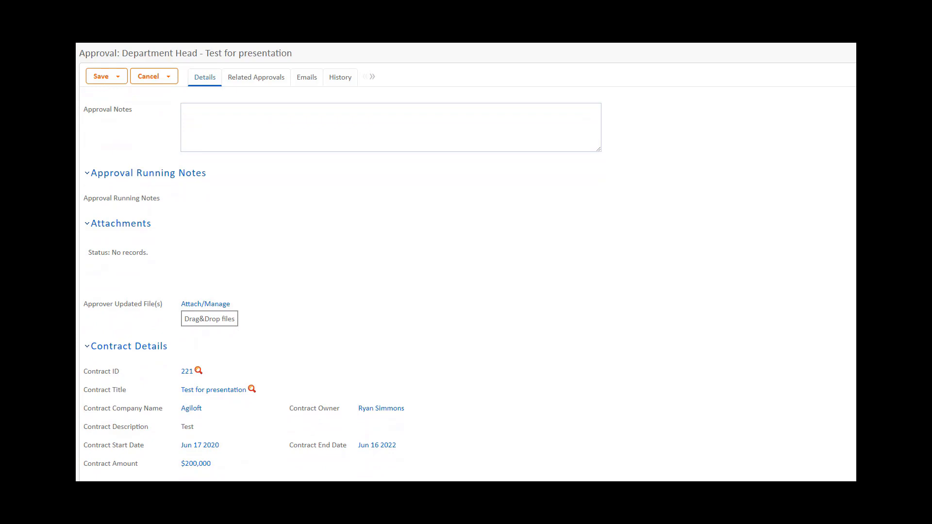
{"action": "scroll", "coordinate": [391, 264], "scroll_direction": "up", "scroll_amount": 5}
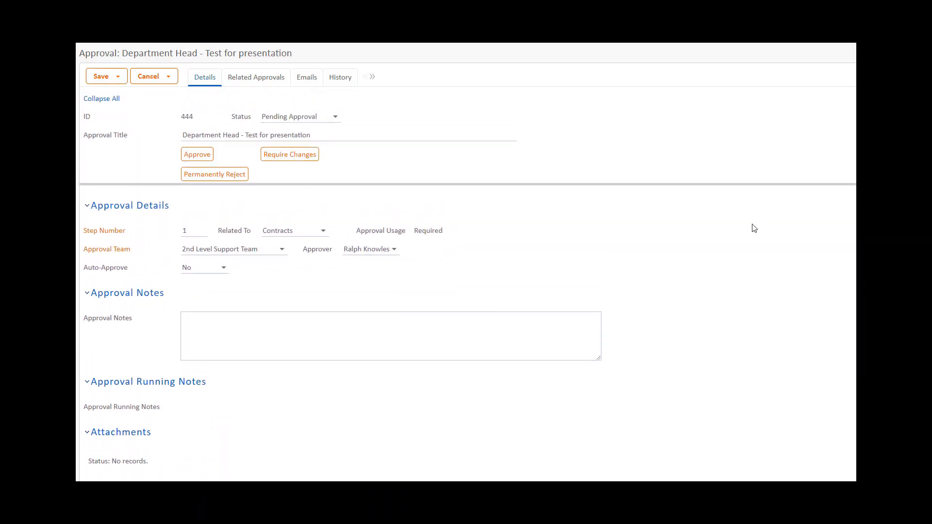
{"action": "left_click", "coordinate": [197, 156]}
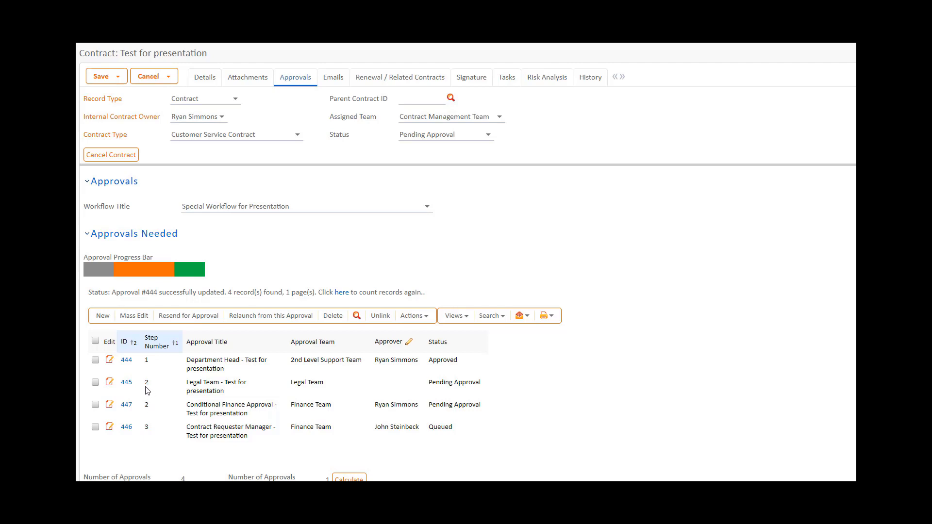
Step: Require changes on the Legal Team approval, with the approval note "Require changes notes"
{"action": "left_click", "coordinate": [110, 385]}
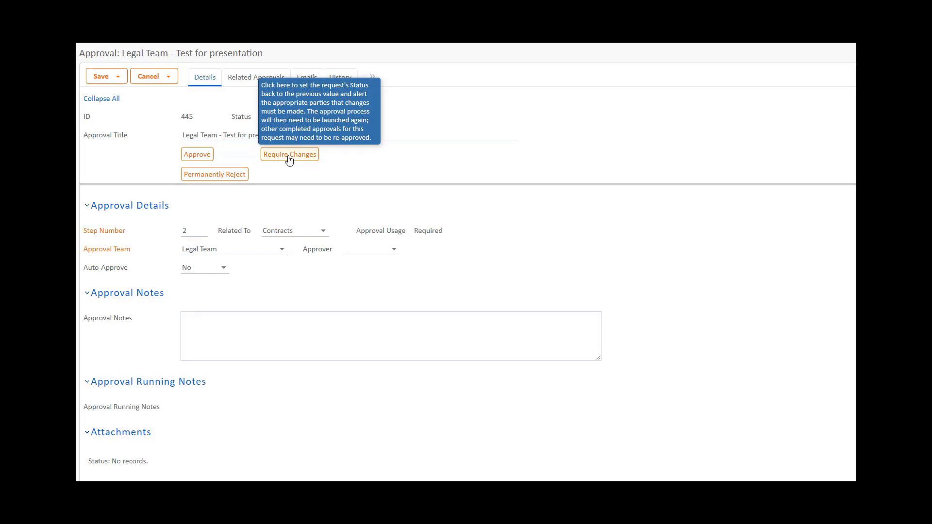
{"action": "left_click", "coordinate": [289, 161]}
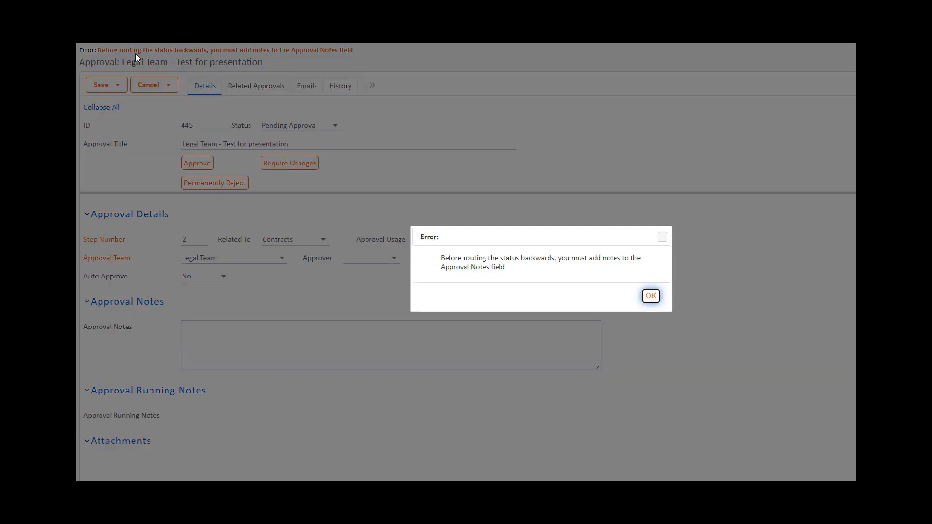
{"action": "left_click", "coordinate": [651, 295]}
{"action": "left_click", "coordinate": [518, 328]}
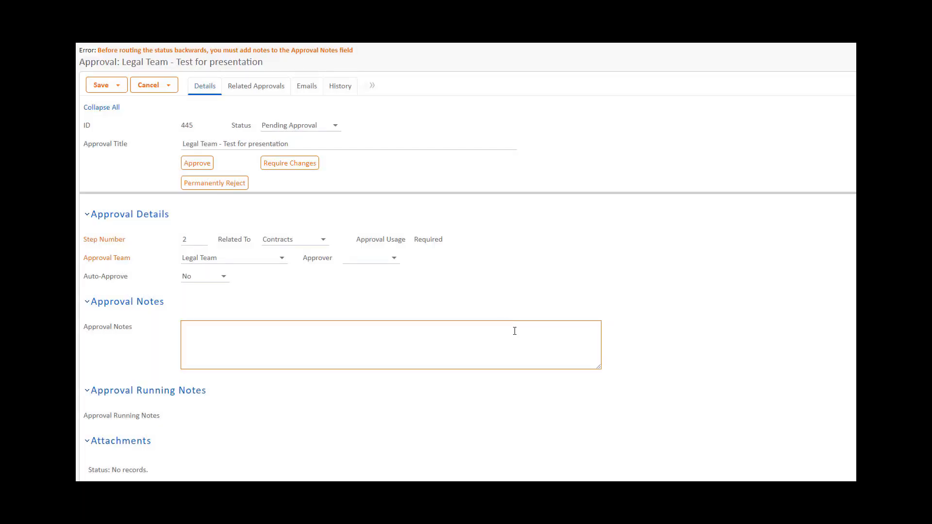
{"action": "type", "text": "Require changes notes"}
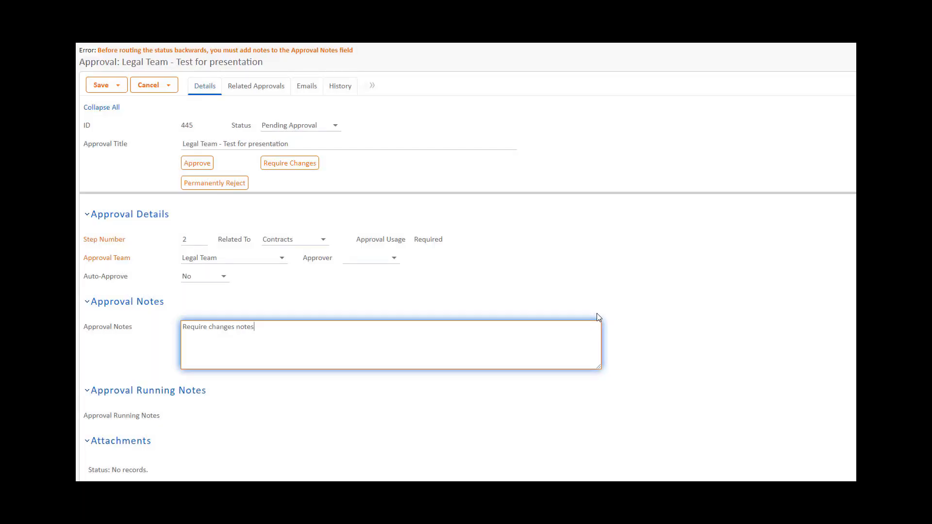
{"action": "left_click", "coordinate": [268, 162]}
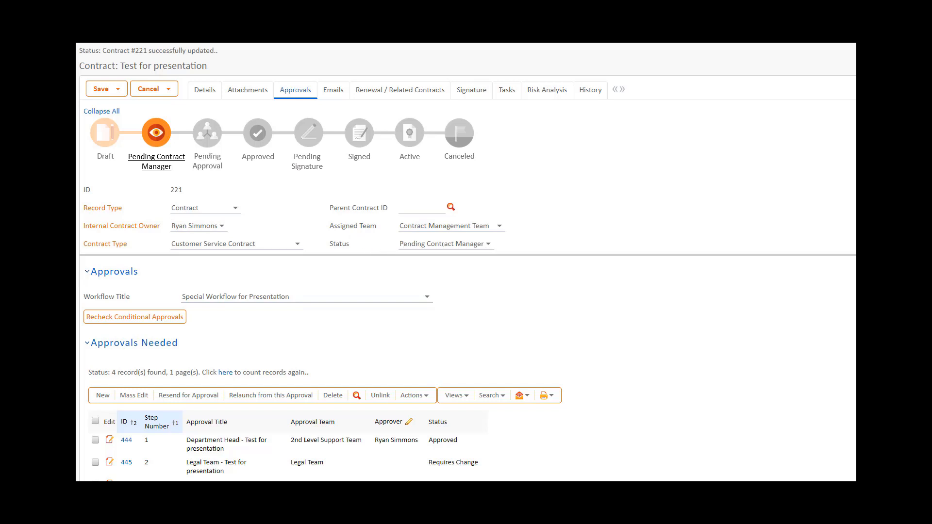
Step: Resend the Legal Team approval for approval and review the notes left by approvers on the contract
{"action": "scroll", "coordinate": [461, 245], "scroll_direction": "down", "scroll_amount": 2}
{"action": "scroll", "coordinate": [460, 291], "scroll_direction": "down", "scroll_amount": 3}
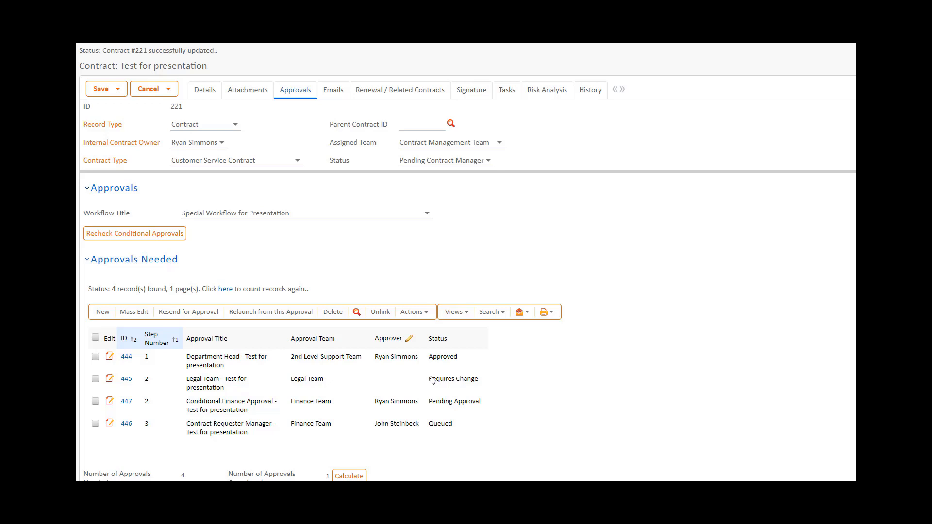
{"action": "left_click", "coordinate": [96, 380]}
{"action": "left_click", "coordinate": [199, 315]}
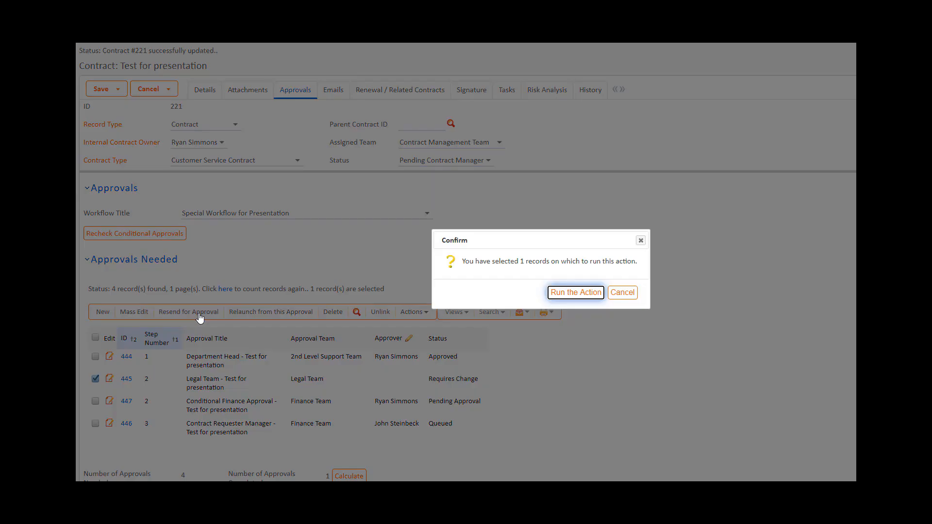
{"action": "left_click", "coordinate": [576, 293]}
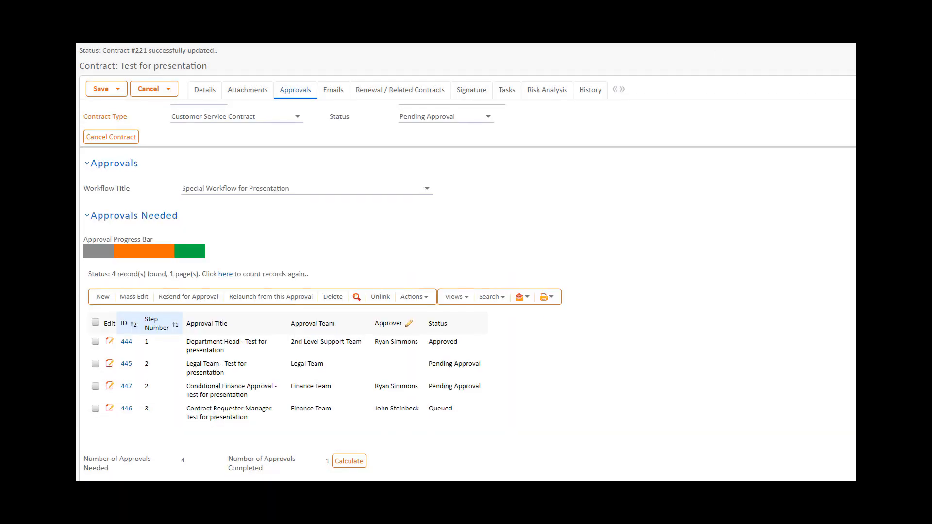
{"action": "scroll", "coordinate": [321, 291], "scroll_direction": "down", "scroll_amount": 3}
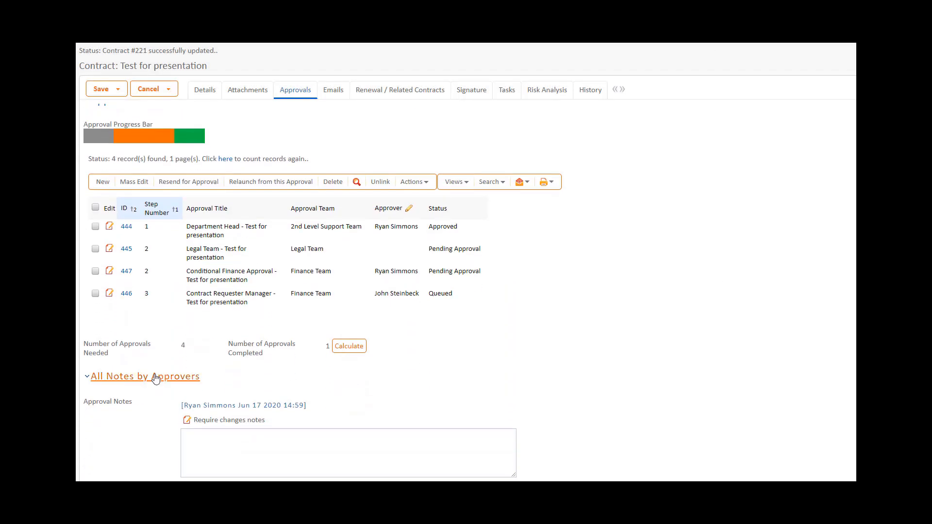
{"action": "left_click_drag", "start_coordinate": [295, 421], "coordinate": [125, 405]}
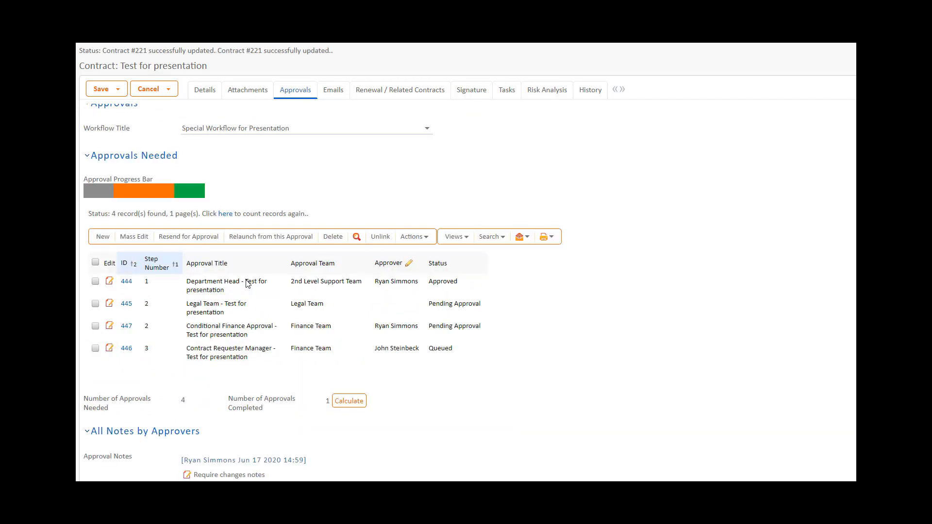
Step: Check the Conditional Finance Approval's attachments, then set Include in Approval Packet to Yes for the contract's generated agreement
{"action": "left_click", "coordinate": [109, 327]}
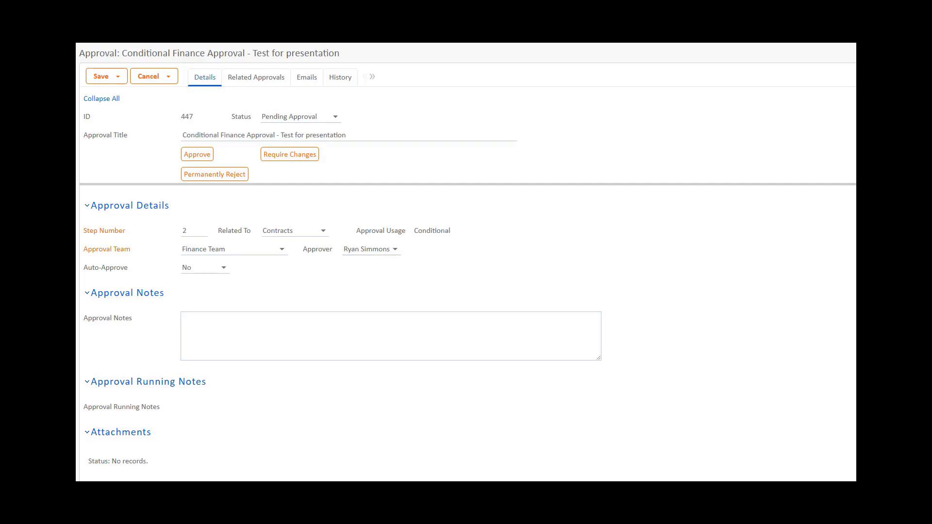
{"action": "scroll", "coordinate": [468, 280], "scroll_direction": "down", "scroll_amount": 3}
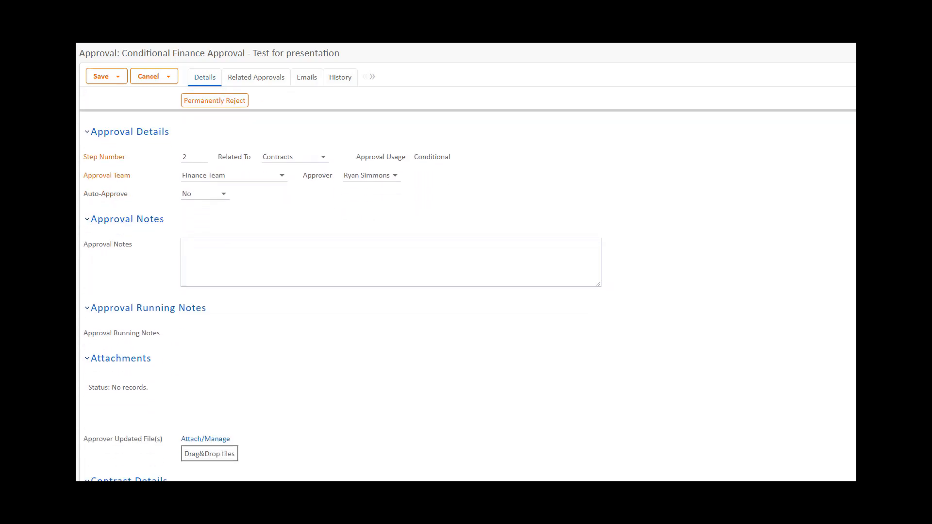
{"action": "scroll", "coordinate": [759, 308], "scroll_direction": "down", "scroll_amount": 1}
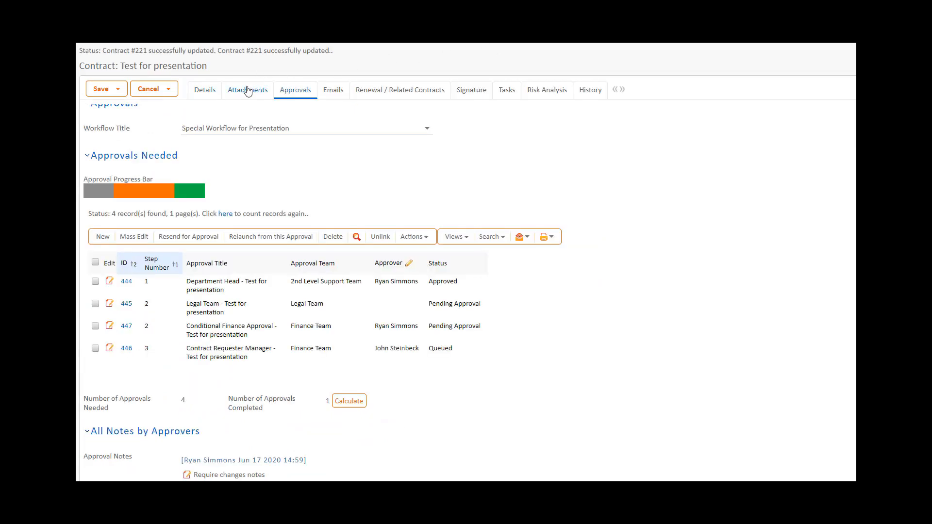
{"action": "left_click", "coordinate": [248, 90]}
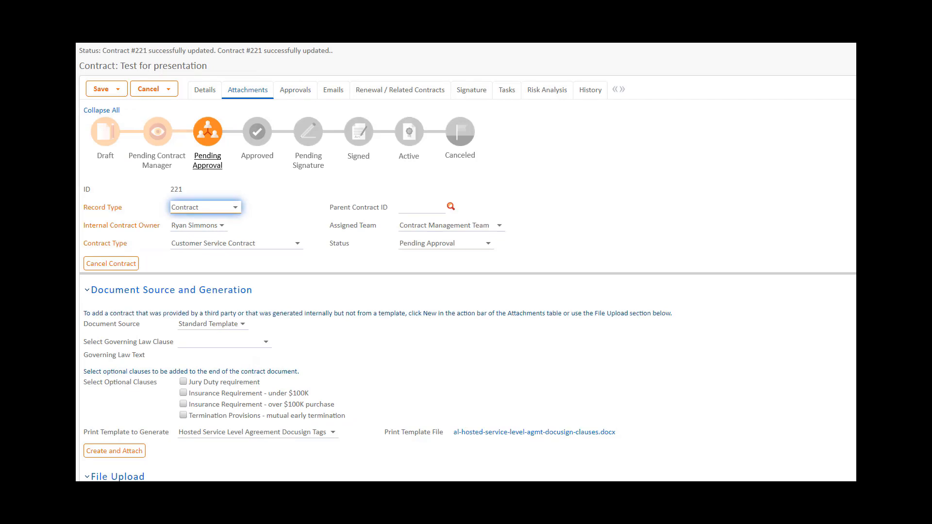
{"action": "scroll", "coordinate": [840, 338], "scroll_direction": "down", "scroll_amount": 3}
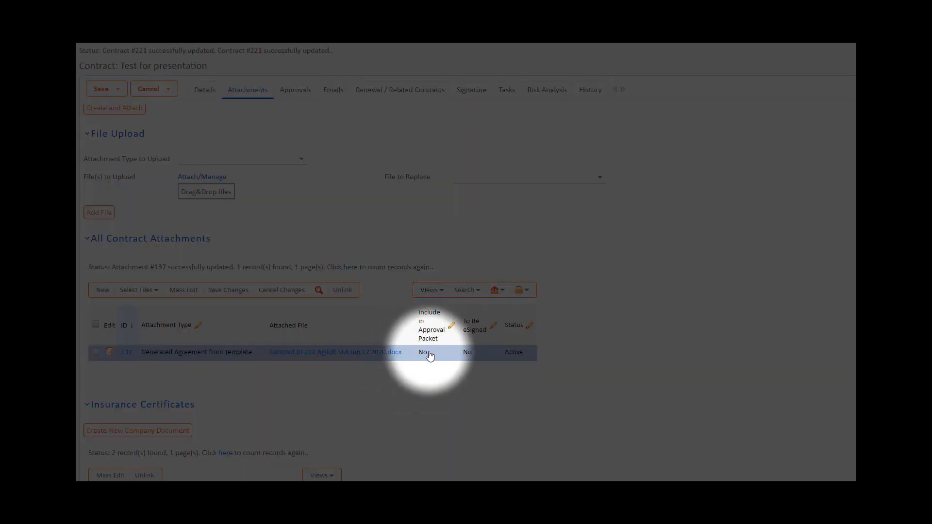
{"action": "left_click", "coordinate": [430, 355]}
{"action": "left_click", "coordinate": [430, 354]}
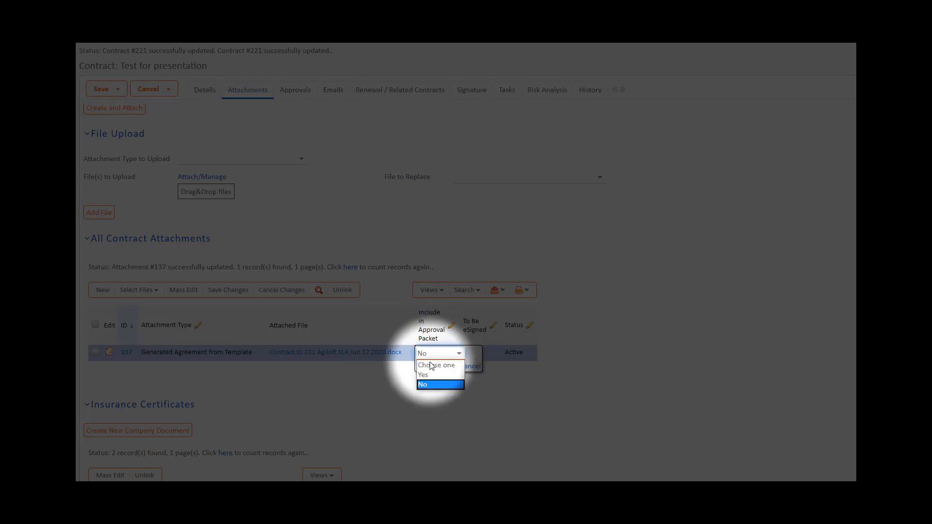
{"action": "left_click", "coordinate": [442, 374]}
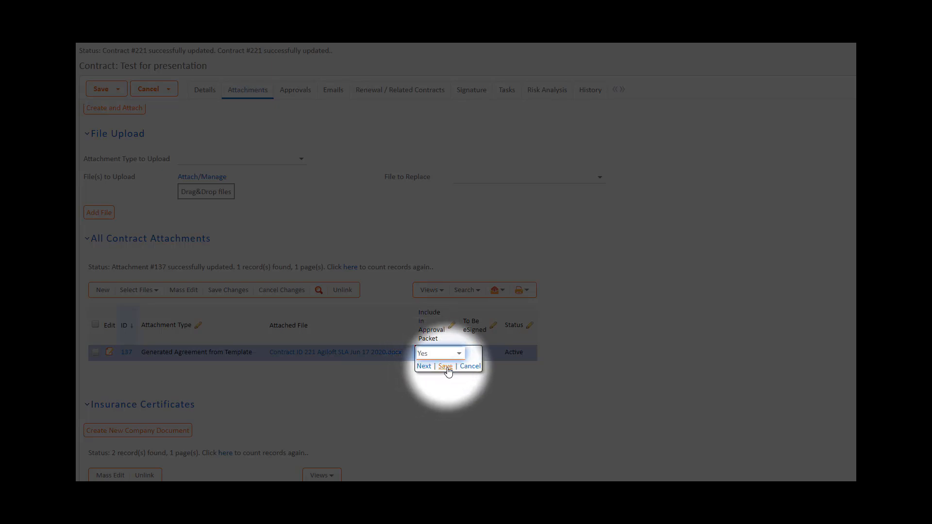
{"action": "left_click", "coordinate": [447, 369]}
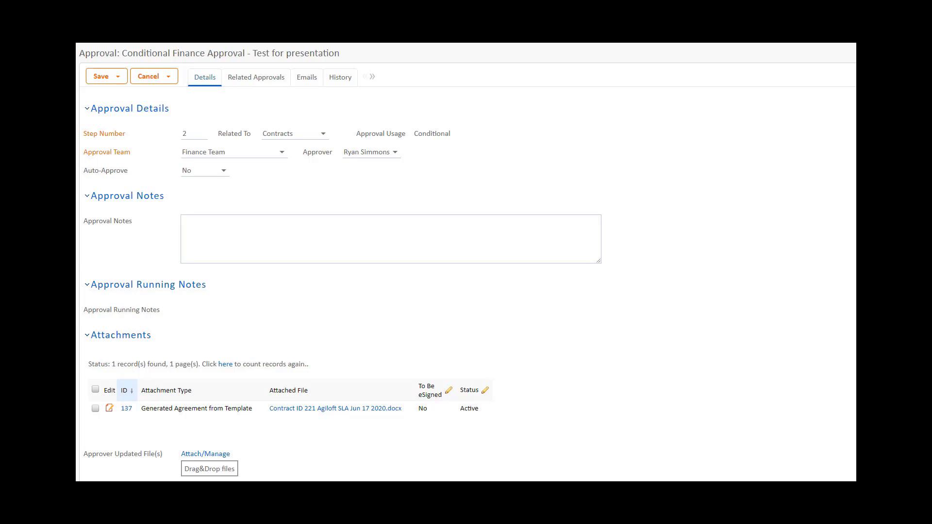
Step: Add Test Document.docx as an approver updated file on the Conditional Finance Approval with the note "Must add notes when adding a file", and save
{"action": "left_click_drag", "start_coordinate": [83, 308], "coordinate": [226, 461]}
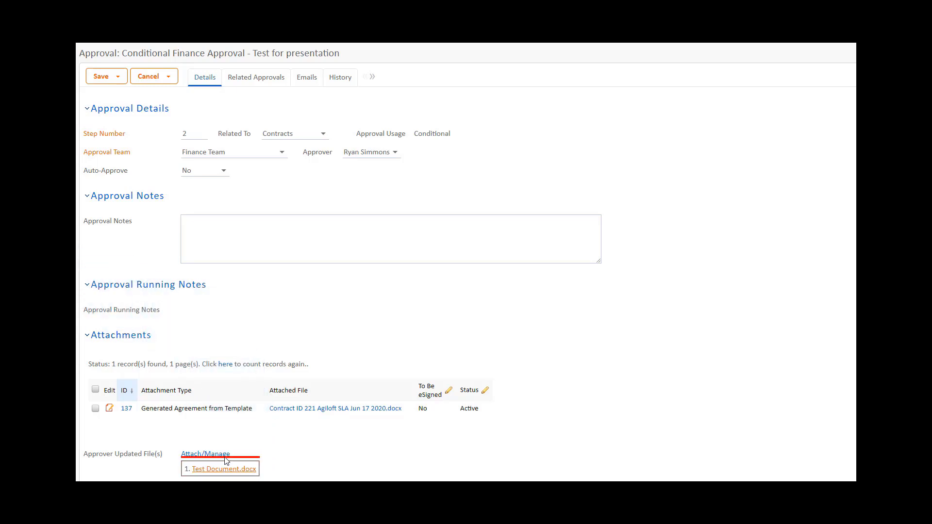
{"action": "left_click", "coordinate": [224, 251]}
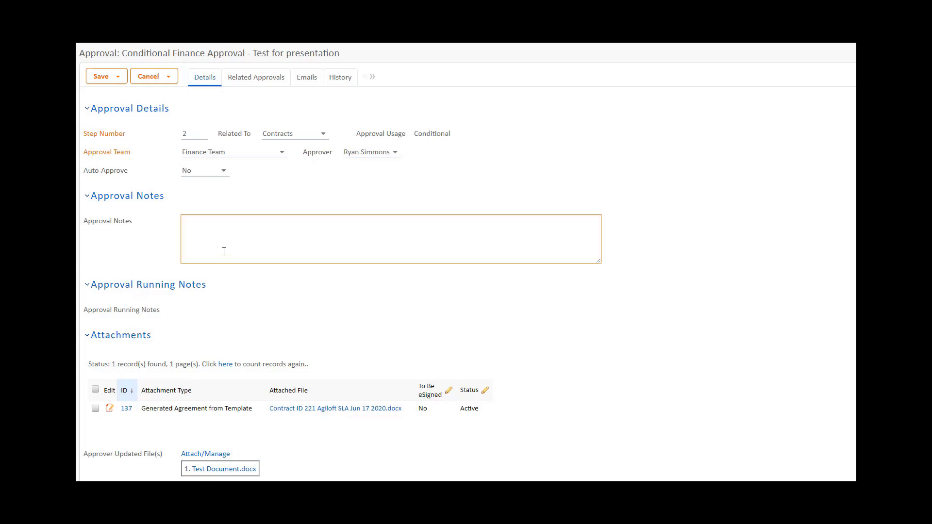
{"action": "left_click", "coordinate": [225, 240]}
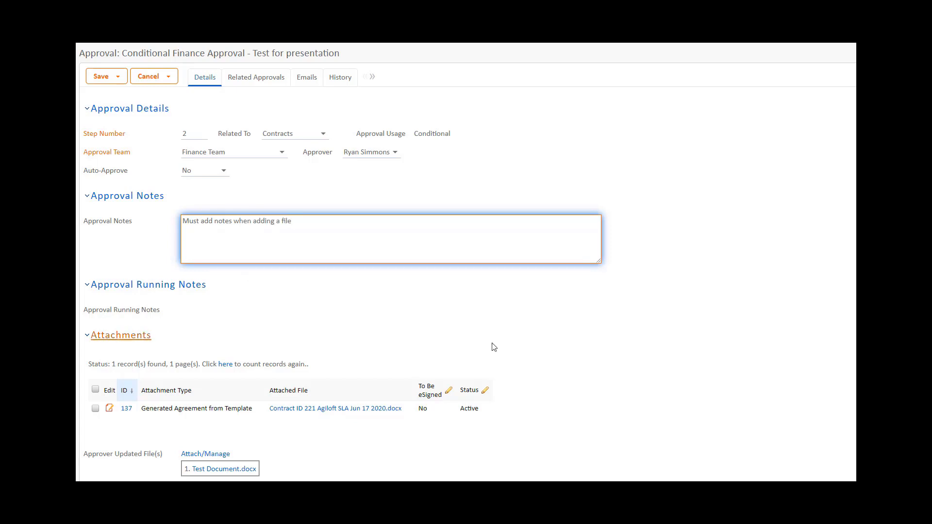
{"action": "scroll", "coordinate": [493, 347], "scroll_direction": "down", "scroll_amount": 1}
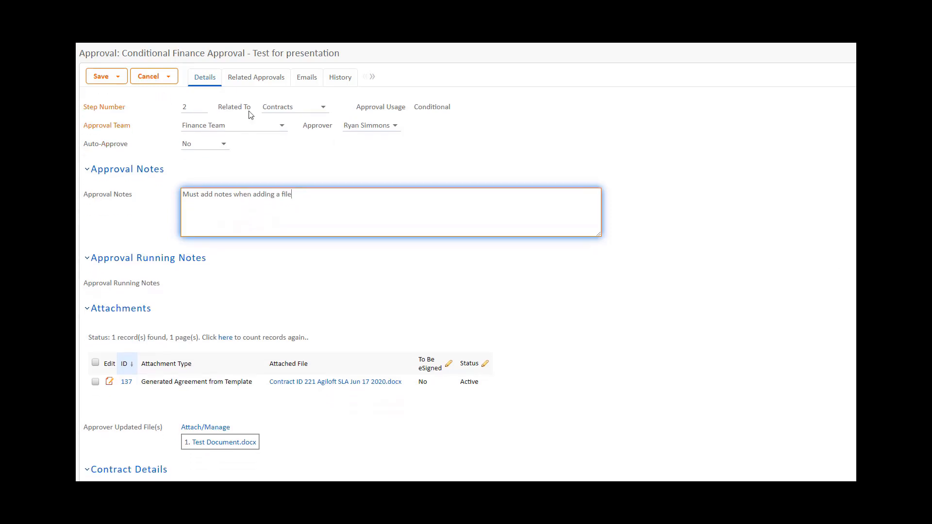
{"action": "left_click", "coordinate": [120, 77]}
{"action": "left_click", "coordinate": [126, 93]}
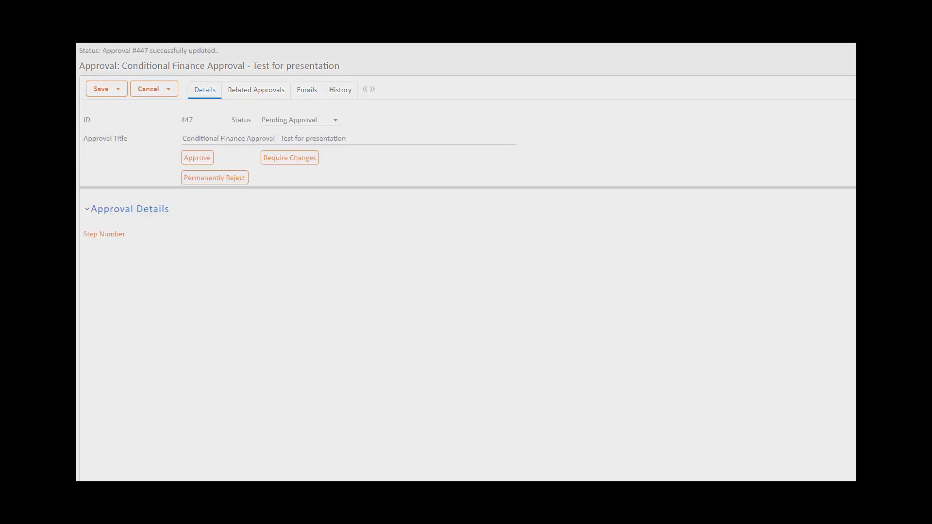
Step: Approve the Conditional Finance Approval and the Legal Team approval
{"action": "scroll", "coordinate": [467, 294], "scroll_direction": "down", "scroll_amount": 3}
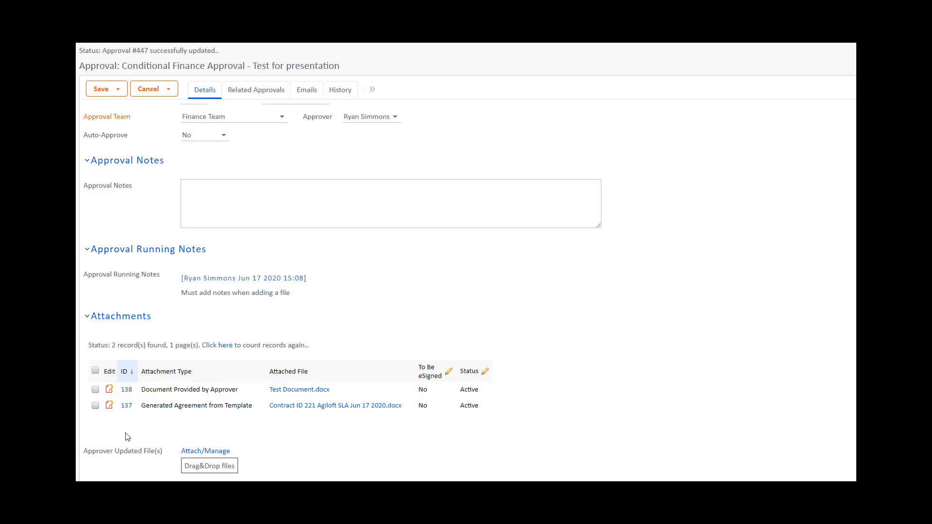
{"action": "scroll", "coordinate": [127, 305], "scroll_direction": "up", "scroll_amount": 3}
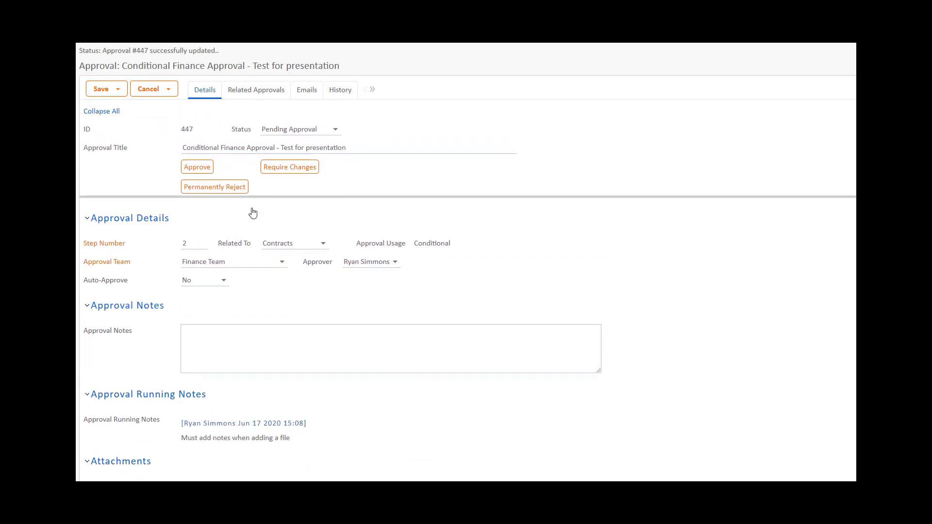
{"action": "left_click", "coordinate": [198, 171]}
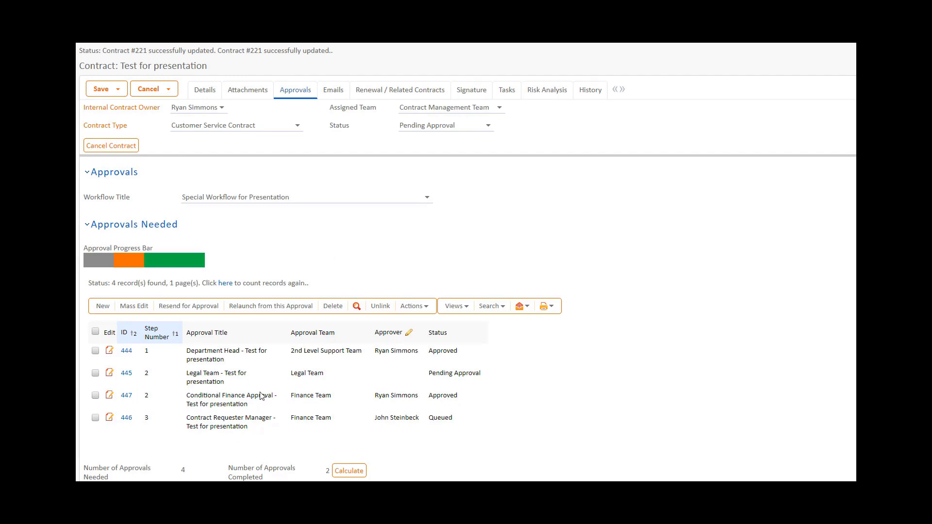
{"action": "left_click_drag", "start_coordinate": [487, 378], "coordinate": [402, 385]}
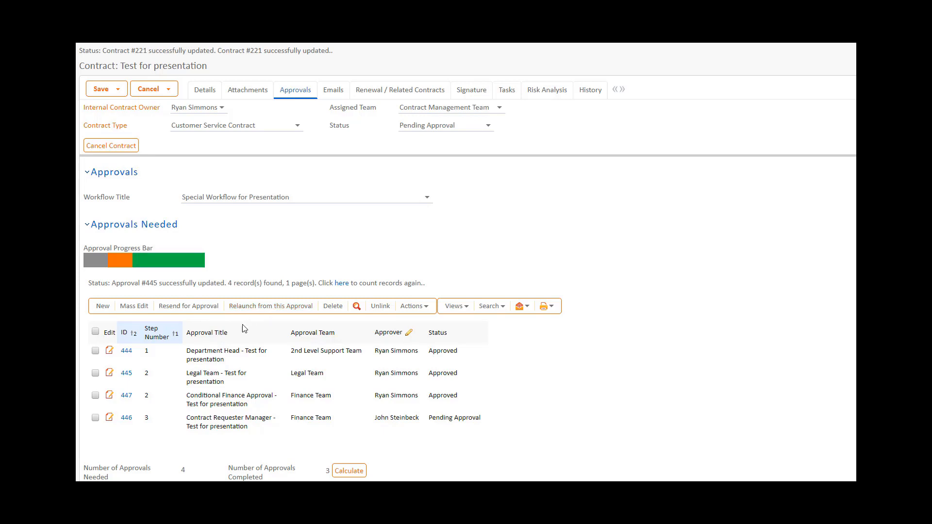
Step: Resend the Department Head approval for approval from the contract's list of needed approvals
{"action": "left_click", "coordinate": [95, 351]}
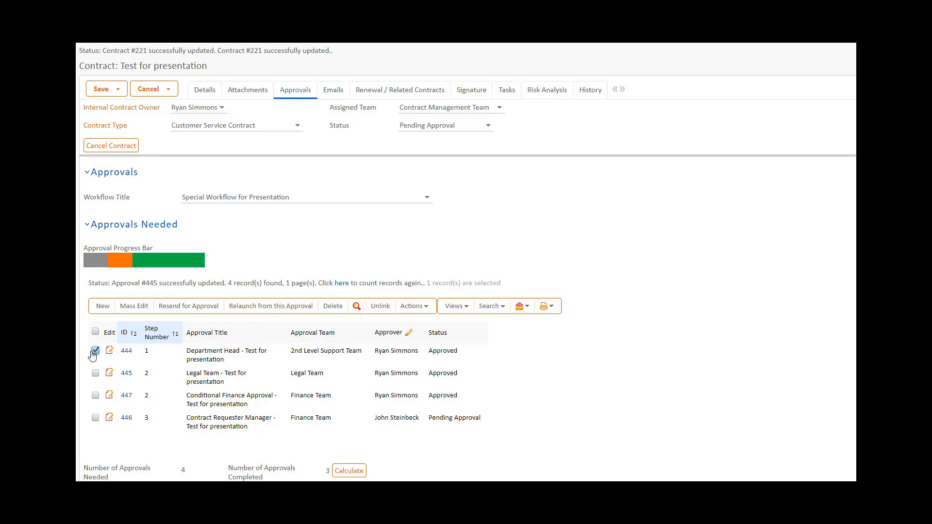
{"action": "left_click", "coordinate": [194, 312]}
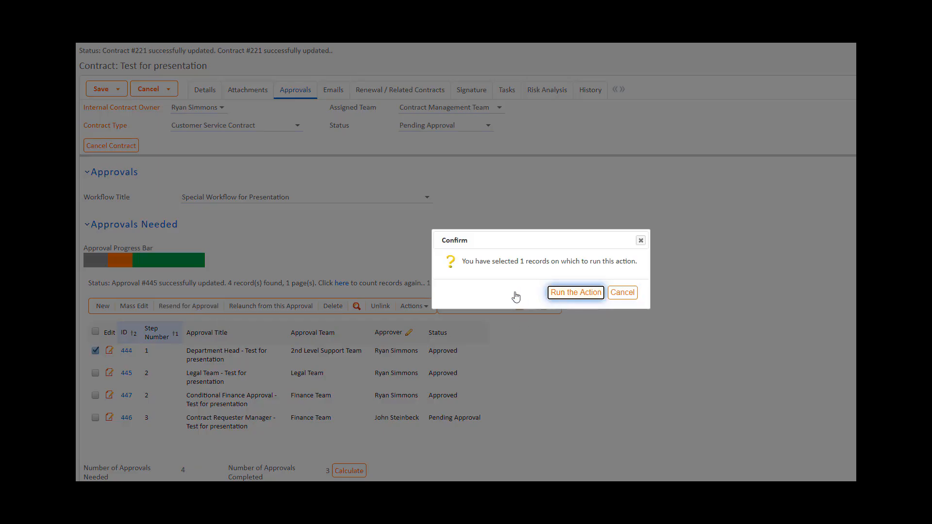
{"action": "left_click", "coordinate": [517, 294]}
{"action": "scroll", "coordinate": [264, 317], "scroll_direction": "down", "scroll_amount": 2}
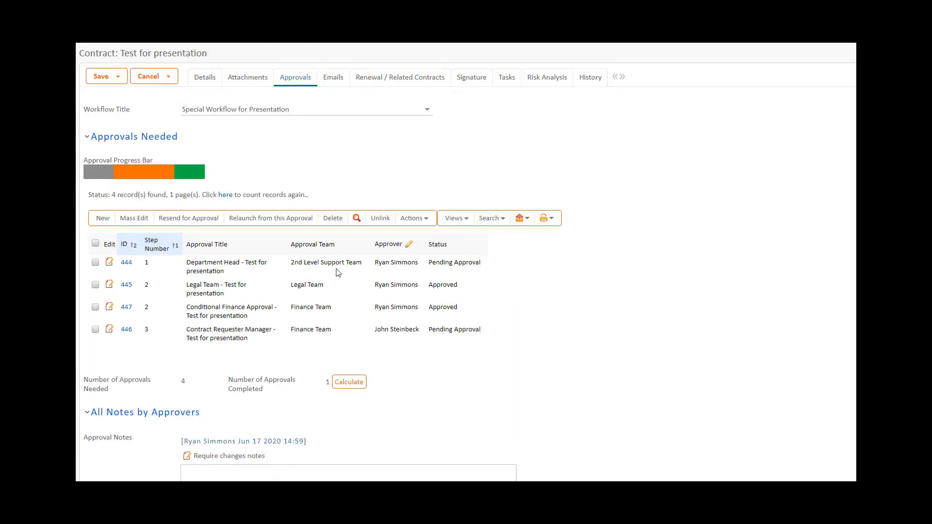
Step: Relaunch the contract's approval workflow from the step 1 Department Head approval
{"action": "left_click_drag", "start_coordinate": [497, 265], "coordinate": [432, 268]}
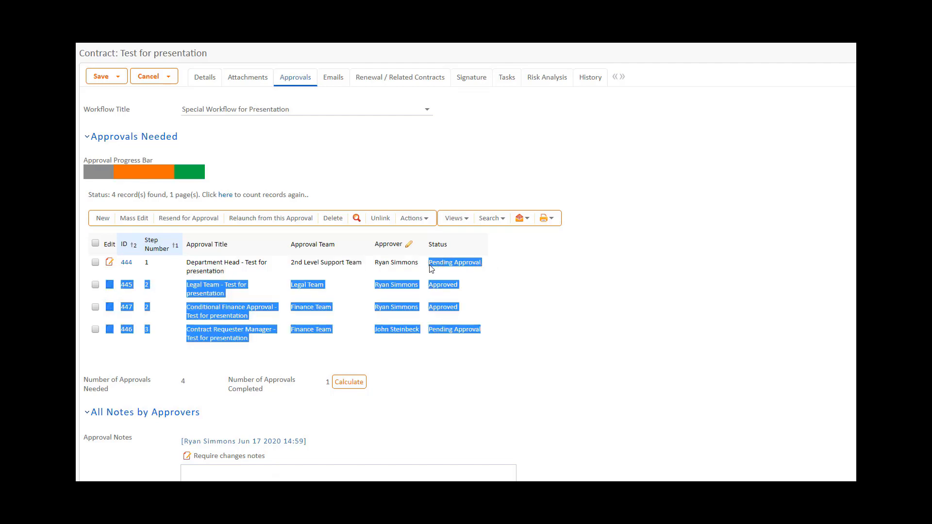
{"action": "left_click", "coordinate": [458, 287]}
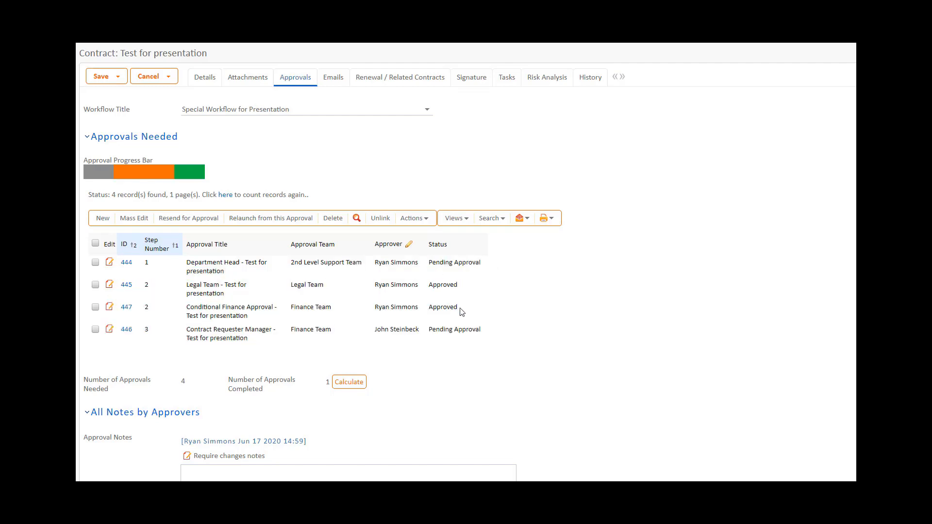
{"action": "left_click", "coordinate": [96, 263]}
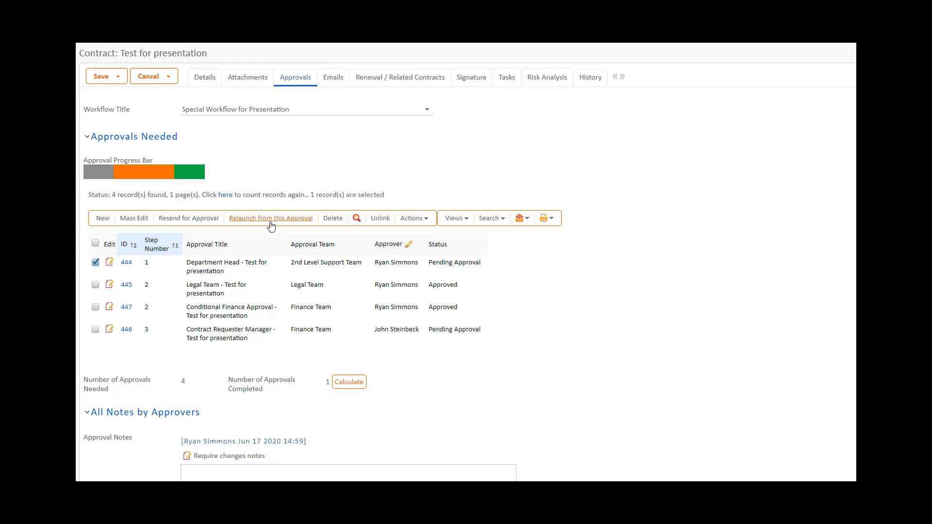
{"action": "left_click", "coordinate": [270, 222]}
{"action": "left_click", "coordinate": [577, 293]}
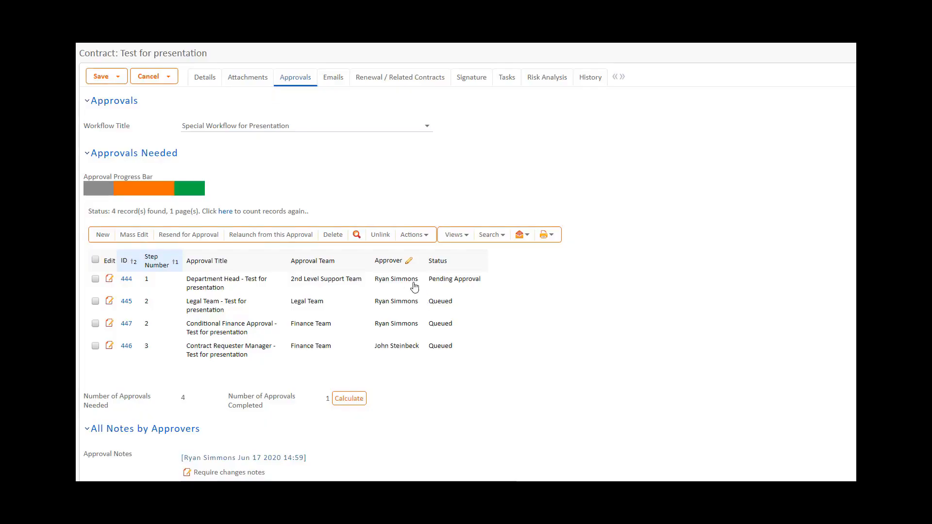
Step: Approve the step 3 Contract Requester Manager approval
{"action": "mouse_move", "coordinate": [433, 289]}
{"action": "left_mouse_down"}
{"action": "mouse_move", "coordinate": [450, 349]}
{"action": "mouse_move", "coordinate": [437, 284]}
{"action": "mouse_move", "coordinate": [426, 287]}
{"action": "left_mouse_up"}
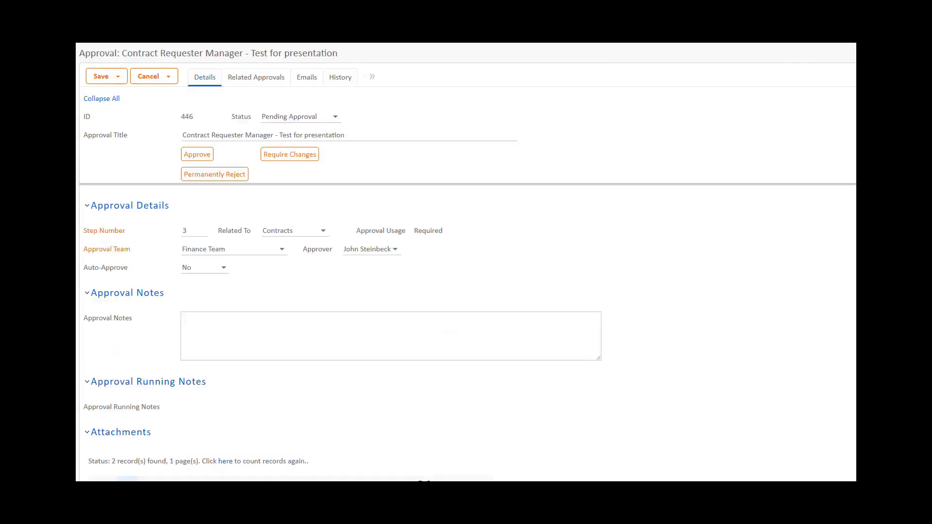
{"action": "left_click", "coordinate": [197, 154]}
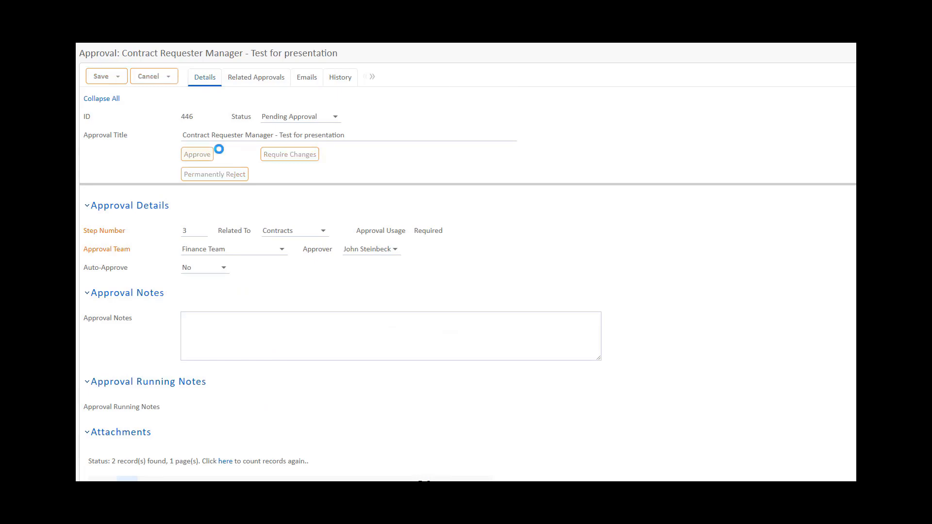
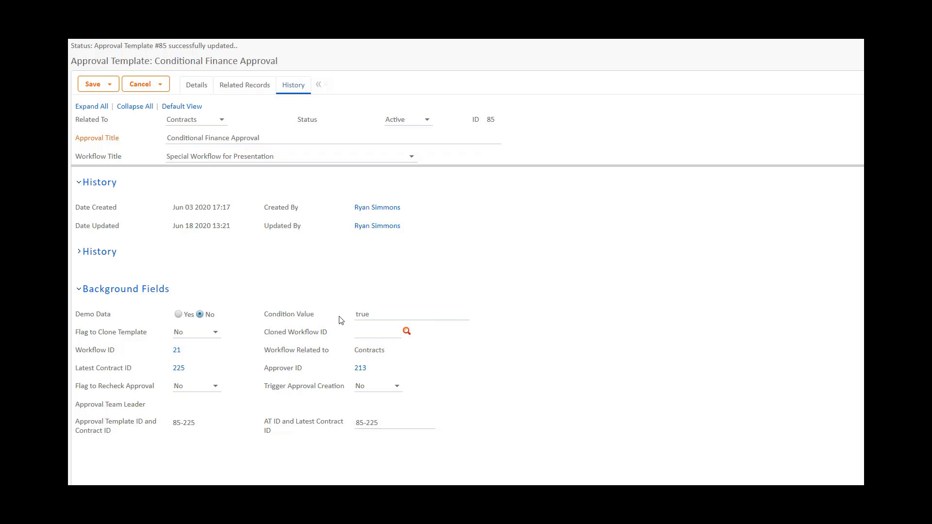
Step: Set the contract amount threshold in the Conditional Finance Approval template's condition to 1000000, save and continue, and check the Condition Value
{"action": "left_click", "coordinate": [369, 316]}
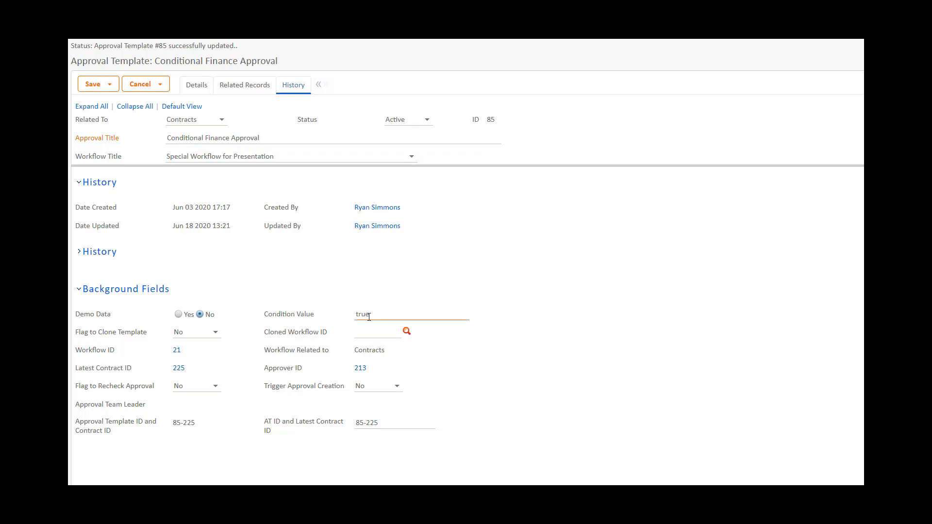
{"action": "left_click", "coordinate": [197, 86]}
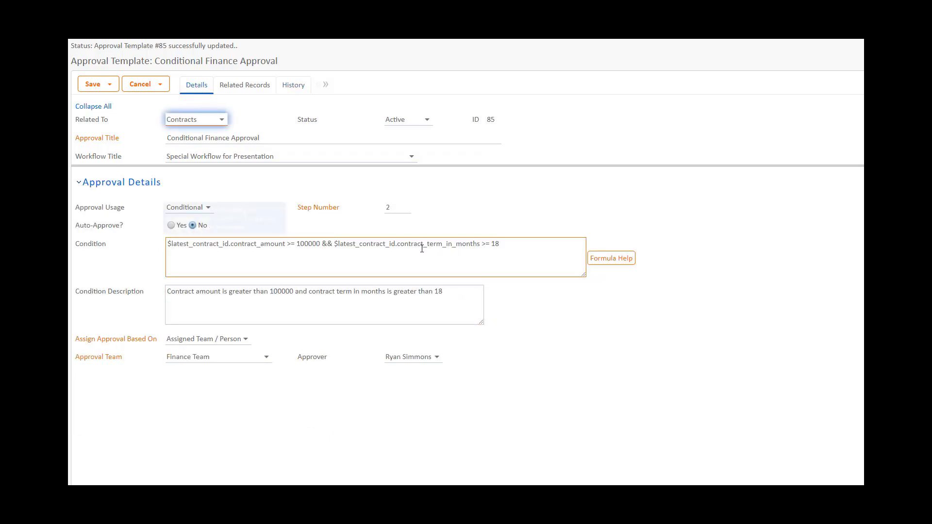
{"action": "left_click", "coordinate": [302, 244]}
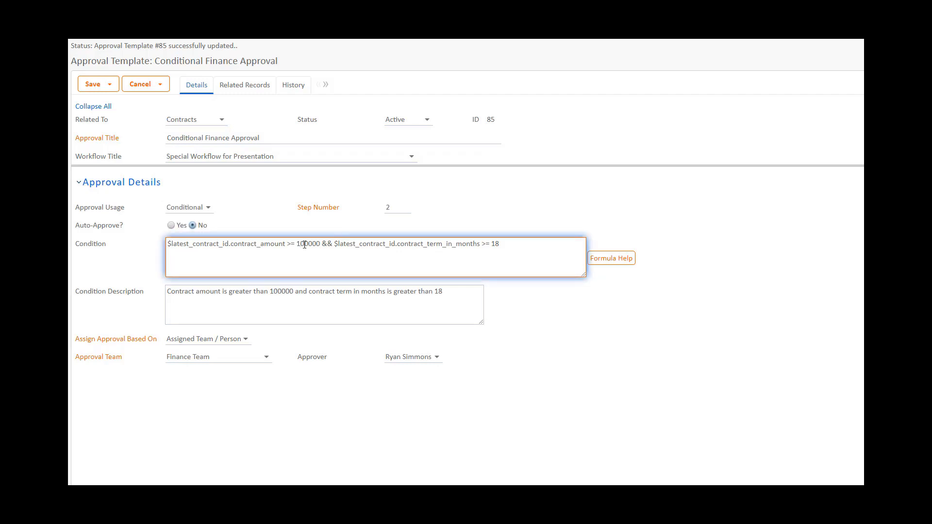
{"action": "left_click", "coordinate": [293, 86]}
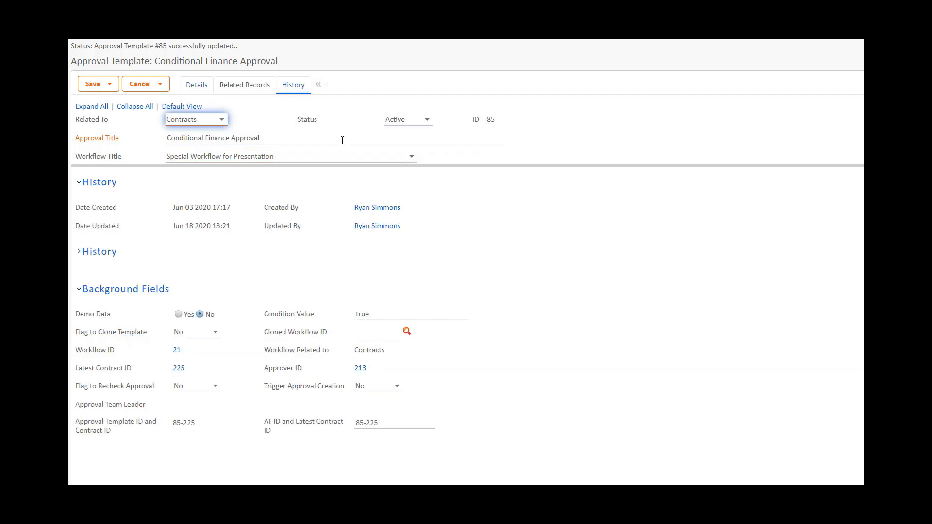
{"action": "left_click", "coordinate": [424, 275]}
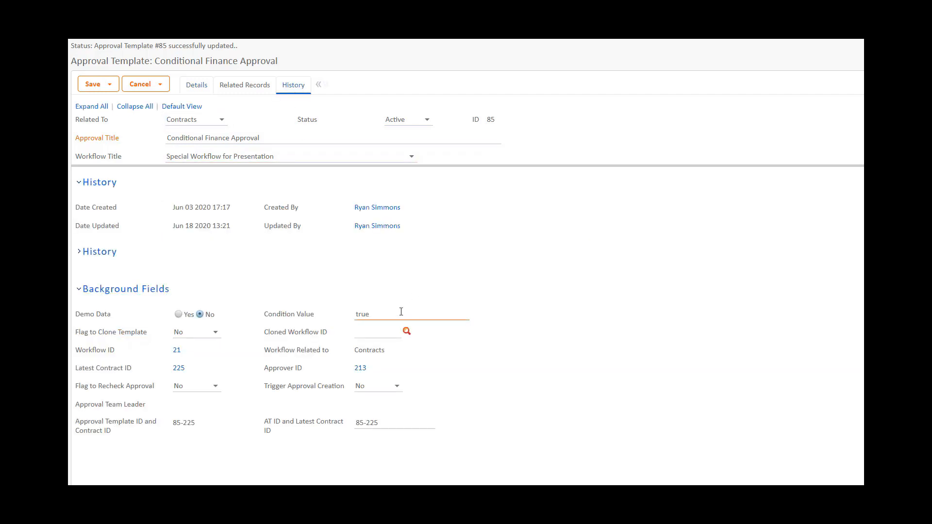
{"action": "left_click", "coordinate": [110, 84]}
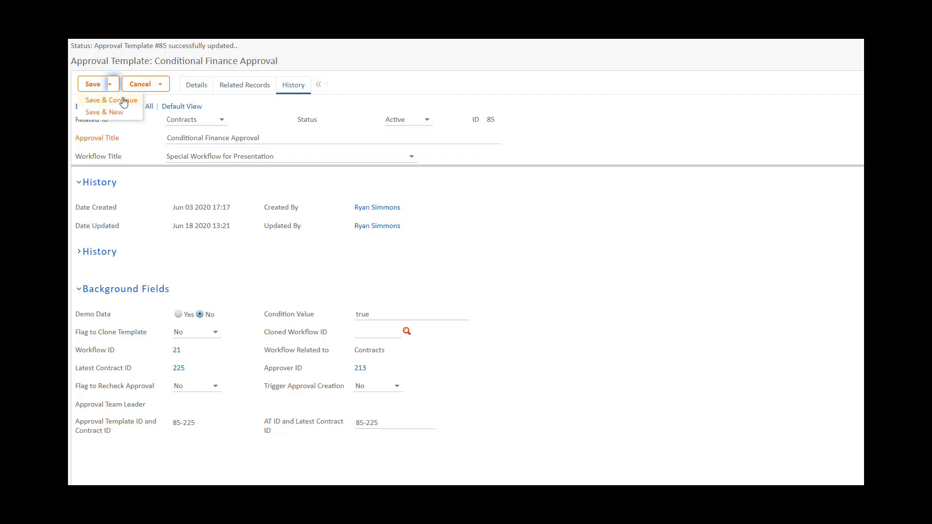
{"action": "left_click", "coordinate": [123, 101]}
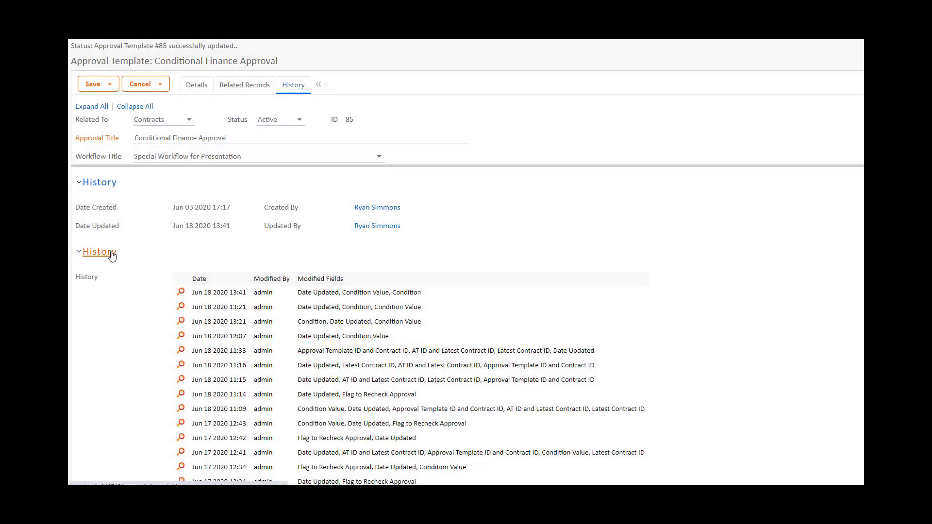
{"action": "left_click", "coordinate": [110, 253]}
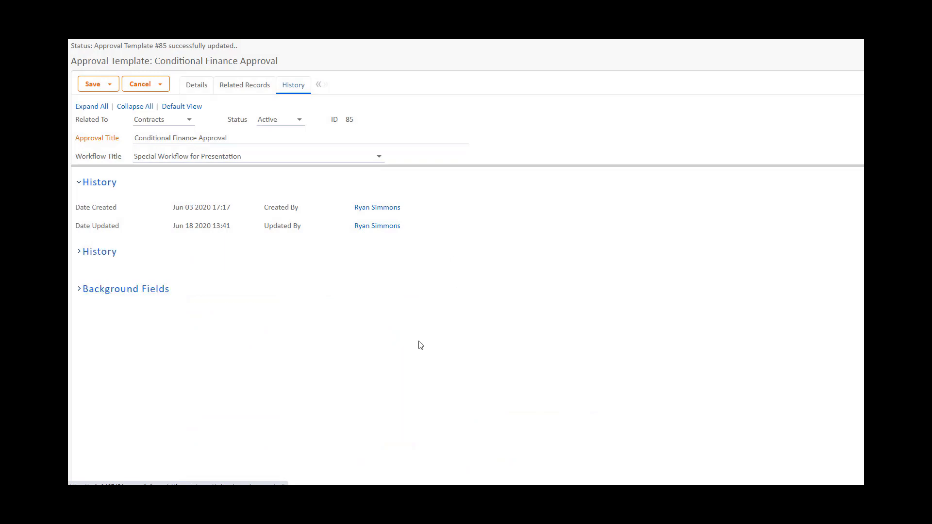
{"action": "left_click", "coordinate": [142, 289]}
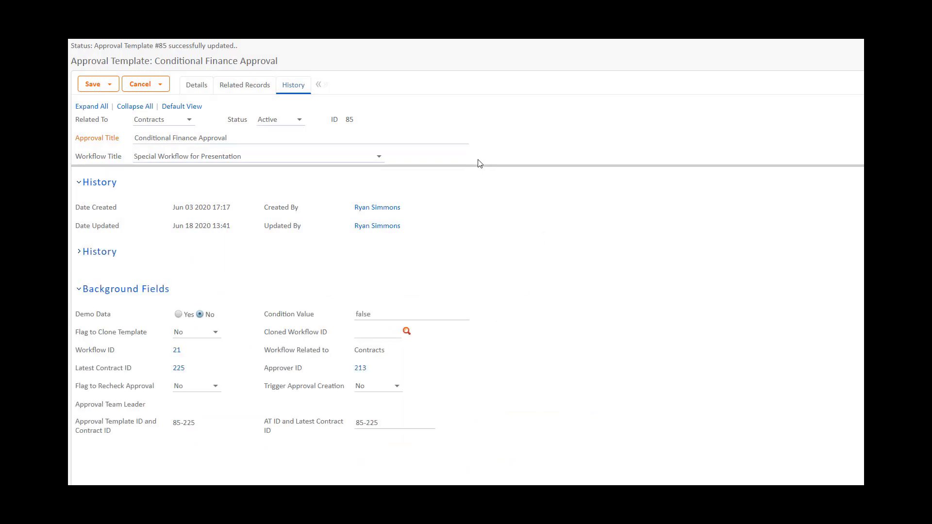
Step: Restore the contract amount threshold in the Conditional Finance Approval template's condition to 100000 and save the template
{"action": "left_click", "coordinate": [199, 89]}
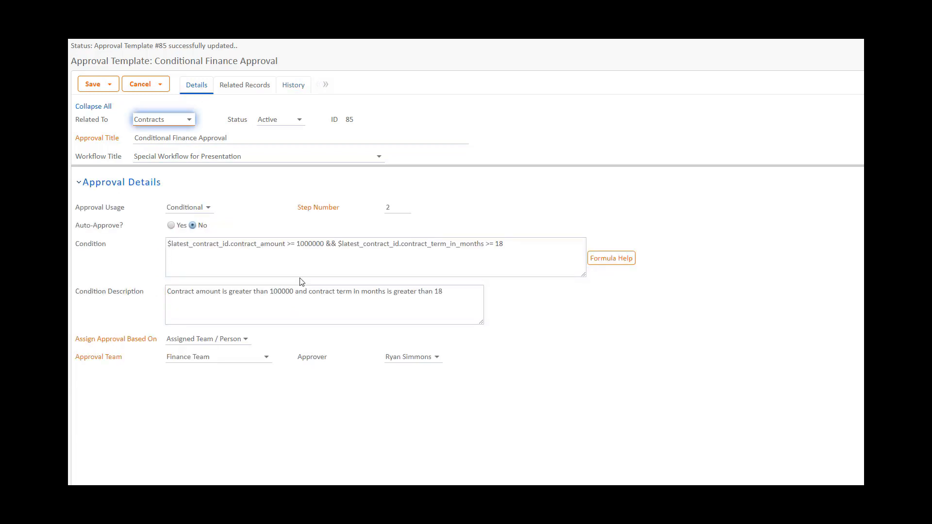
{"action": "left_click", "coordinate": [308, 243]}
{"action": "key", "text": "BackSpace"}
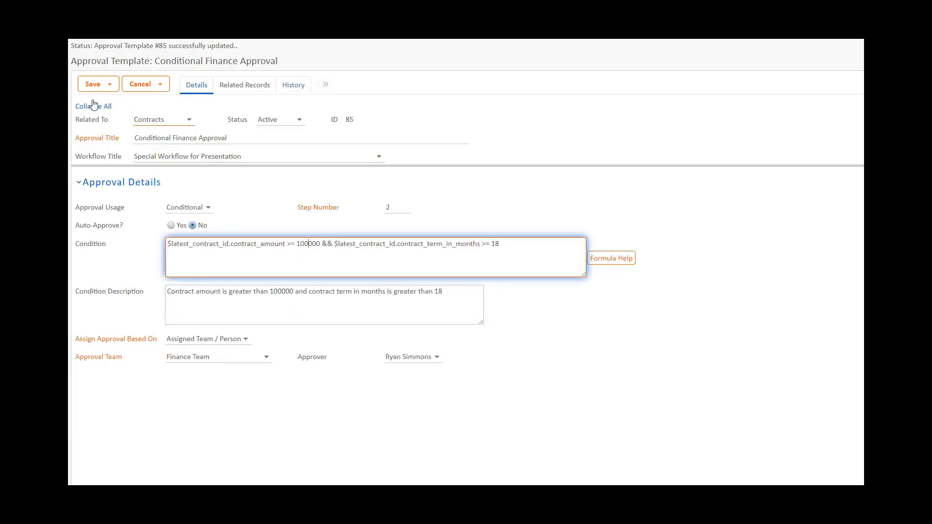
{"action": "left_click", "coordinate": [83, 86]}
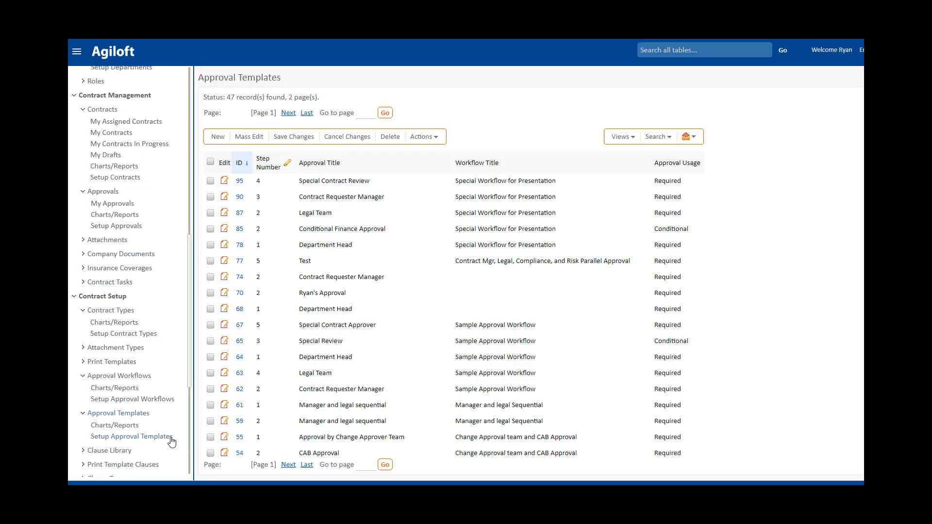
Step: Add a Text field labelled Condition Check to the Approval Template table, with the admin note "Updated by action button with the condition value."
{"action": "left_click", "coordinate": [170, 438]}
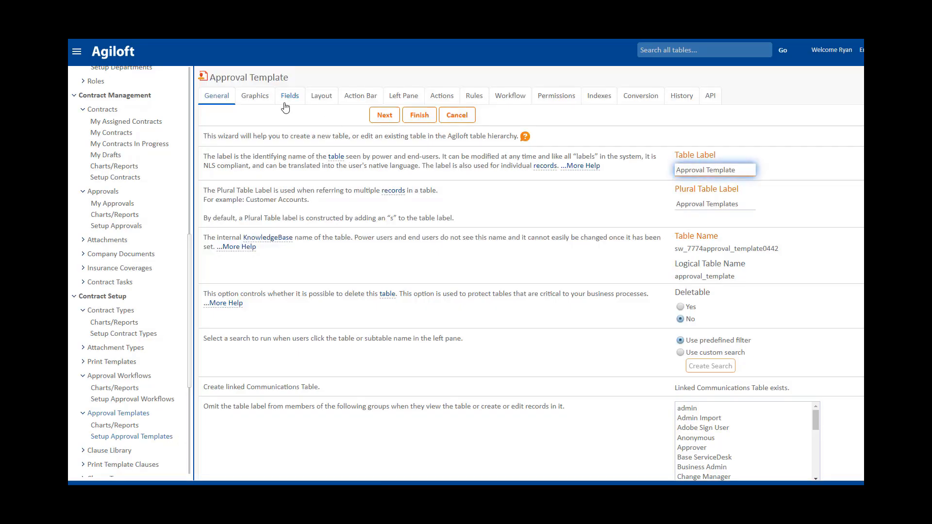
{"action": "left_click", "coordinate": [286, 101]}
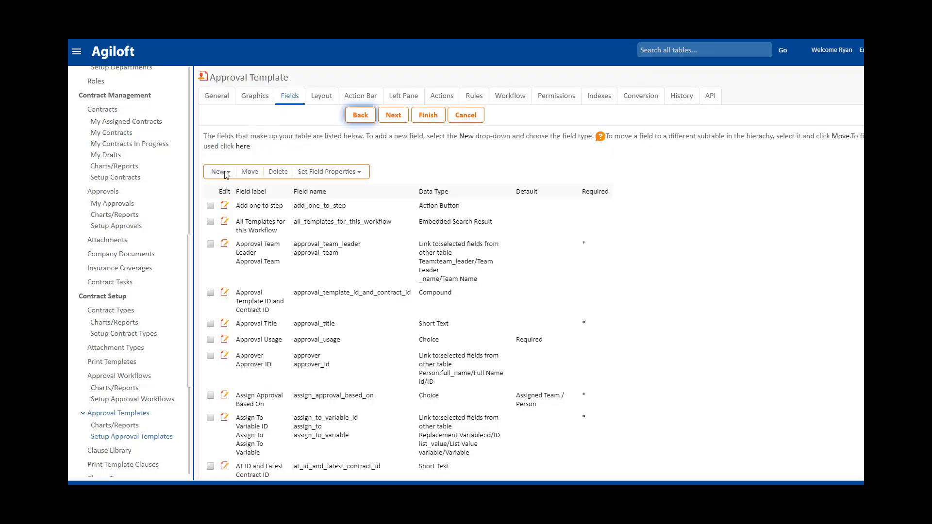
{"action": "left_click", "coordinate": [227, 174]}
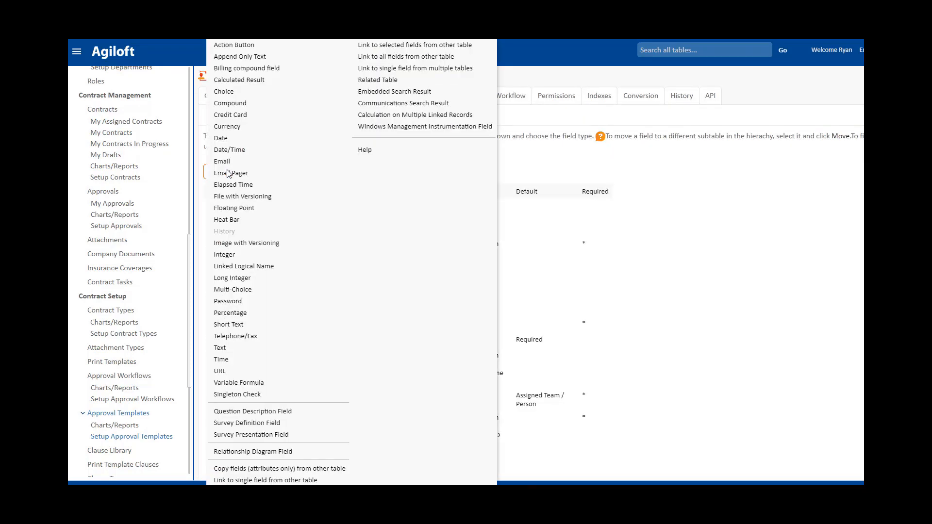
{"action": "left_click", "coordinate": [231, 349]}
{"action": "type", "text": "Condition Check"}
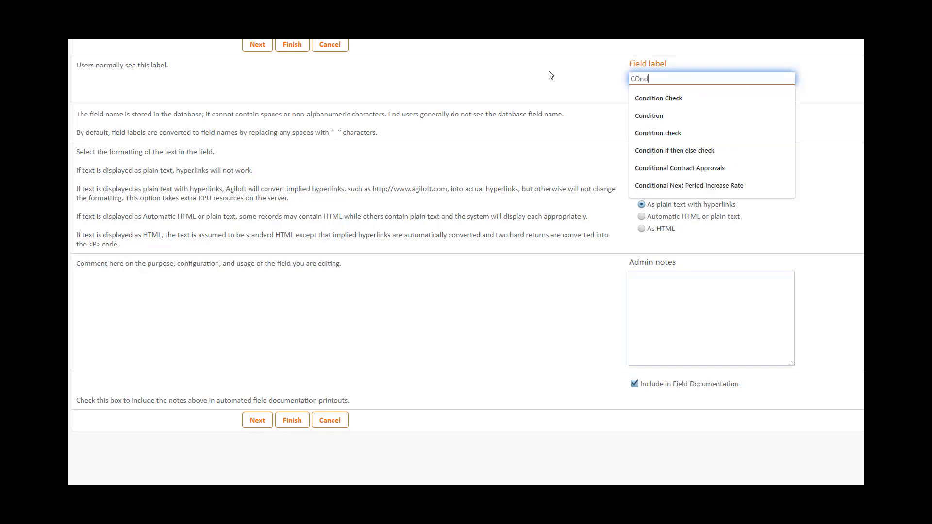
{"action": "left_click", "coordinate": [694, 293]}
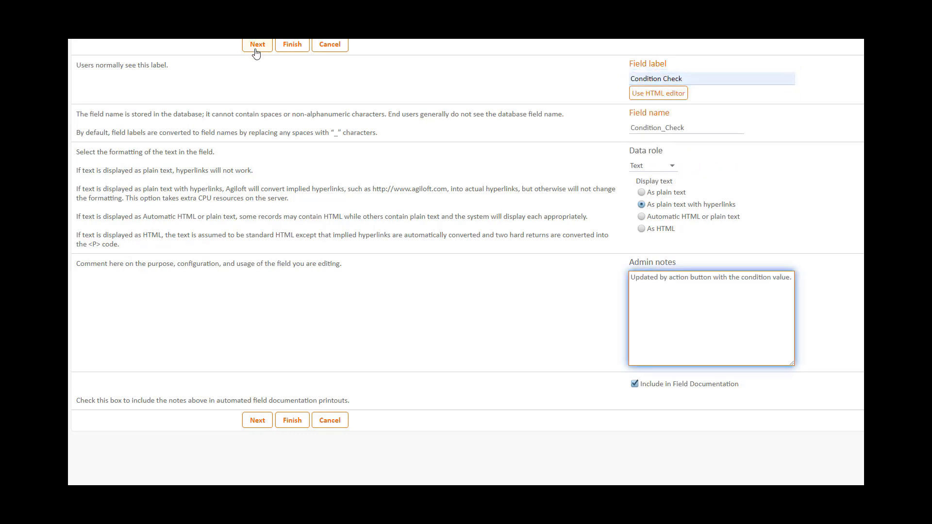
{"action": "left_click", "coordinate": [257, 44]}
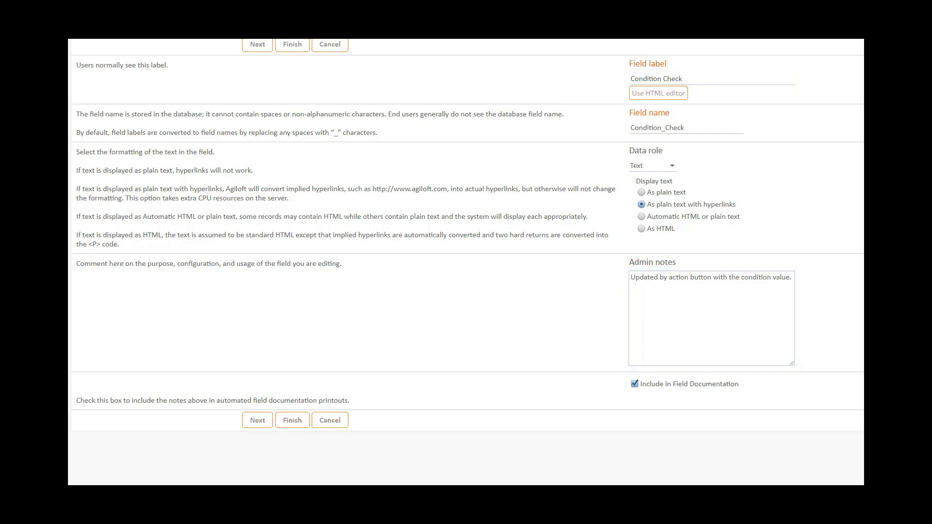
Step: Set the Condition Check field's input width to 15 characters and finish the field
{"action": "type", "text": "45"}
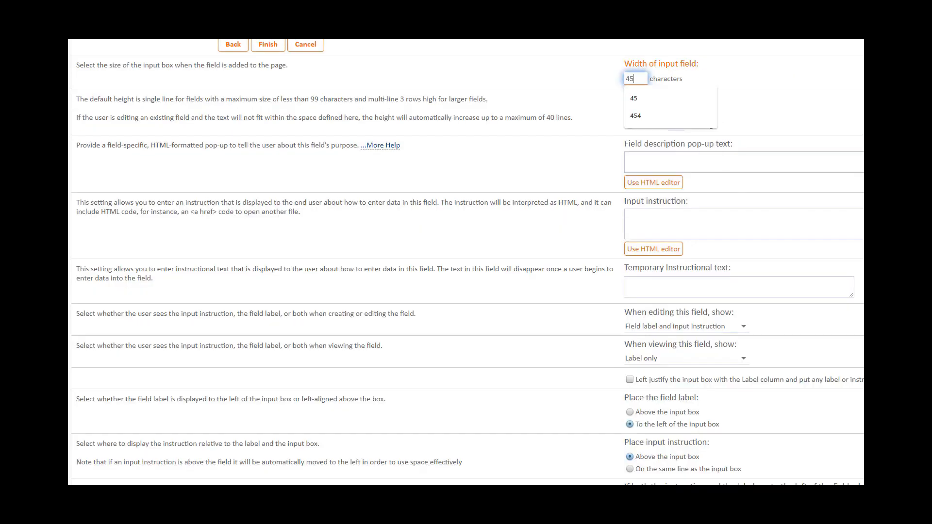
{"action": "key", "text": "BackSpace"}
{"action": "type", "text": "15"}
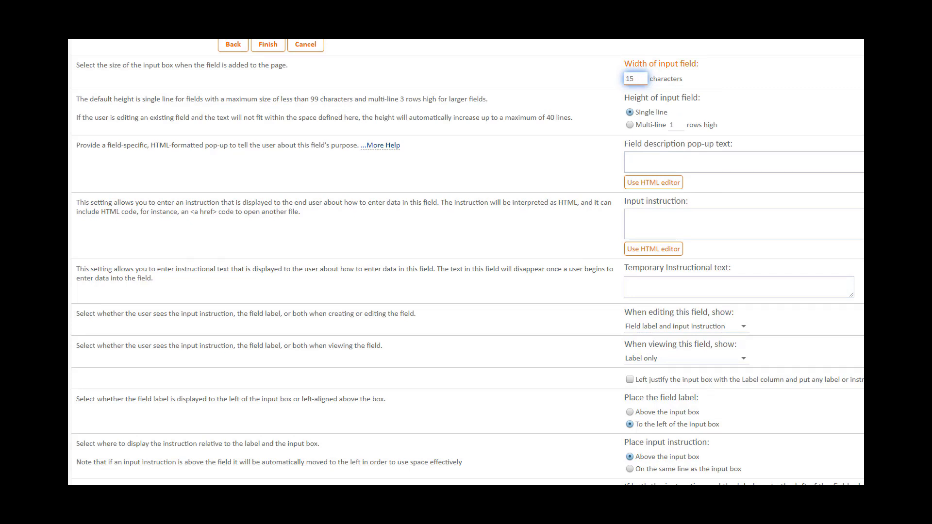
{"action": "left_click", "coordinate": [270, 47]}
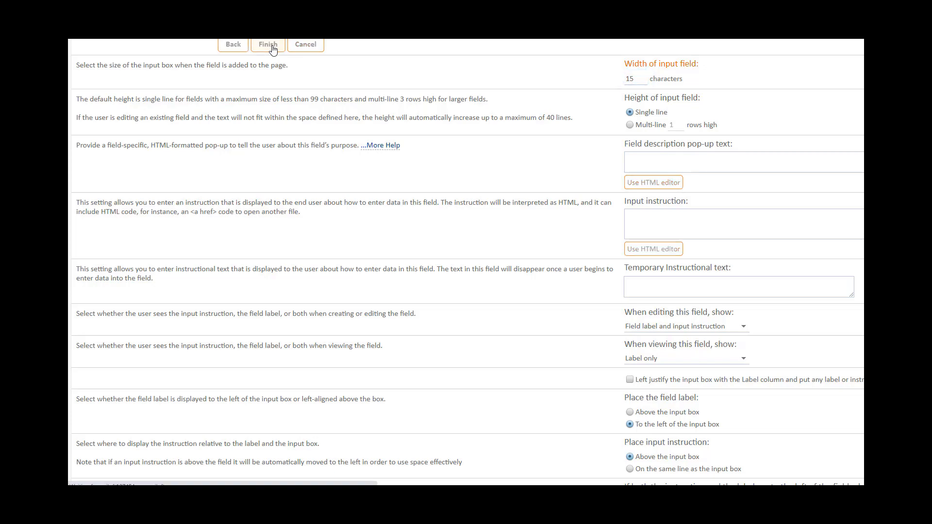
Step: Start an action button field labelled "Button: Condition Check" with the button text "Condition Check"
{"action": "left_click", "coordinate": [219, 172]}
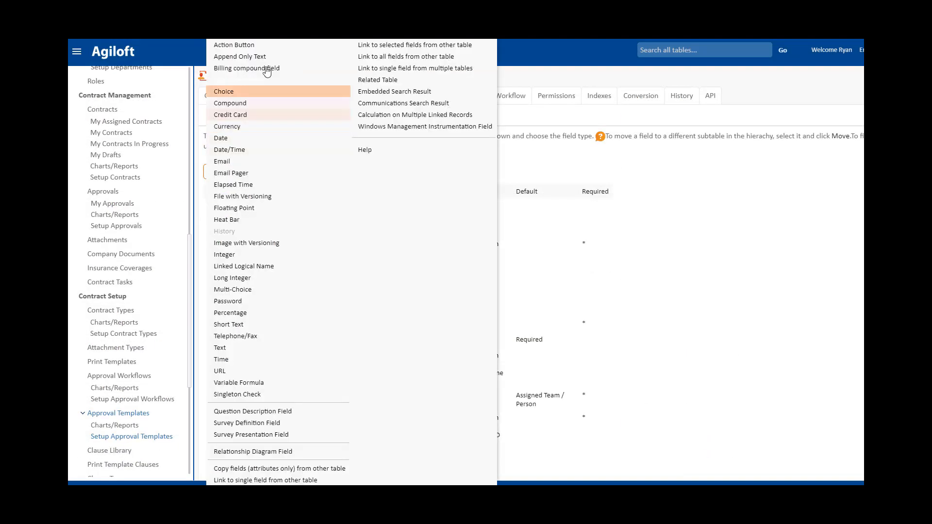
{"action": "left_click", "coordinate": [278, 45]}
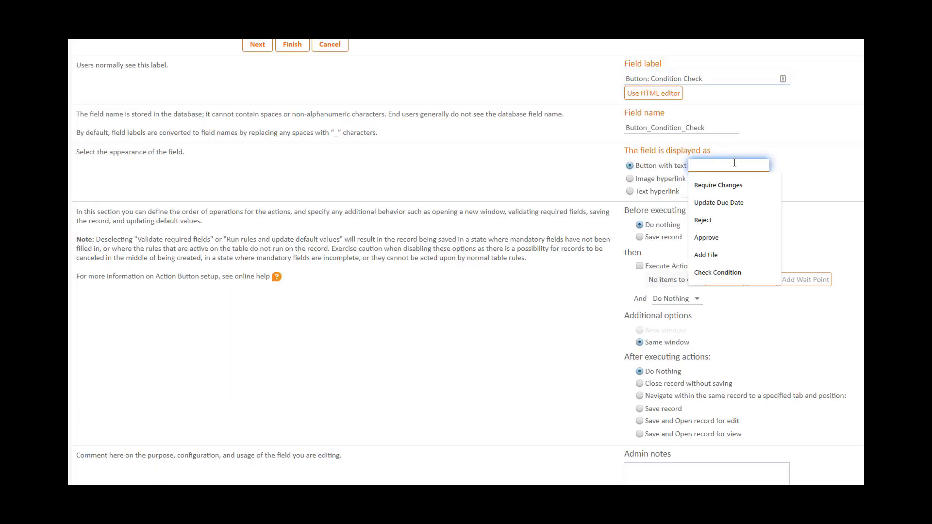
{"action": "type", "text": "Con"}
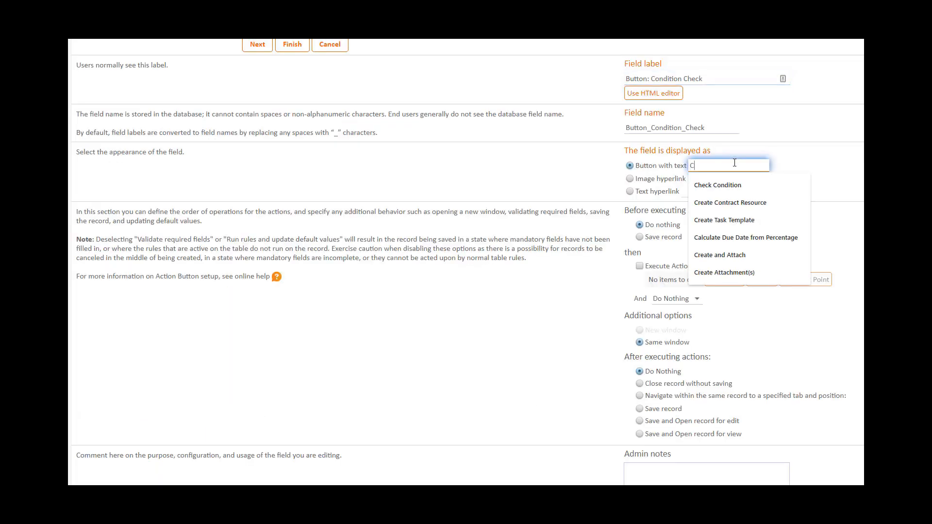
{"action": "type", "text": "dition Check"}
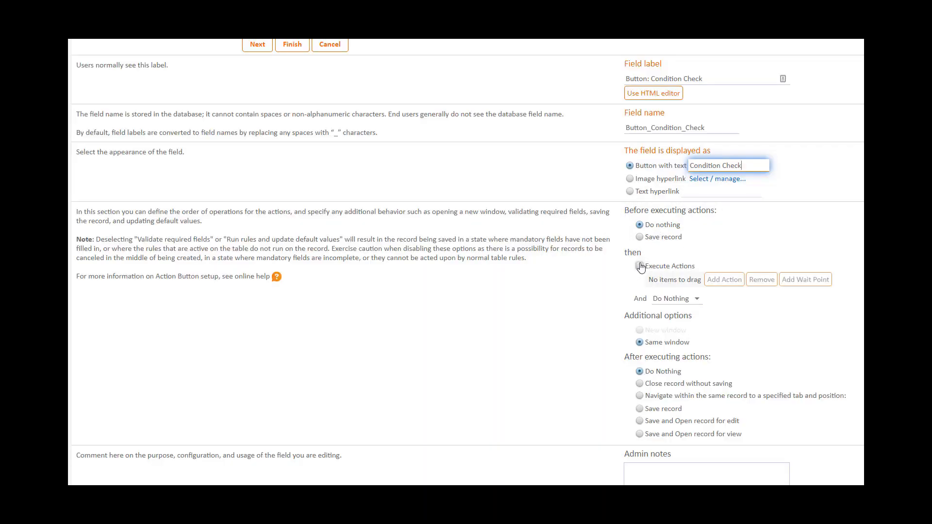
Step: Enable action execution for the button and add a field update action named "Condition Check"
{"action": "left_click", "coordinate": [639, 265]}
{"action": "left_click", "coordinate": [720, 281]}
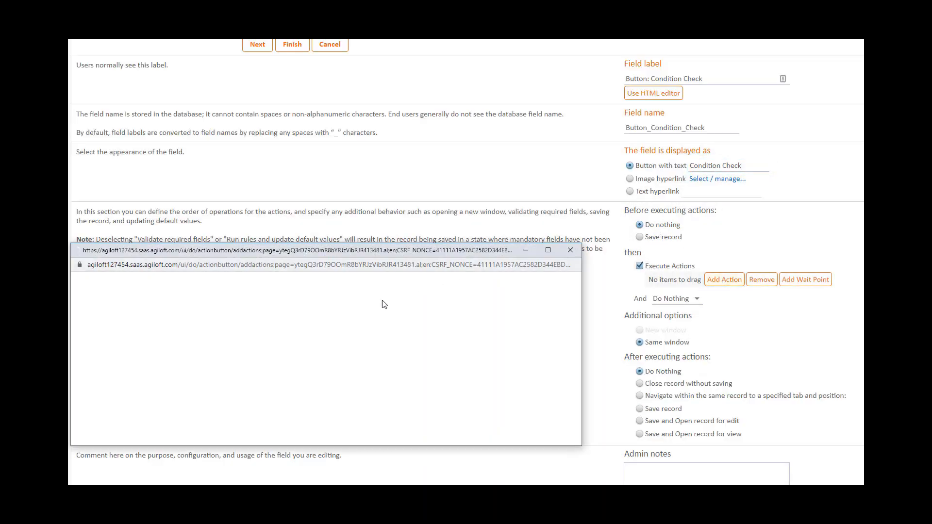
{"action": "left_click", "coordinate": [382, 386]}
{"action": "type", "text": "Condition Check"}
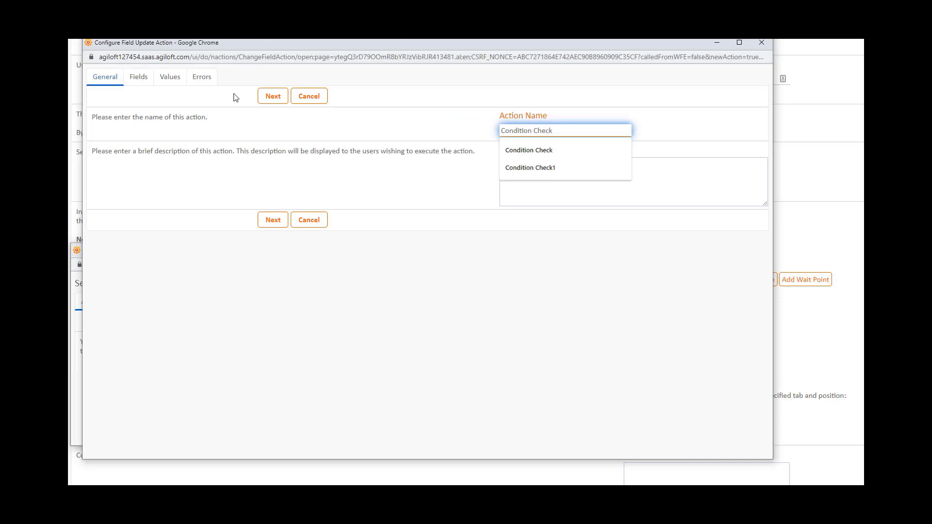
{"action": "left_click", "coordinate": [277, 96]}
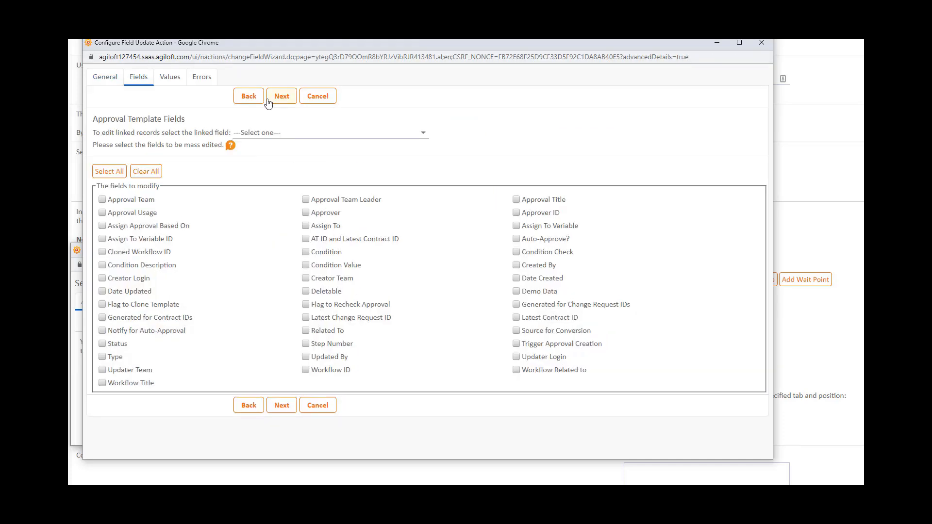
Step: Make the action overwrite the Condition Check field with the formula $condition, then finish adding it to the button
{"action": "left_click", "coordinate": [551, 254]}
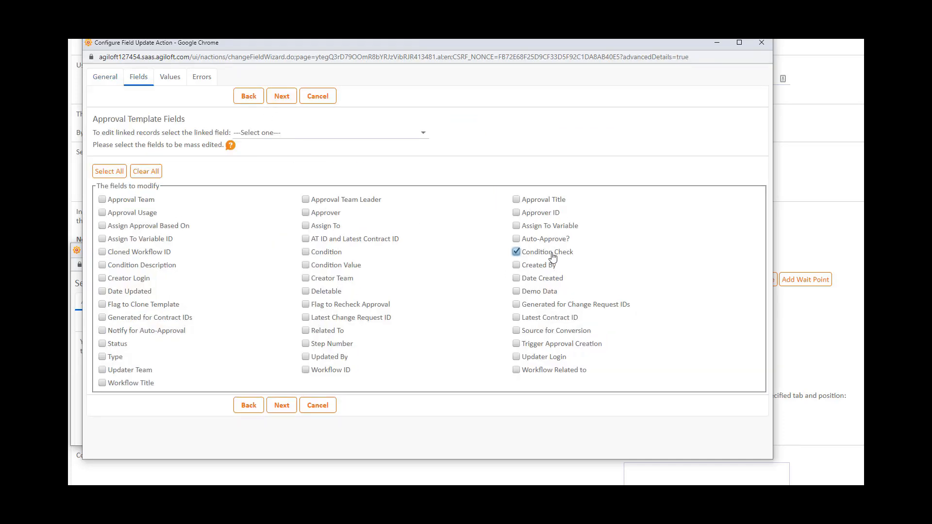
{"action": "left_click", "coordinate": [282, 97]}
{"action": "left_click", "coordinate": [234, 191]}
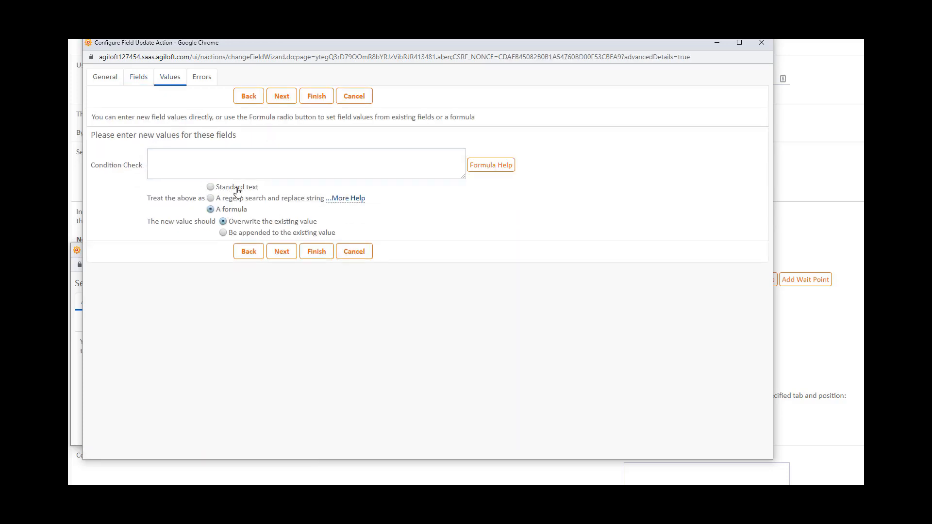
{"action": "left_click", "coordinate": [482, 165]}
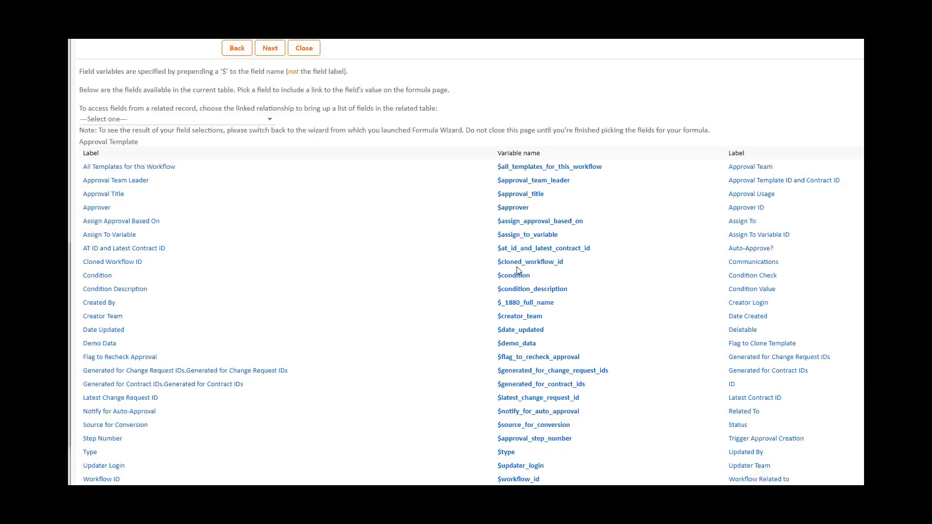
{"action": "left_click", "coordinate": [514, 276]}
{"action": "left_click", "coordinate": [310, 48]}
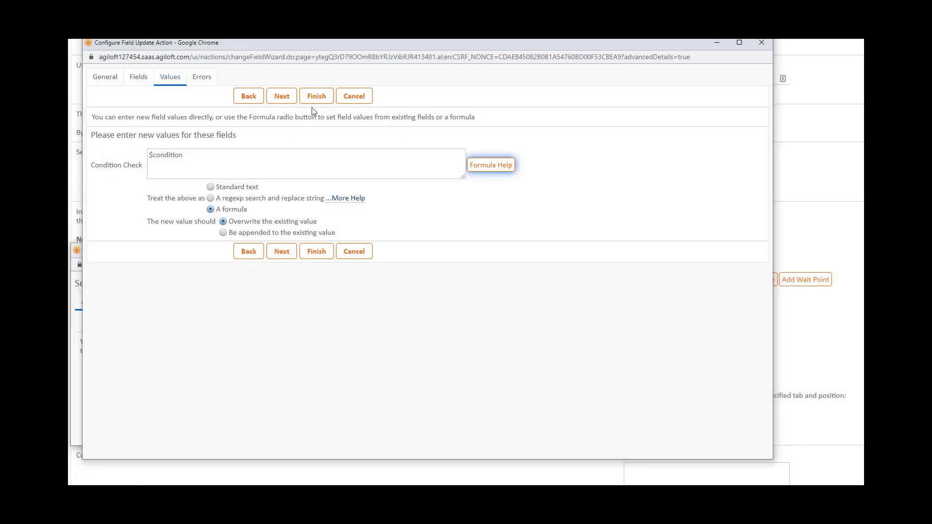
{"action": "left_click", "coordinate": [313, 99]}
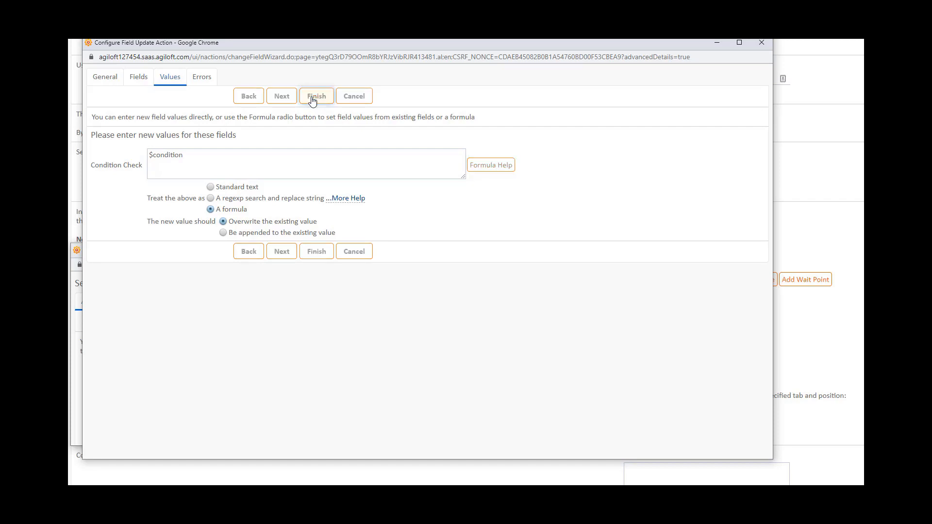
{"action": "left_click", "coordinate": [238, 321]}
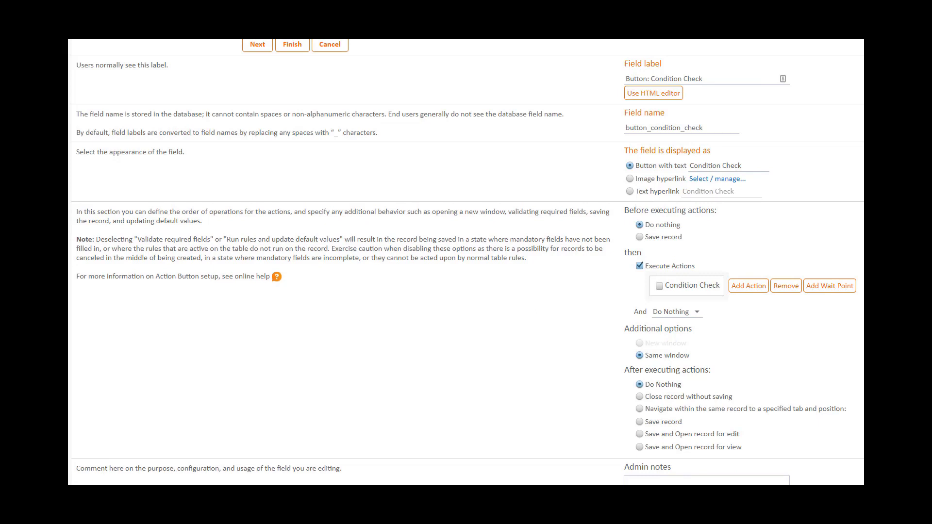
Step: Enter the admin note "Overwrites the Condition Check text field with the Condition value without saving." for the button field
{"action": "scroll", "coordinate": [466, 262], "scroll_direction": "down", "scroll_amount": 3}
{"action": "left_click", "coordinate": [760, 366]}
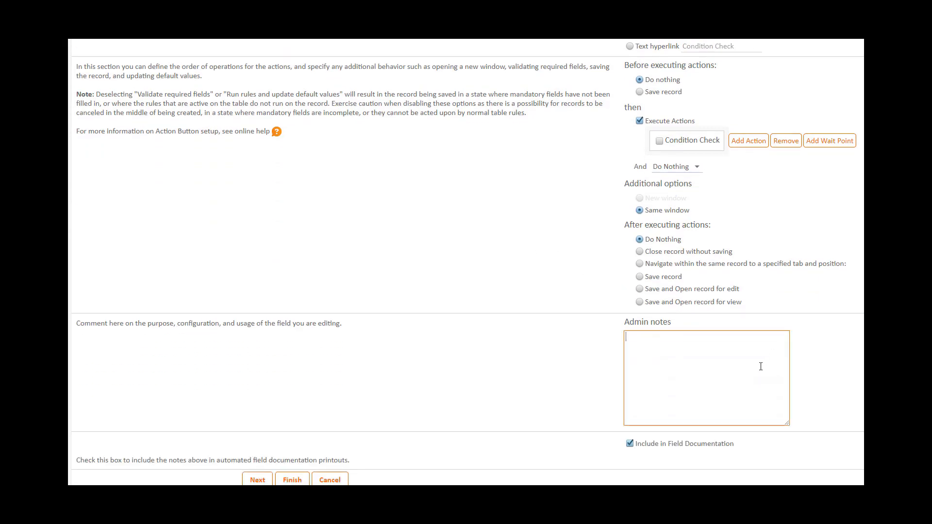
{"action": "left_click", "coordinate": [471, 302]}
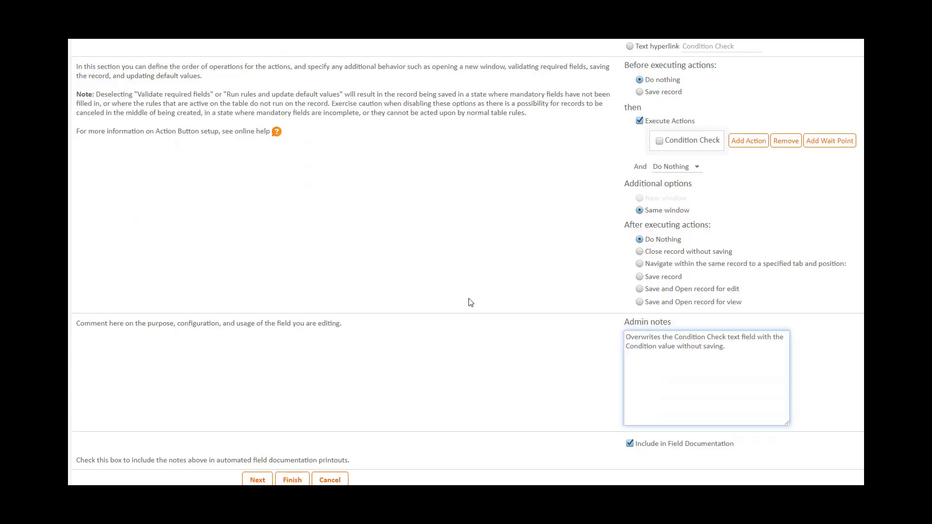
{"action": "scroll", "coordinate": [320, 194], "scroll_direction": "up", "scroll_amount": 3}
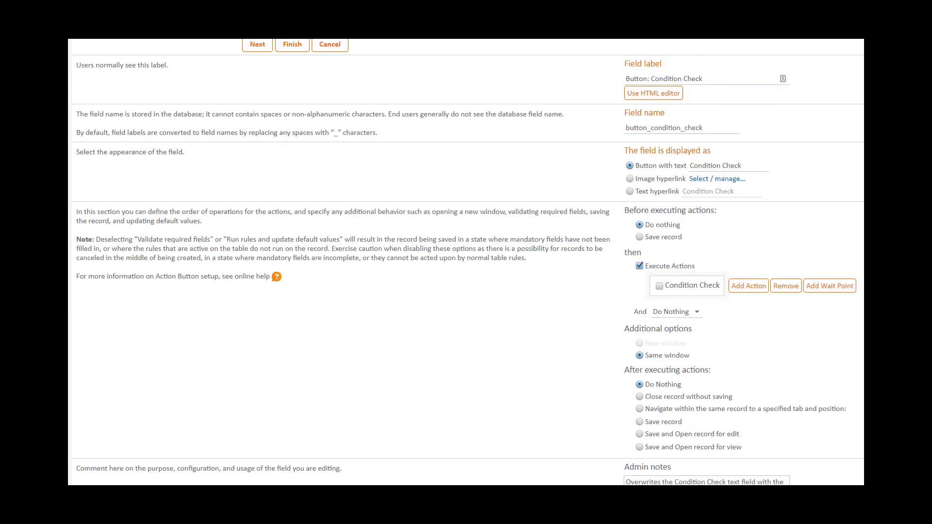
Step: Show neither the label nor the instruction when editing or viewing the button, left justify it with the Label column, and finish the field
{"action": "left_click", "coordinate": [311, 29]}
{"action": "left_click", "coordinate": [654, 201]}
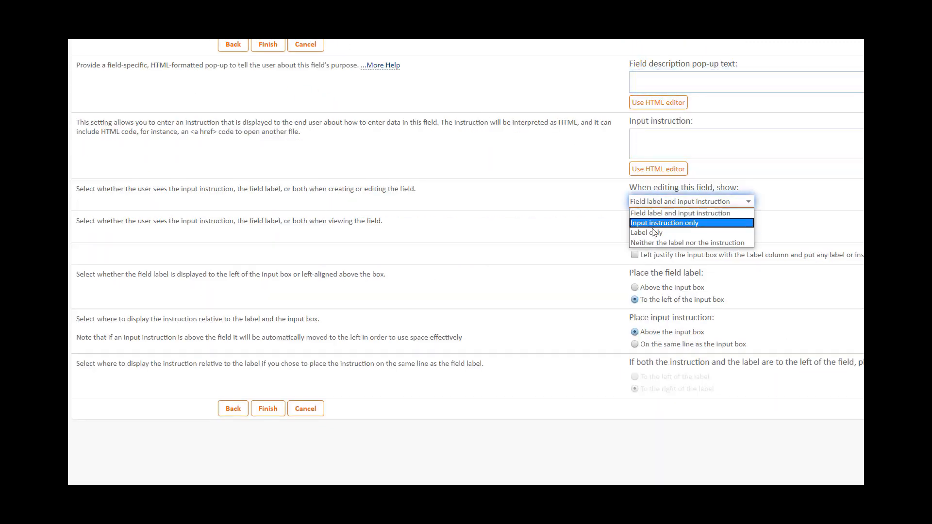
{"action": "left_click", "coordinate": [654, 243]}
{"action": "left_click", "coordinate": [655, 233]}
{"action": "left_click", "coordinate": [665, 275]}
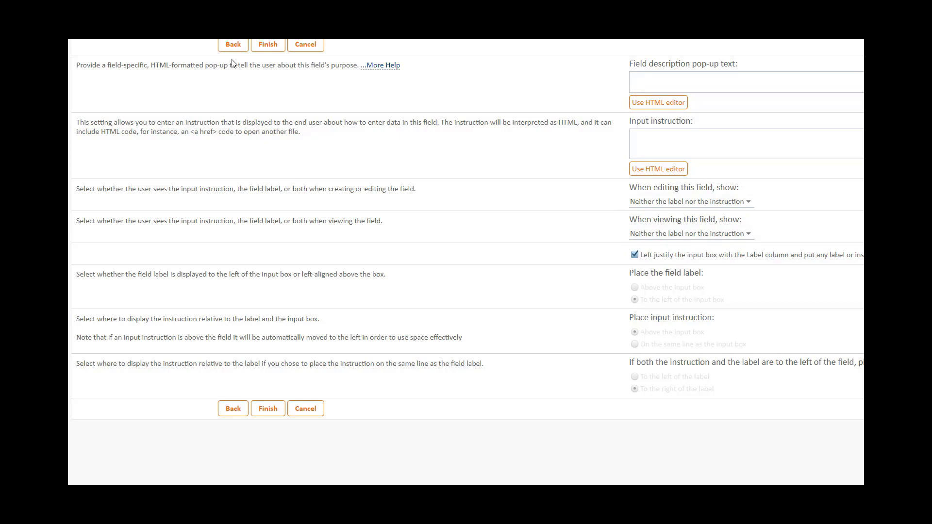
{"action": "left_click", "coordinate": [268, 45]}
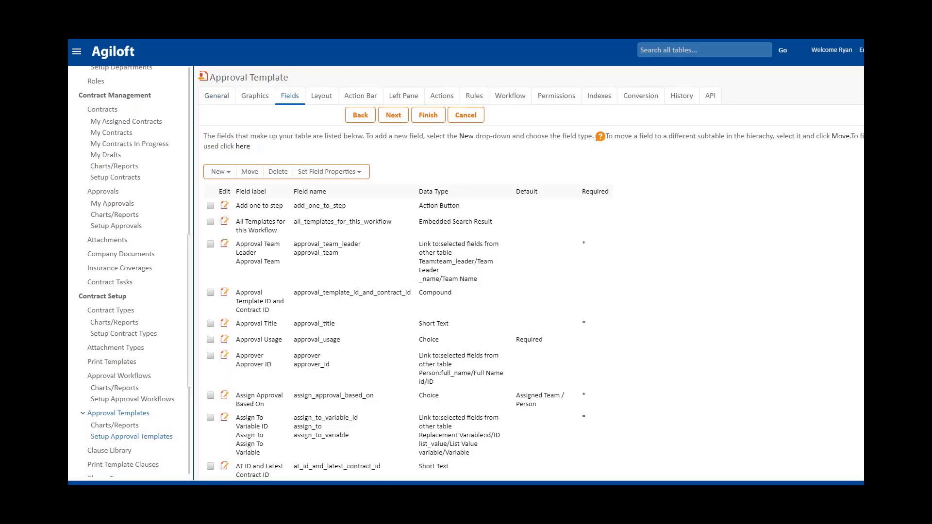
Step: Change the input aid for the Latest Contract ID linked field to Hyperlinked Box with lookup and finish the field
{"action": "scroll", "coordinate": [530, 272], "scroll_direction": "down", "scroll_amount": 15}
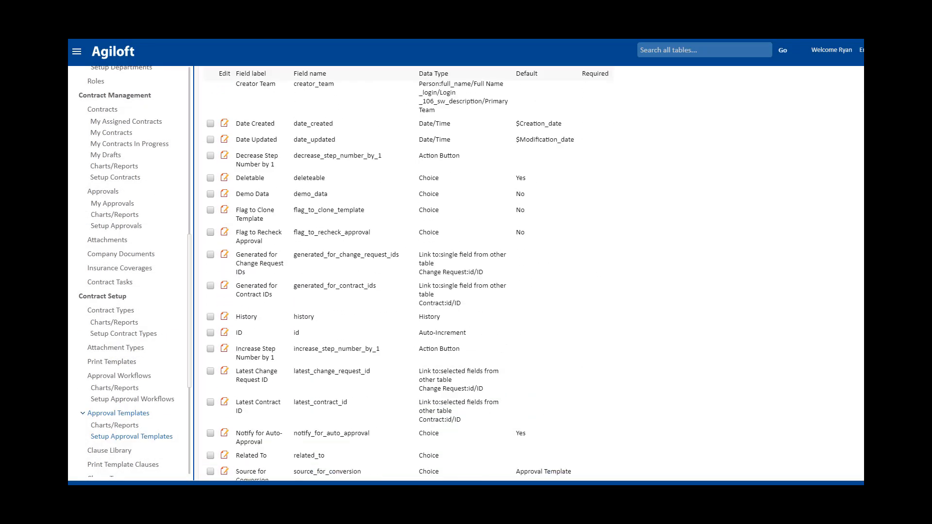
{"action": "left_click", "coordinate": [225, 402]}
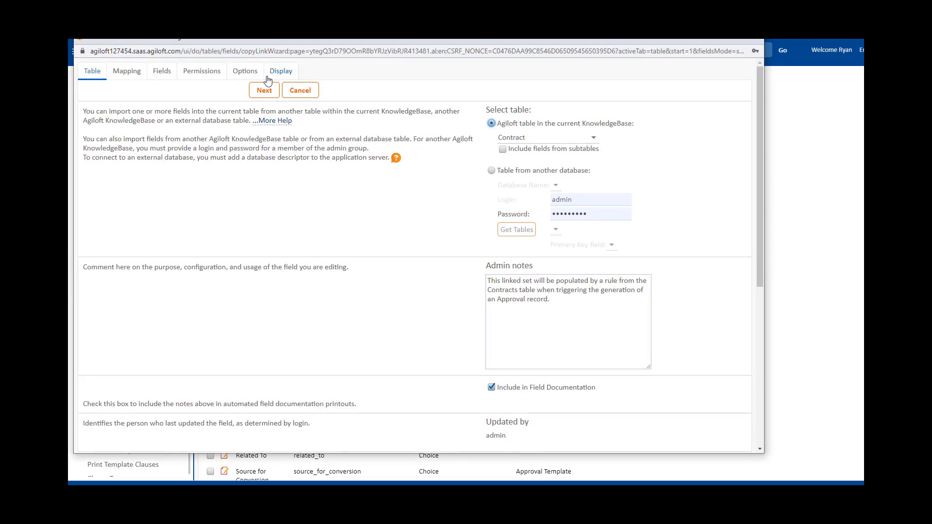
{"action": "left_click", "coordinate": [265, 90]}
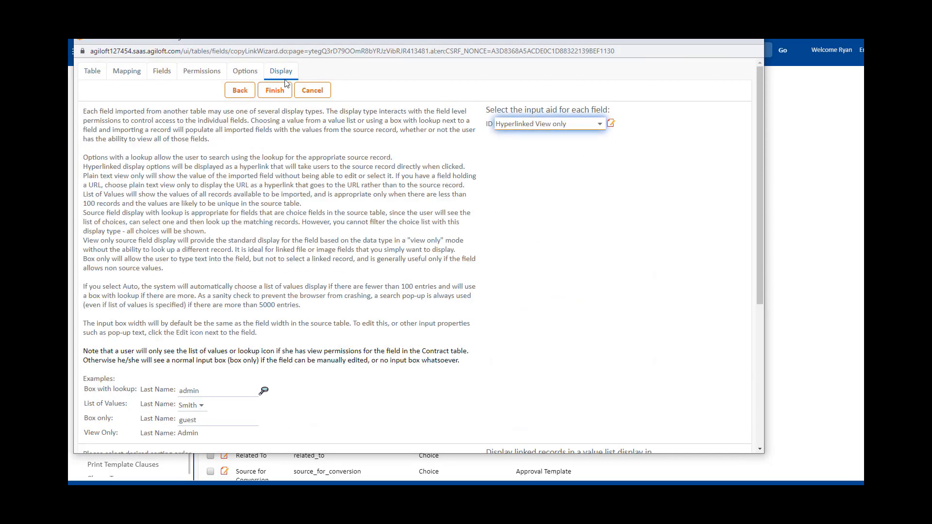
{"action": "left_click", "coordinate": [582, 129]}
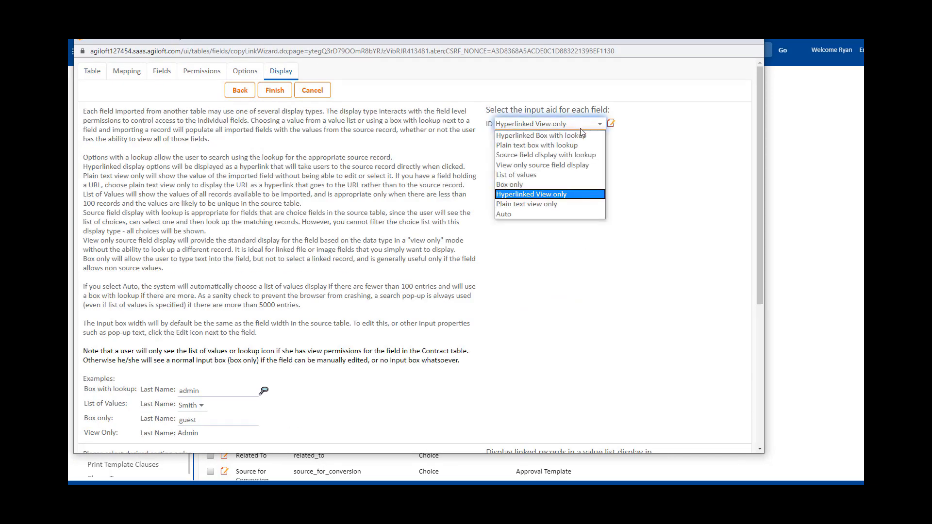
{"action": "left_click", "coordinate": [583, 136]}
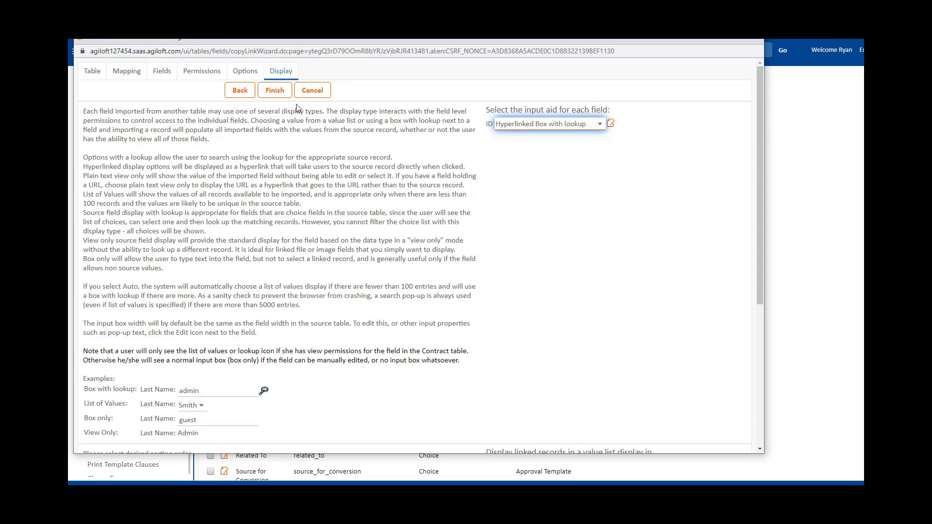
{"action": "left_click", "coordinate": [273, 90]}
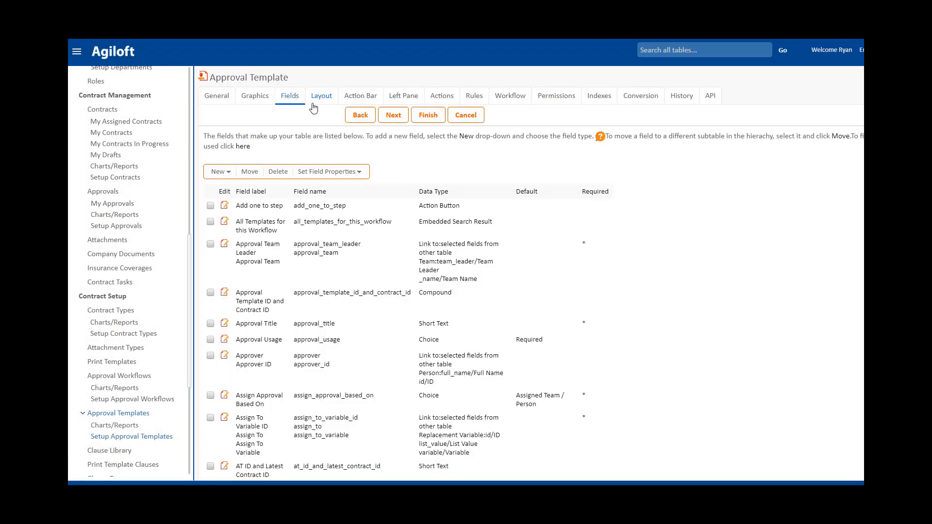
Step: Place the Condition Check button and text field side by side below Condition Description in the Details layout of Approval Template
{"action": "left_click", "coordinate": [322, 98]}
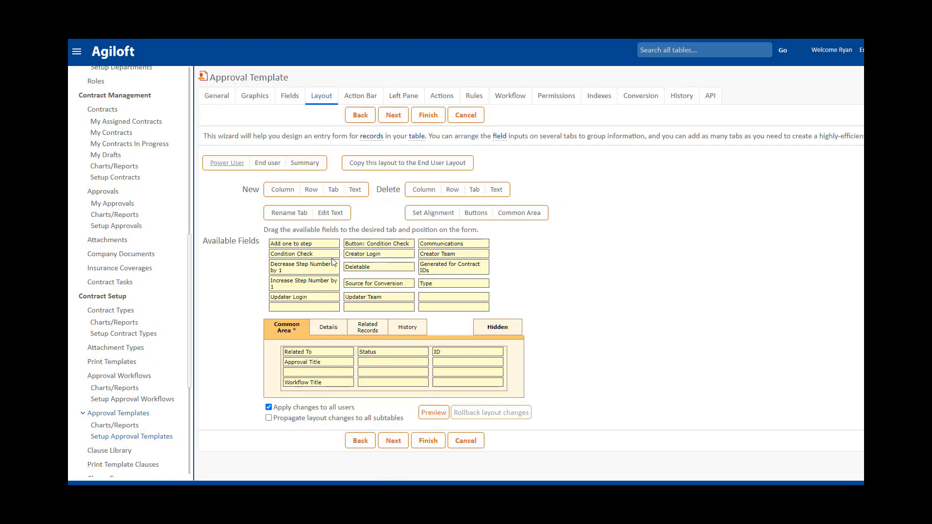
{"action": "left_click", "coordinate": [330, 333]}
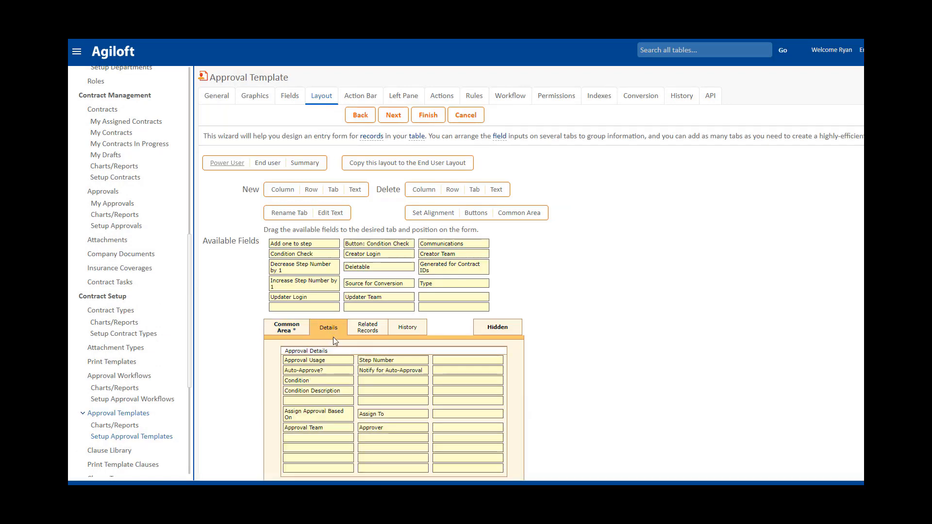
{"action": "left_click", "coordinate": [342, 402]}
{"action": "left_click_drag", "start_coordinate": [377, 248], "coordinate": [293, 406]}
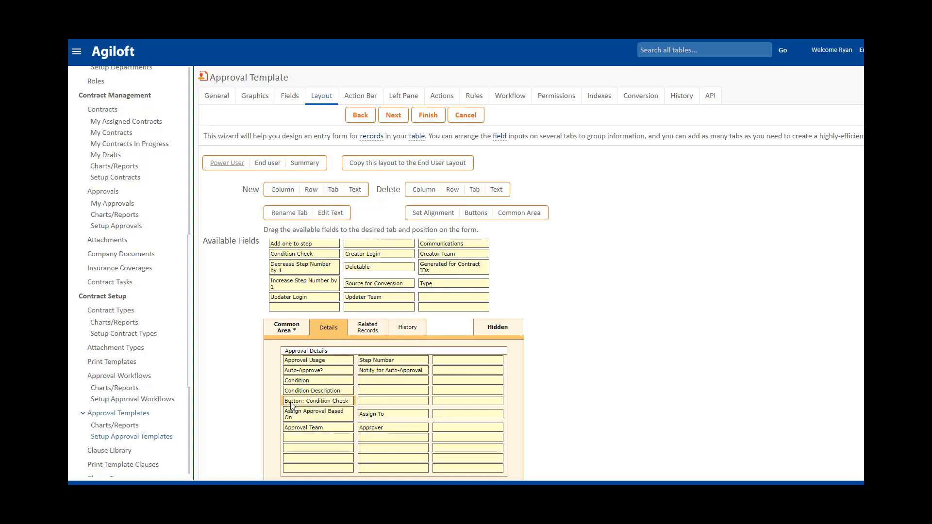
{"action": "left_click_drag", "start_coordinate": [323, 255], "coordinate": [387, 405]}
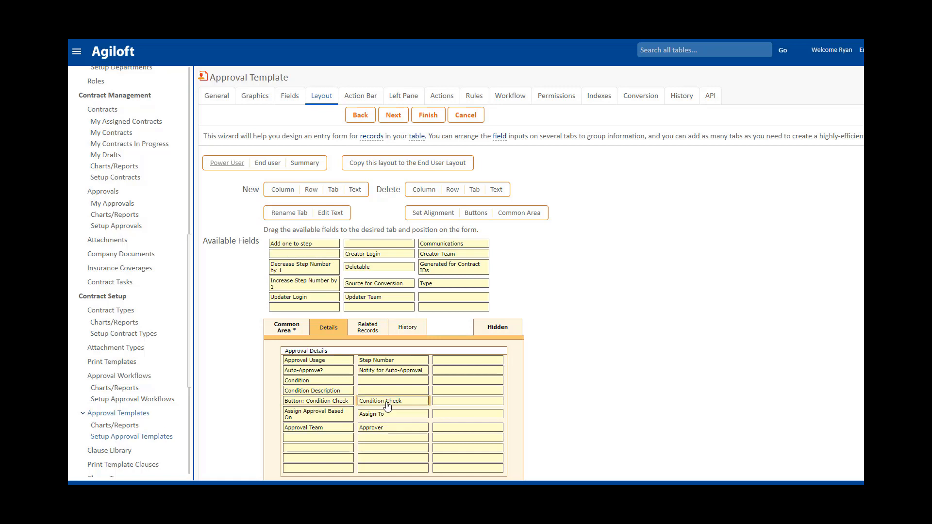
Step: Move Latest Contract ID from the History layout to the Details layout, in the same row as Condition Check
{"action": "left_click", "coordinate": [403, 331]}
{"action": "scroll", "coordinate": [322, 414], "scroll_direction": "down", "scroll_amount": 1}
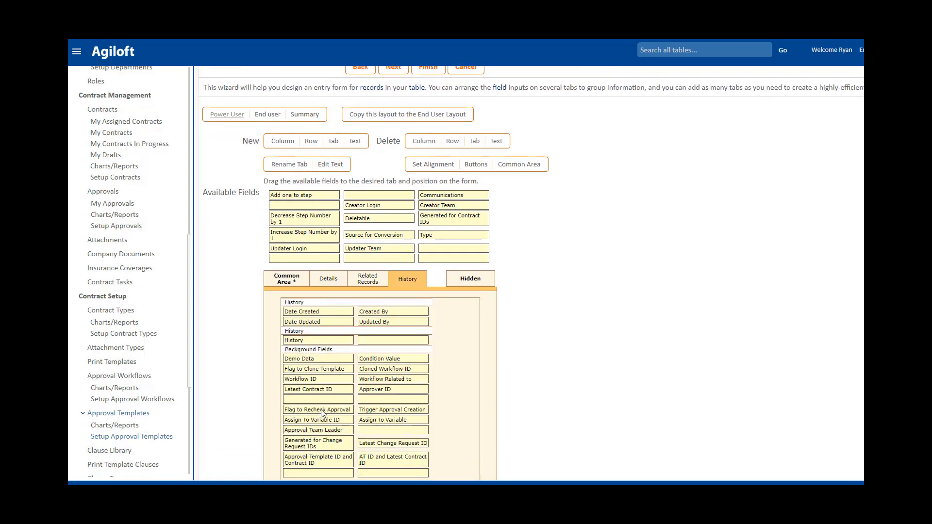
{"action": "left_click", "coordinate": [328, 280]}
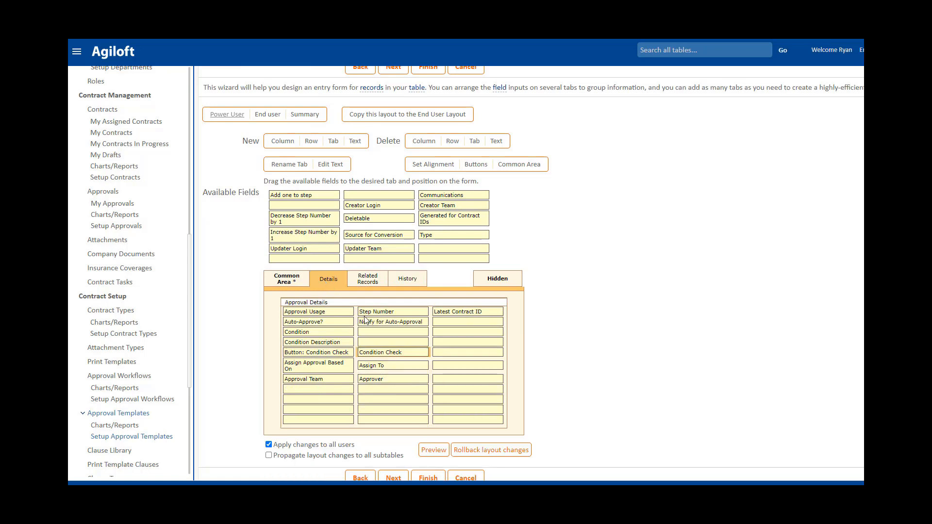
{"action": "left_click_drag", "start_coordinate": [479, 313], "coordinate": [477, 354]}
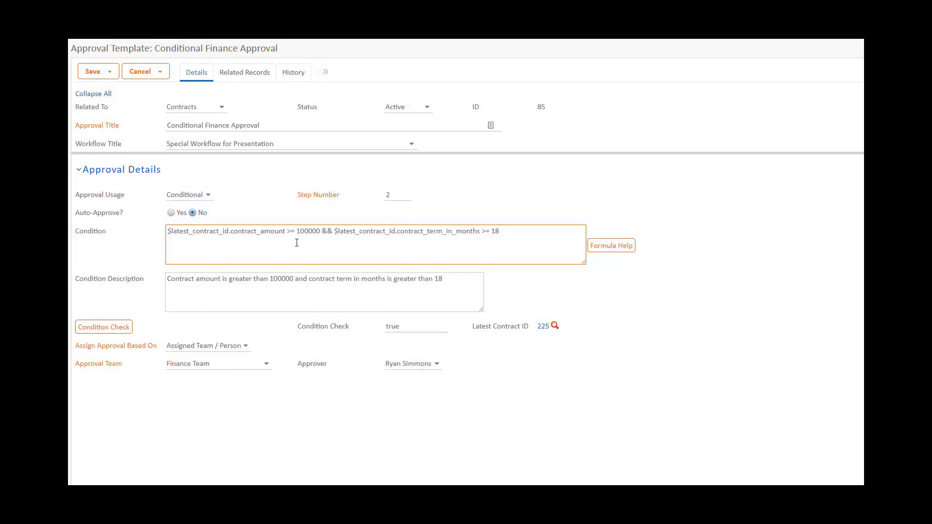
Step: Raise the contract amount threshold in the Conditional Finance Approval condition to 1000000 and run the Condition Check
{"action": "left_click", "coordinate": [301, 231]}
{"action": "type", "text": "0"}
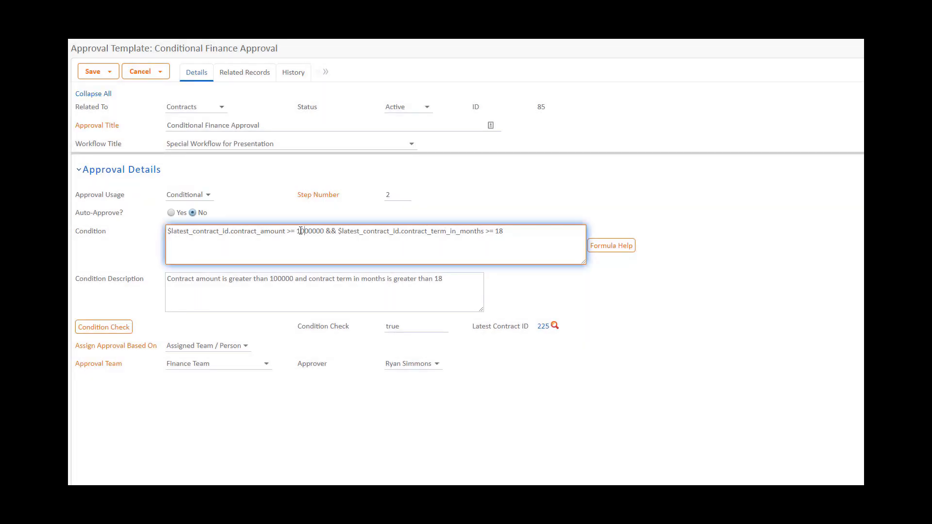
{"action": "left_click", "coordinate": [115, 326]}
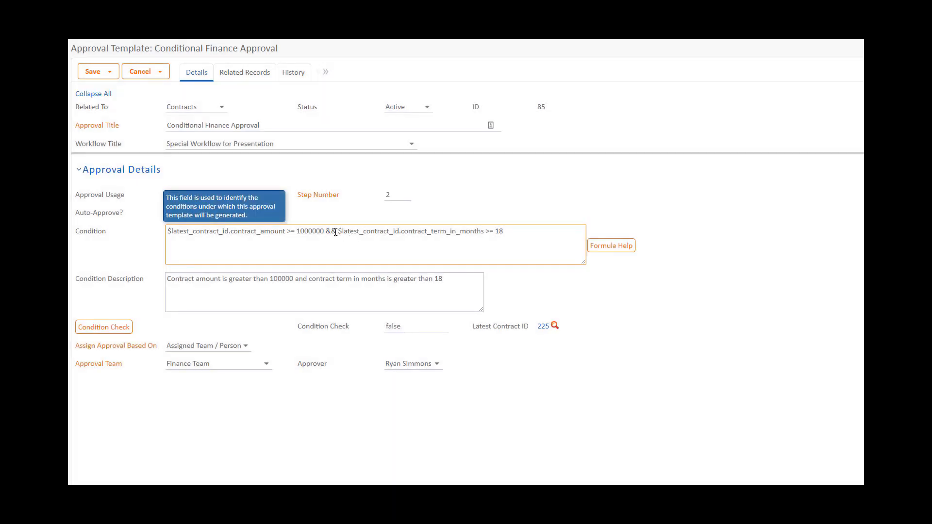
Step: Replace the && operator in the condition with || and rerun the Condition Check
{"action": "double_click", "coordinate": [333, 231]}
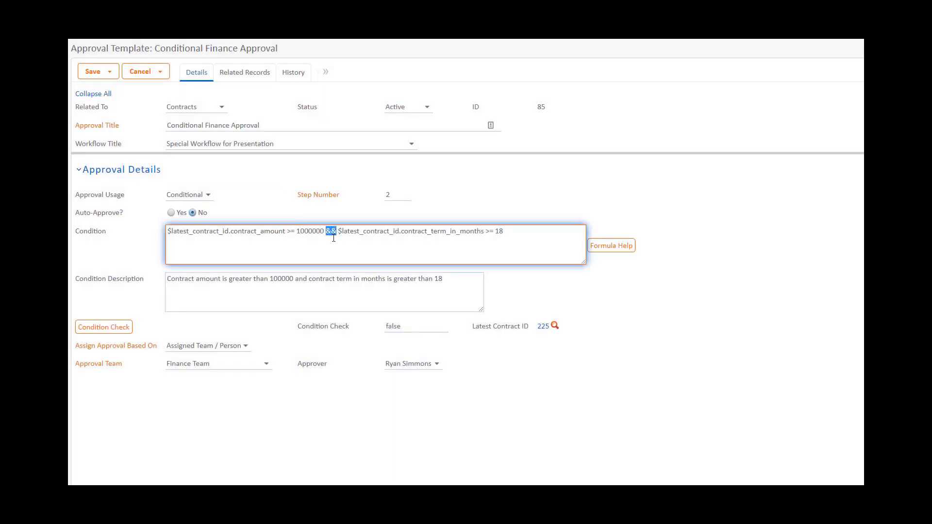
{"action": "type", "text": "||"}
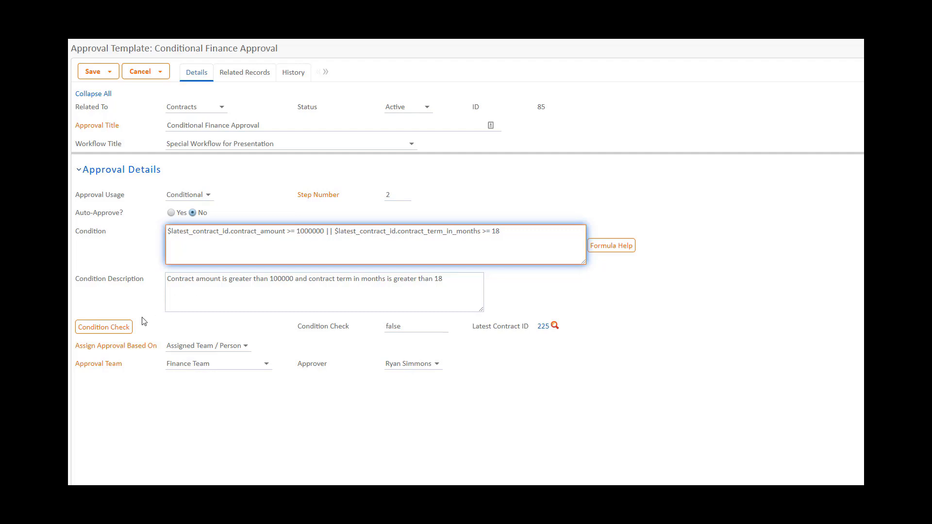
{"action": "left_click", "coordinate": [127, 322]}
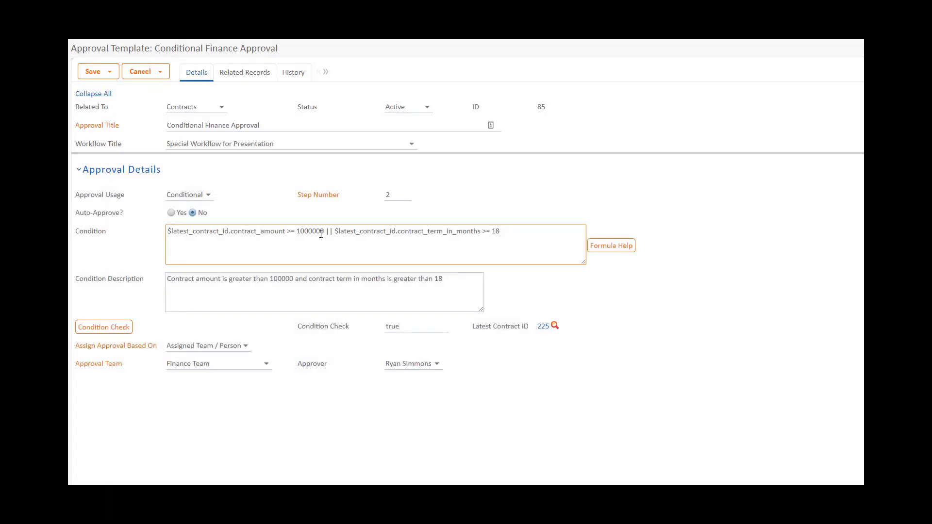
Step: Discard the unsaved test edits to the Conditional Finance Approval template
{"action": "mouse_move", "coordinate": [321, 233]}
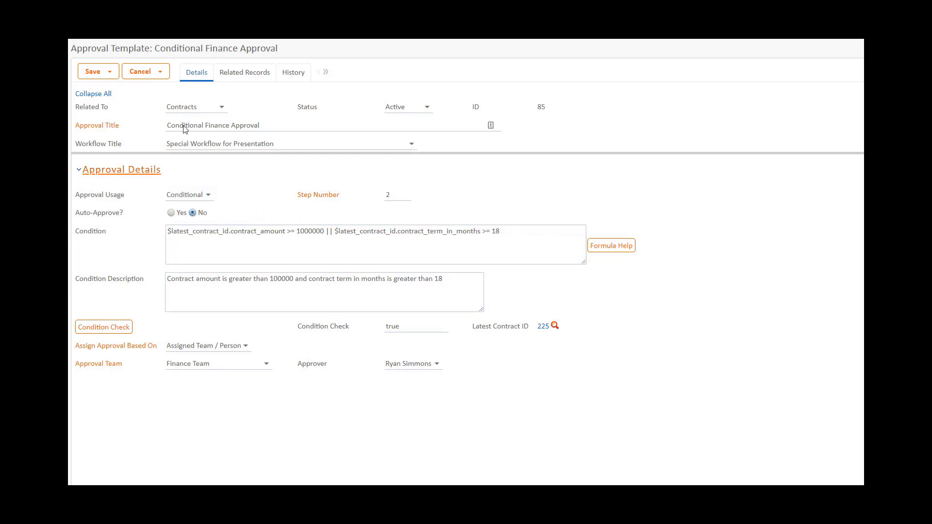
{"action": "left_click", "coordinate": [161, 71]}
{"action": "left_click", "coordinate": [163, 88]}
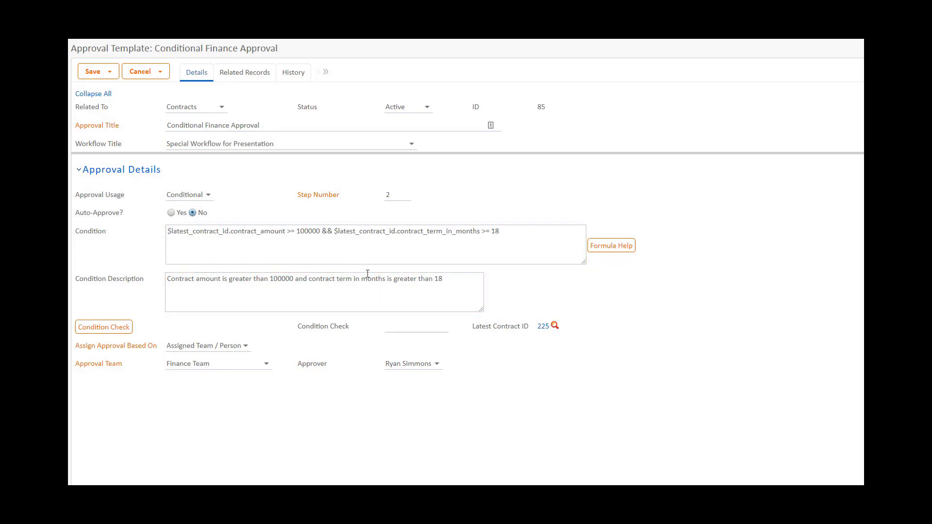
Step: Set the contract amount threshold to 1000000 in both the condition and the condition description of the Conditional Finance Approval template
{"action": "left_click", "coordinate": [318, 228]}
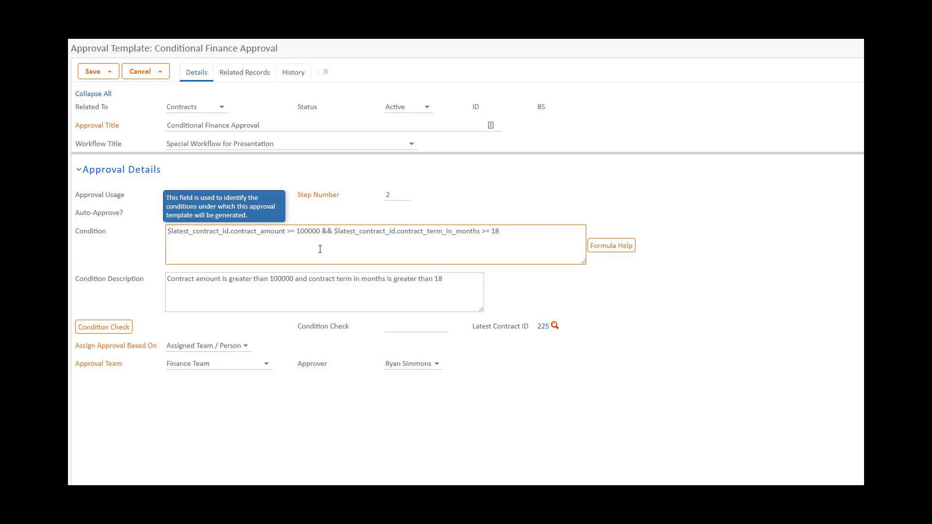
{"action": "left_click", "coordinate": [615, 251]}
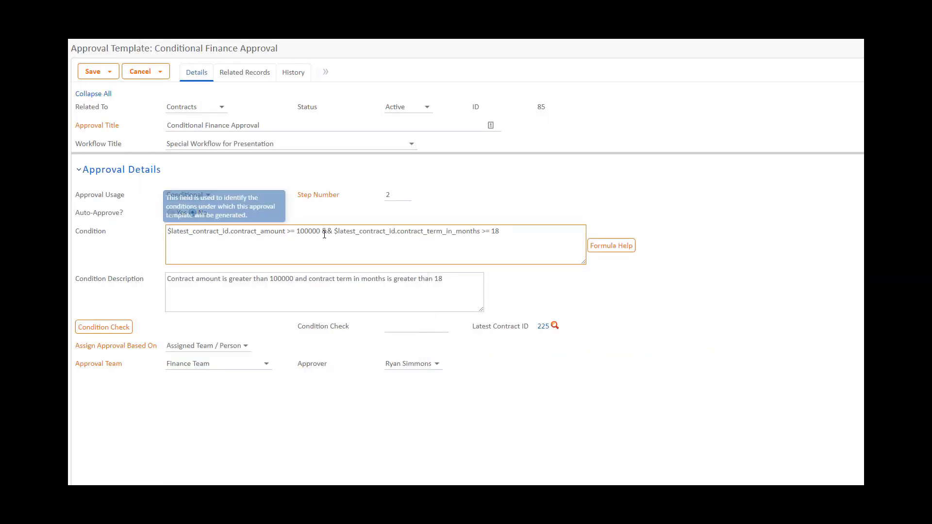
{"action": "left_click", "coordinate": [313, 232]}
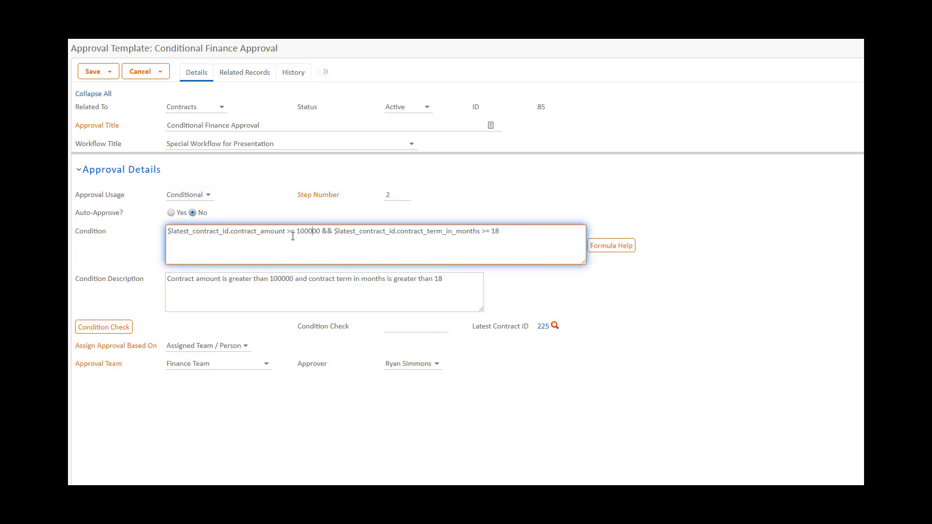
{"action": "type", "text": "0"}
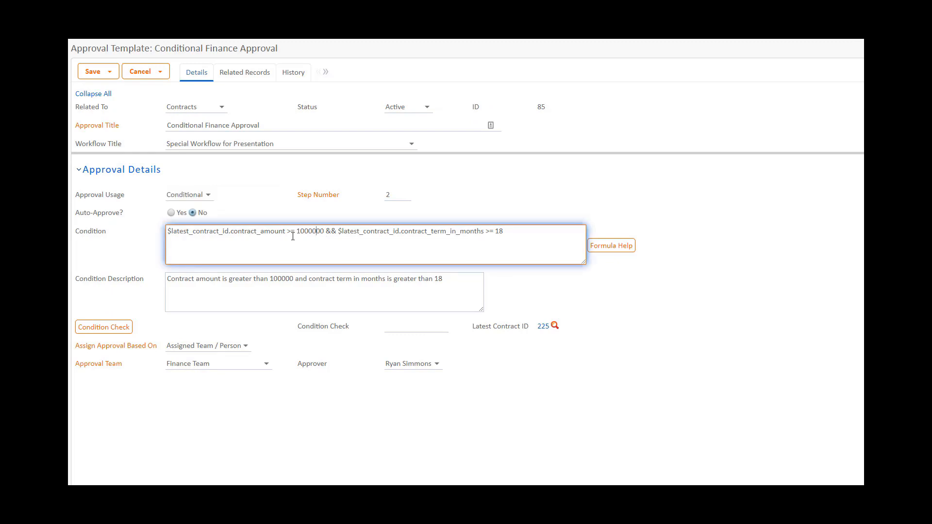
{"action": "left_click", "coordinate": [280, 282]}
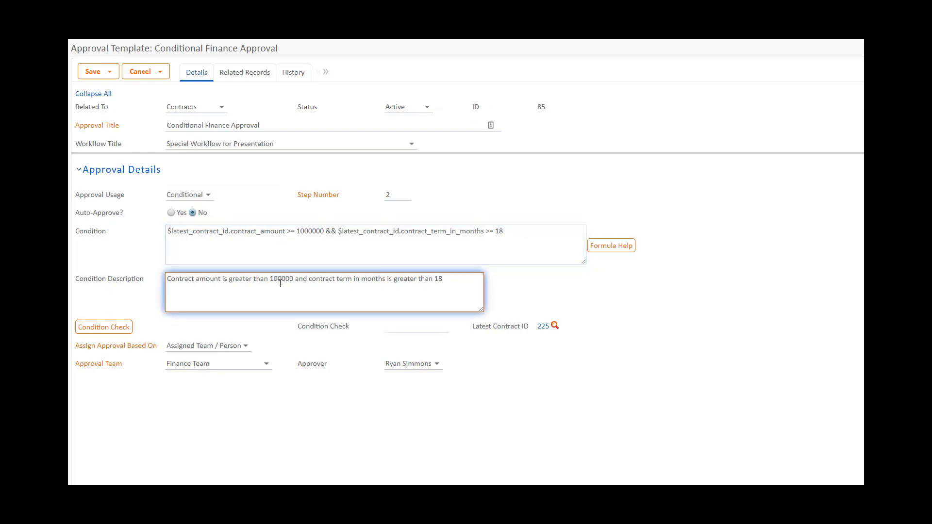
{"action": "type", "text": "0"}
Step: Run the Condition Check and compare its outcome with the contract amount on the linked Test contract
{"action": "left_click", "coordinate": [112, 329]}
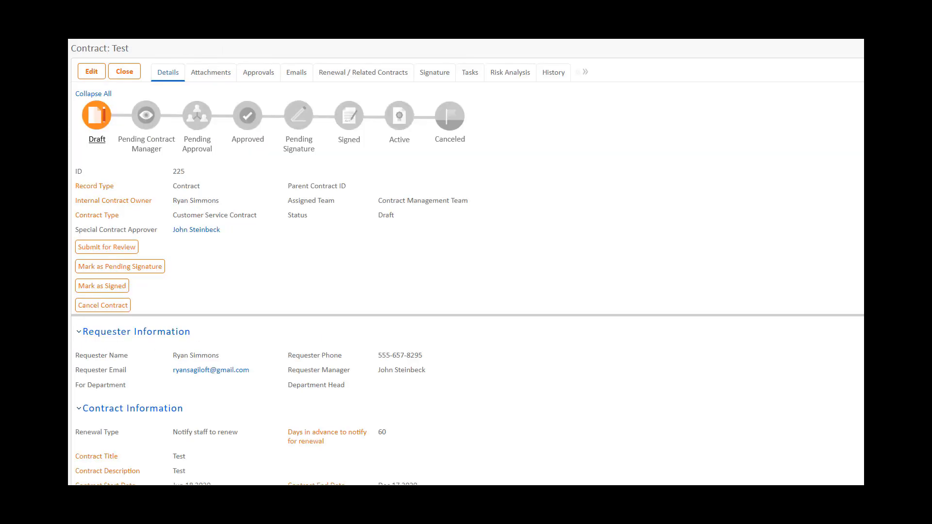
{"action": "scroll", "coordinate": [439, 268], "scroll_direction": "down", "scroll_amount": 3}
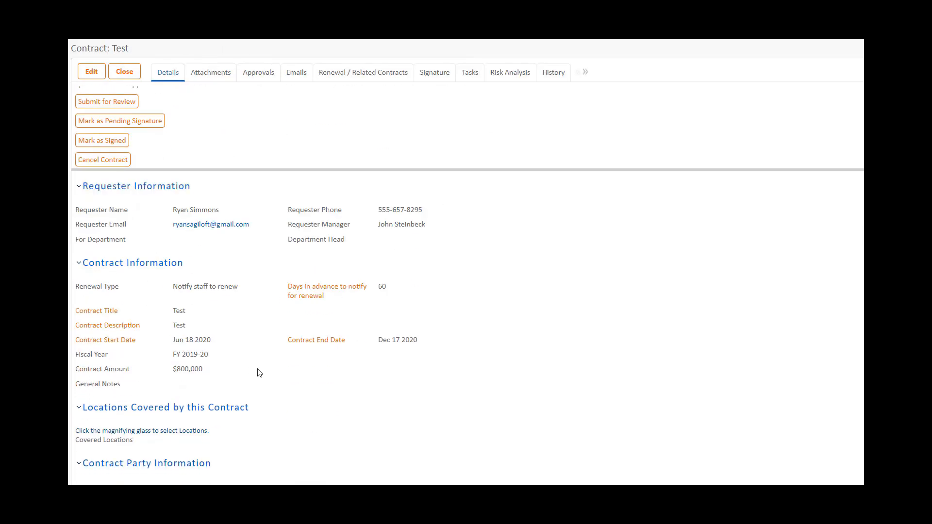
{"action": "left_click_drag", "start_coordinate": [208, 370], "coordinate": [177, 370]}
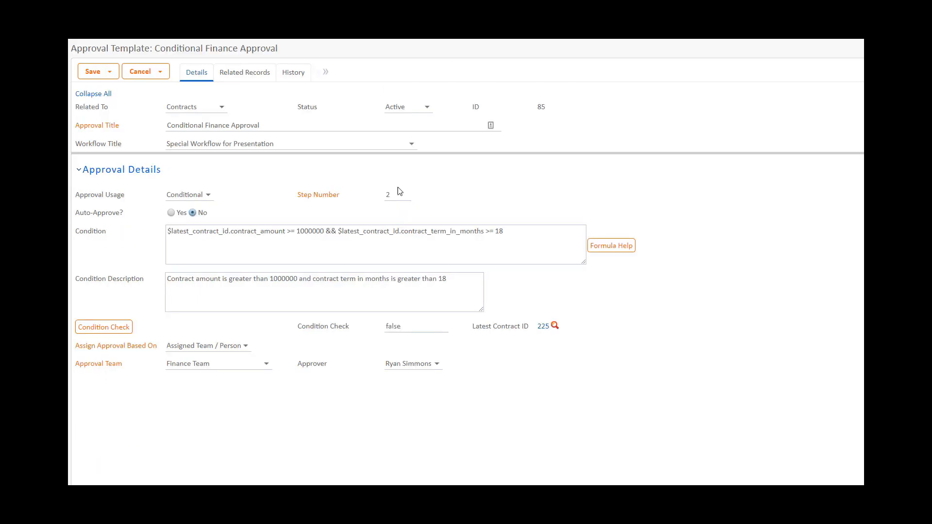
Step: Change the condition's && operator to || and run the Condition Check again
{"action": "left_click", "coordinate": [341, 235]}
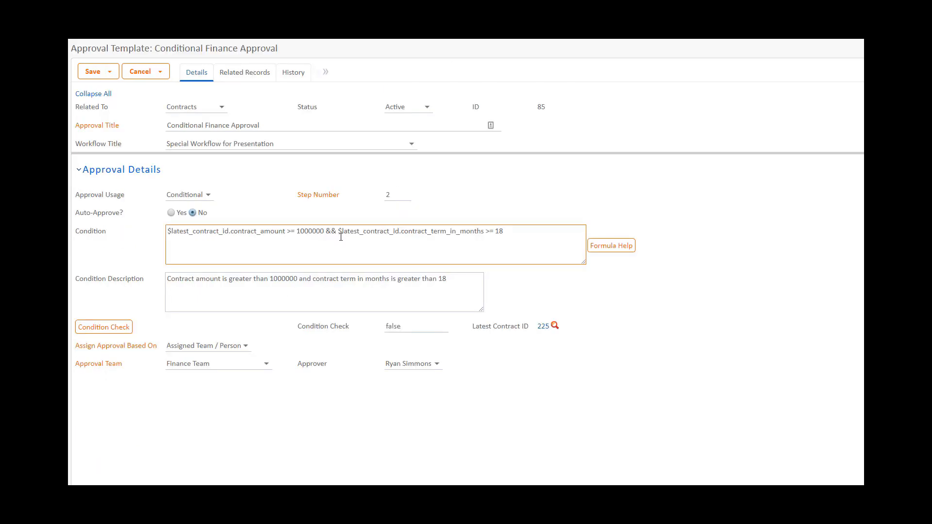
{"action": "left_click_drag", "start_coordinate": [336, 232], "coordinate": [327, 233]}
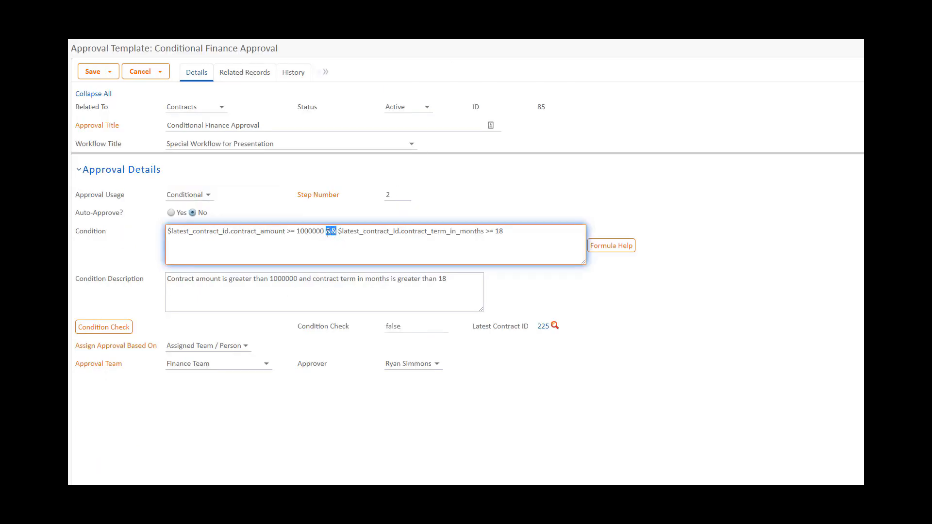
{"action": "type", "text": "||"}
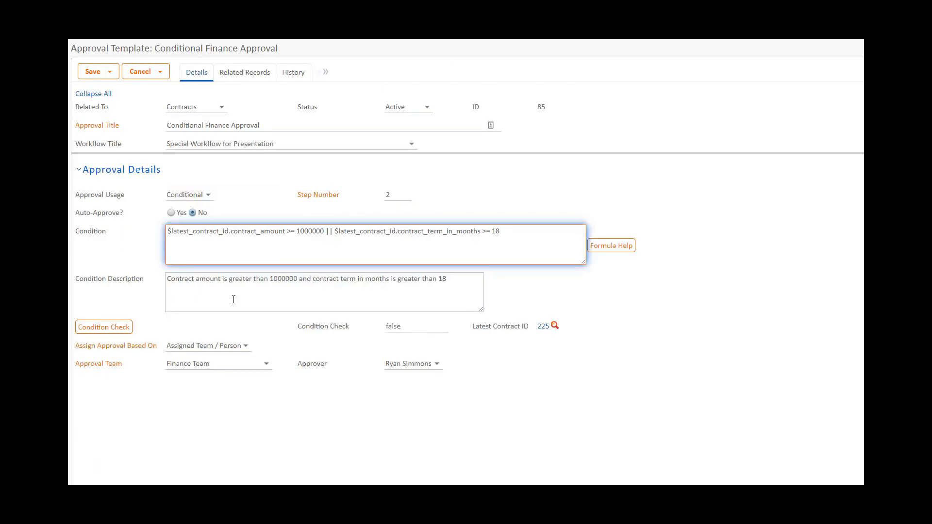
{"action": "left_click", "coordinate": [103, 327]}
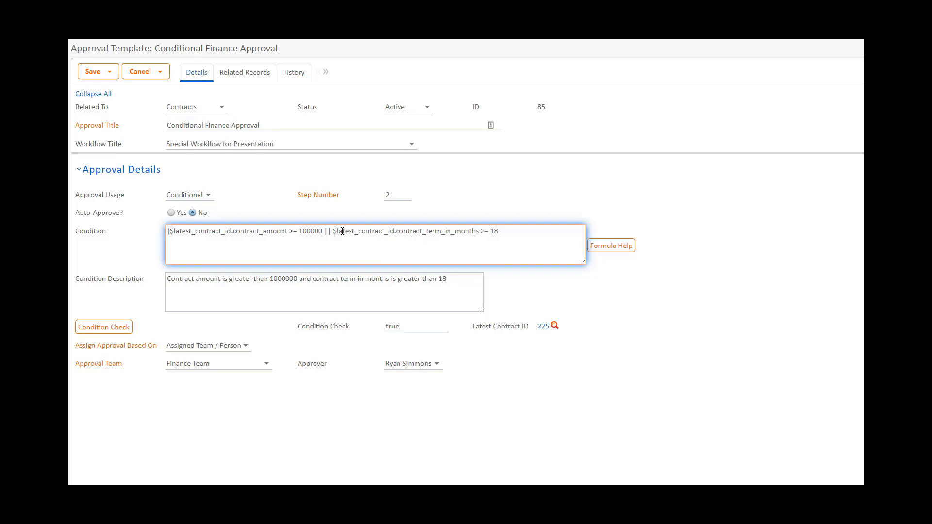
Step: Insert the $latest_contract_id.renewal_type variable into the condition from the formula wizard's Latest Contract ID related fields
{"action": "left_click", "coordinate": [625, 249]}
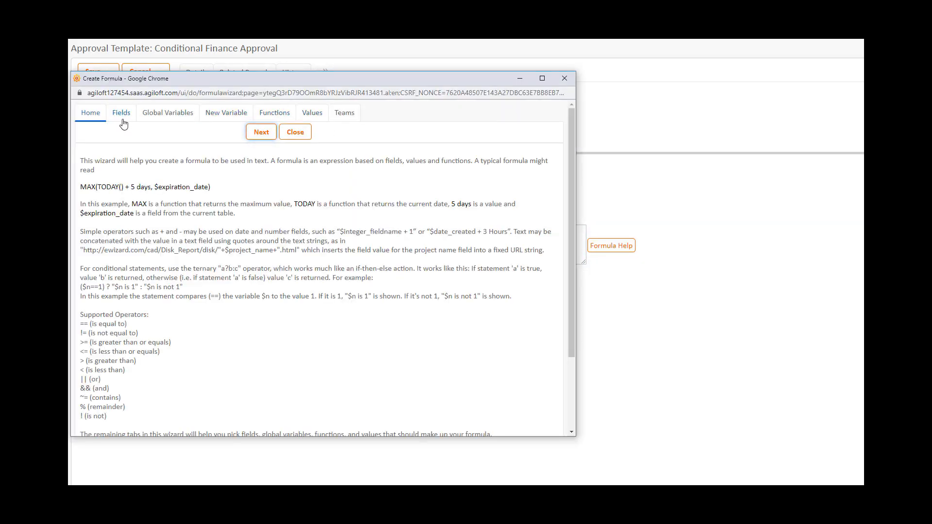
{"action": "left_click", "coordinate": [123, 116]}
{"action": "left_click", "coordinate": [156, 204]}
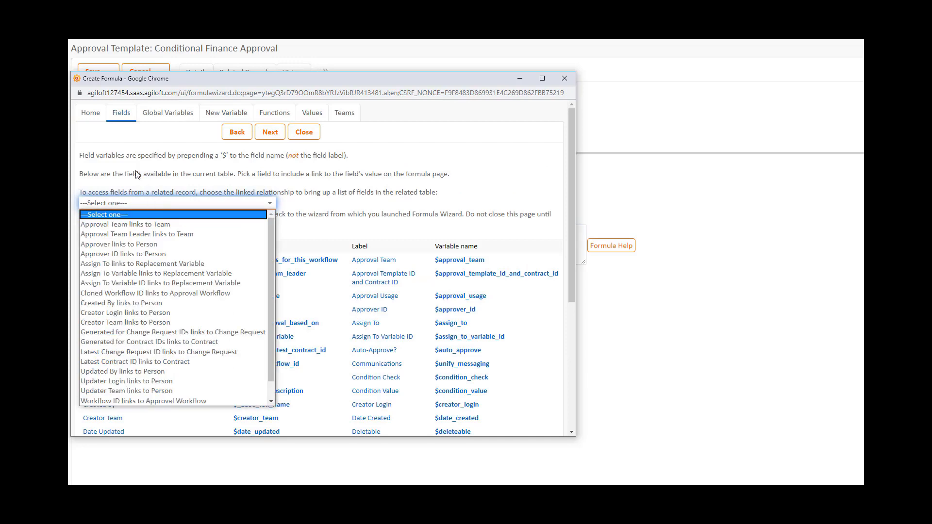
{"action": "key", "text": "l"}
{"action": "key", "text": "l"}
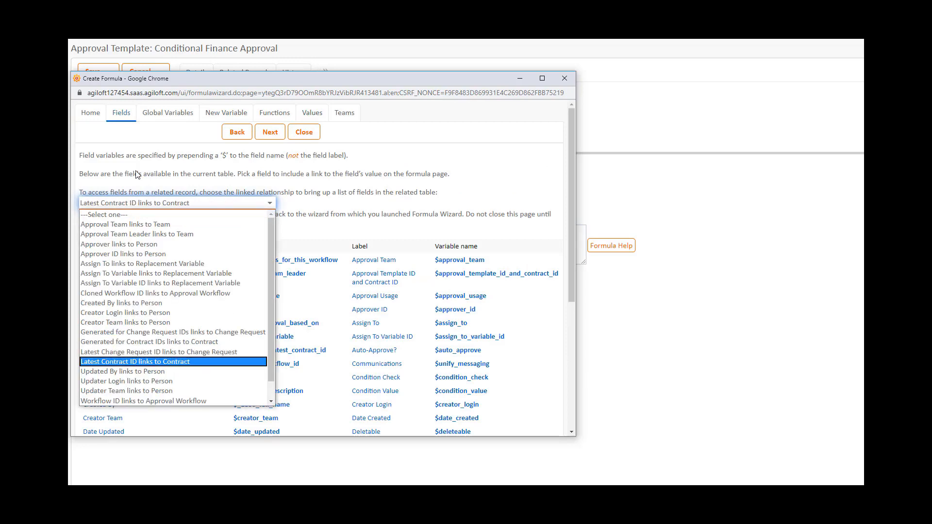
{"action": "key", "text": "Return"}
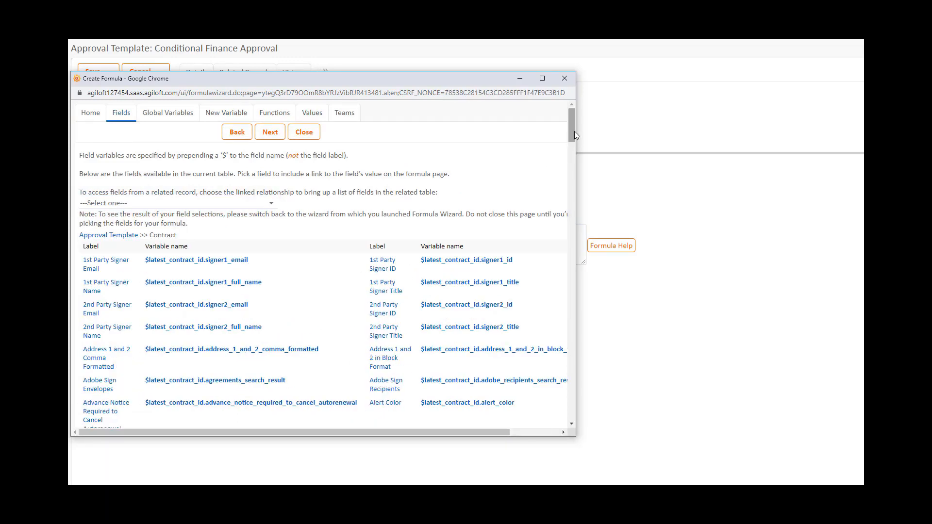
{"action": "left_click_drag", "start_coordinate": [575, 131], "coordinate": [573, 357]}
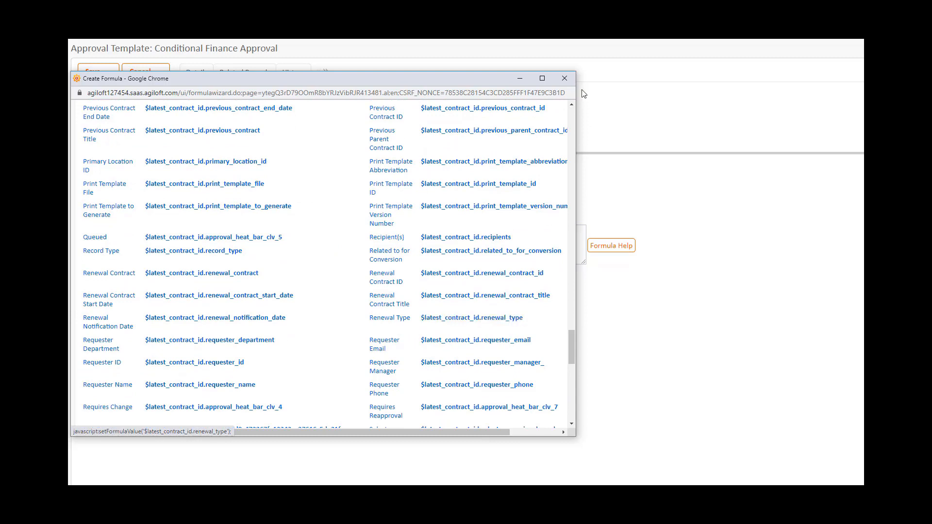
{"action": "left_click", "coordinate": [564, 79]}
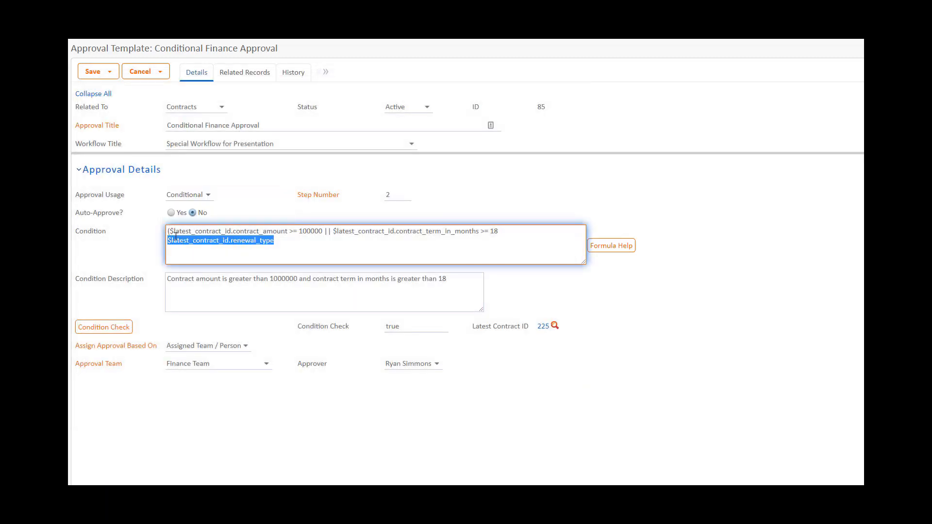
Step: Edit the condition to group the amount test || renewal_type =="Evergreen" in parentheses, joined by && to the term test, and run the Condition Check
{"action": "left_click_drag", "start_coordinate": [265, 239], "coordinate": [333, 233]}
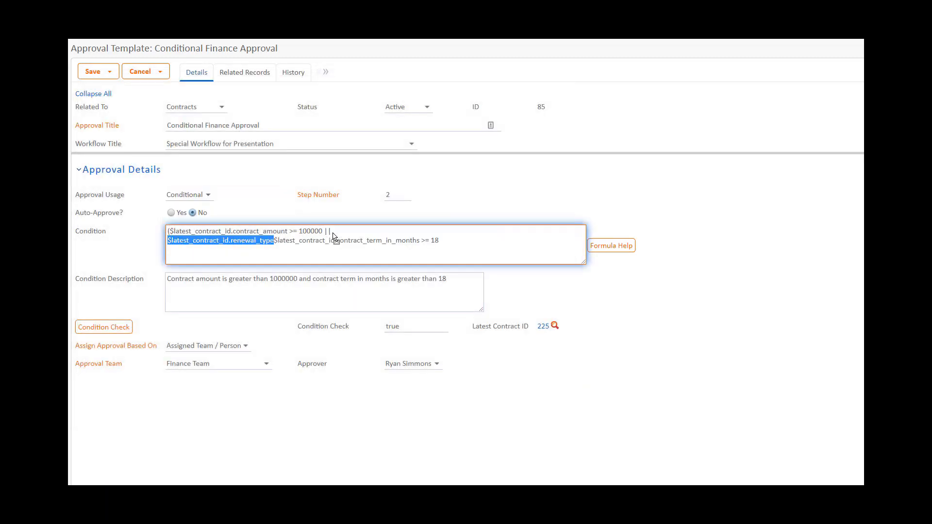
{"action": "left_click", "coordinate": [275, 240]}
{"action": "type", "text": "=="}
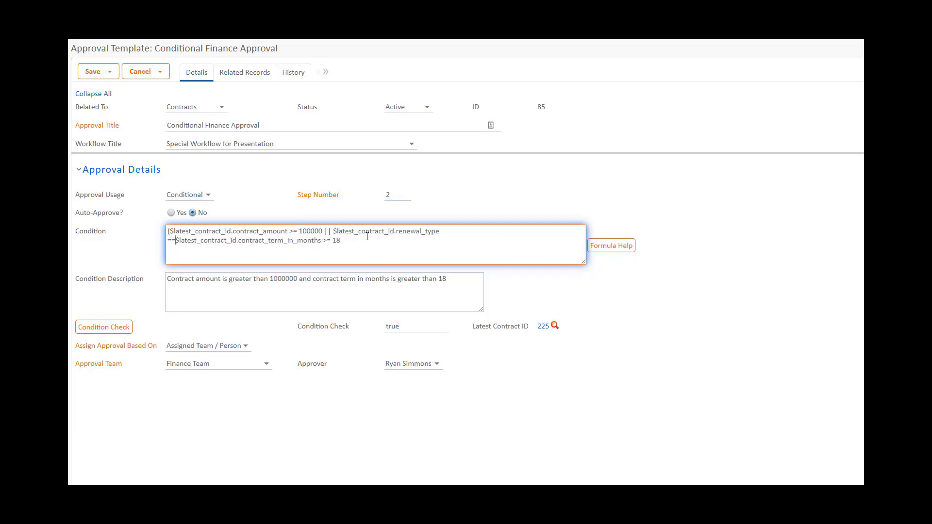
{"action": "type", "text": "\"Everg"}
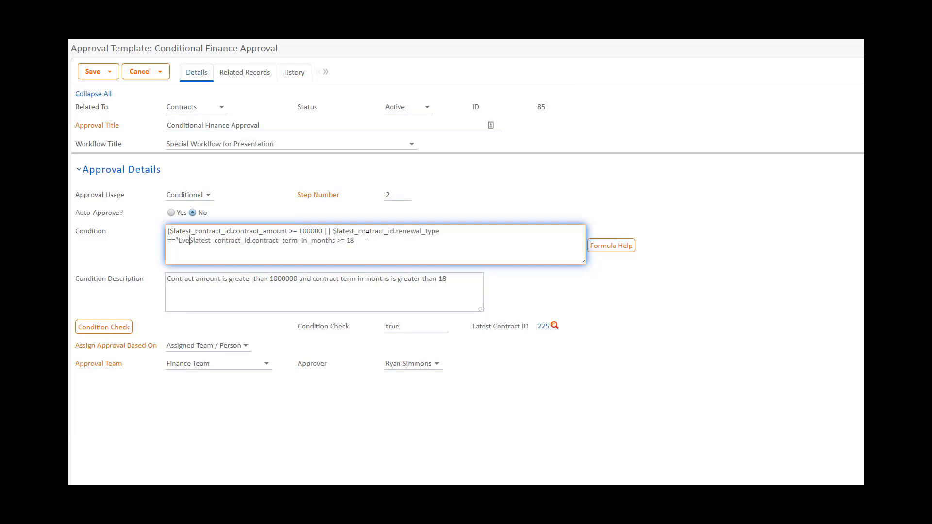
{"action": "type", "text": "reen\""}
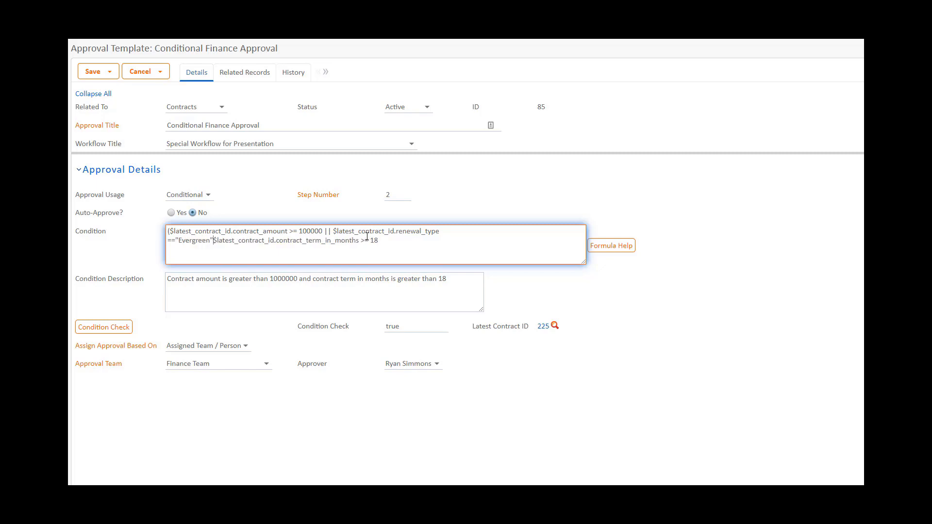
{"action": "type", "text": ")"}
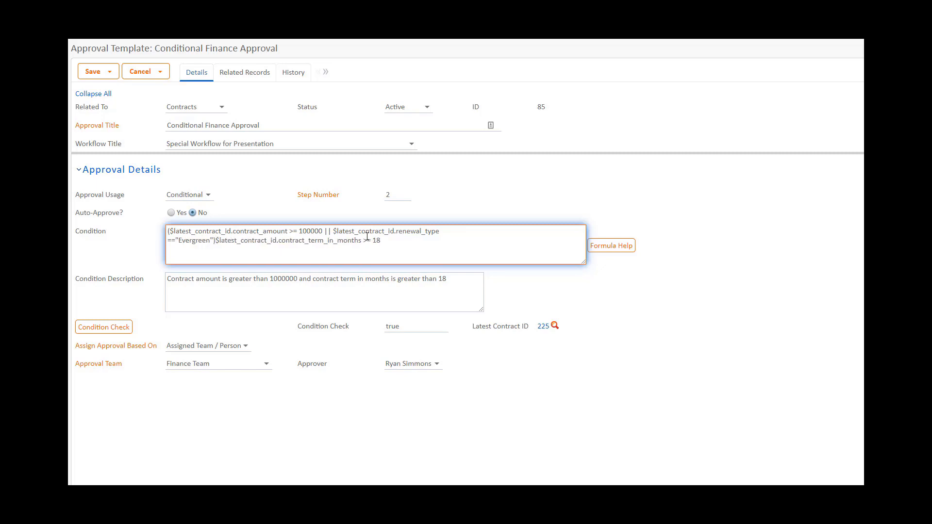
{"action": "type", "text": " &&"}
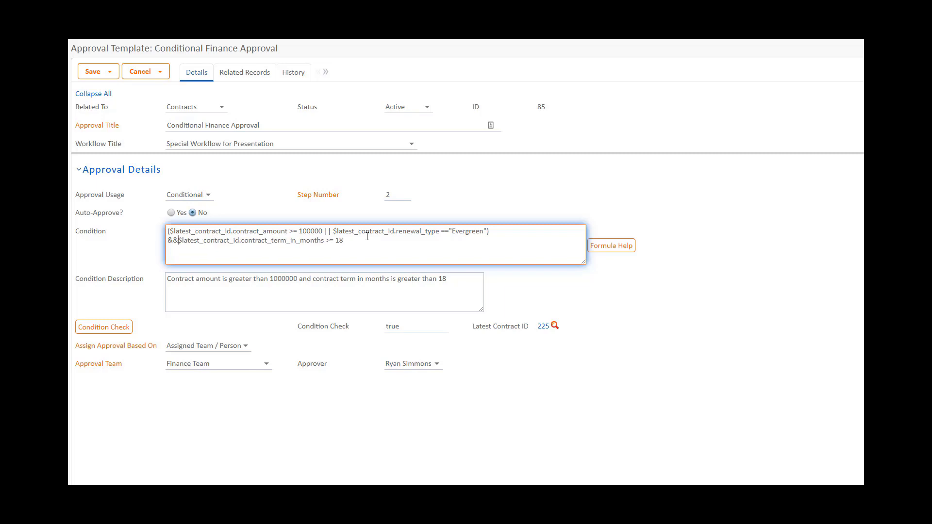
{"action": "left_click", "coordinate": [756, 303]}
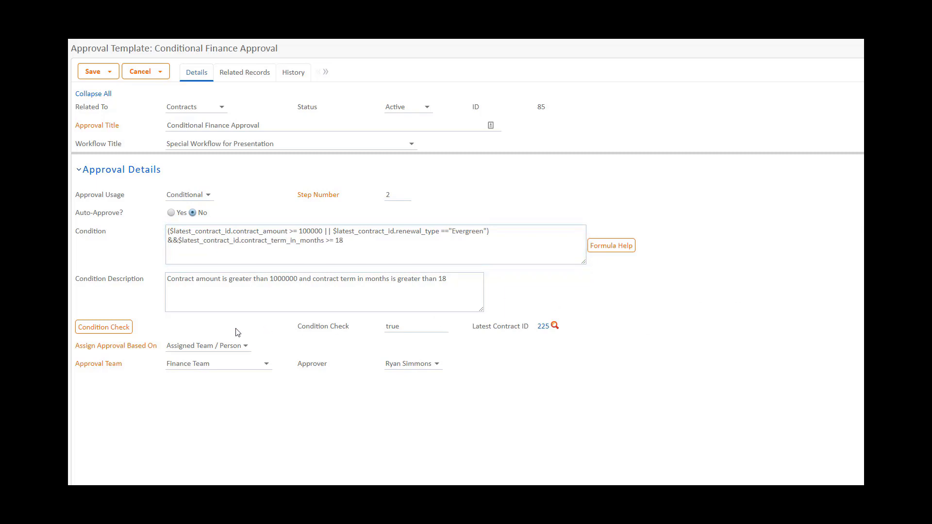
{"action": "left_click", "coordinate": [128, 328]}
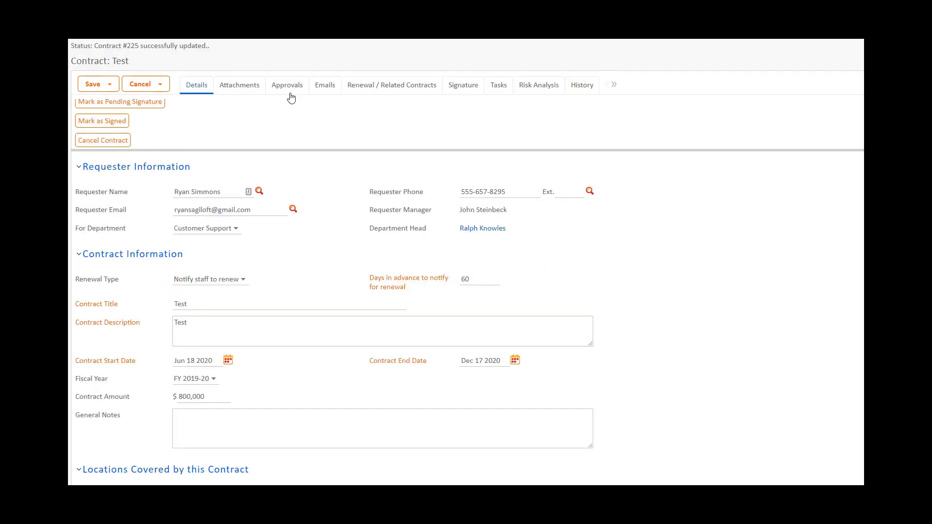
Step: Save the Test contract with renewal type Evergreen and contract amount 50, and rerun the template's Condition Check
{"action": "left_click", "coordinate": [238, 280]}
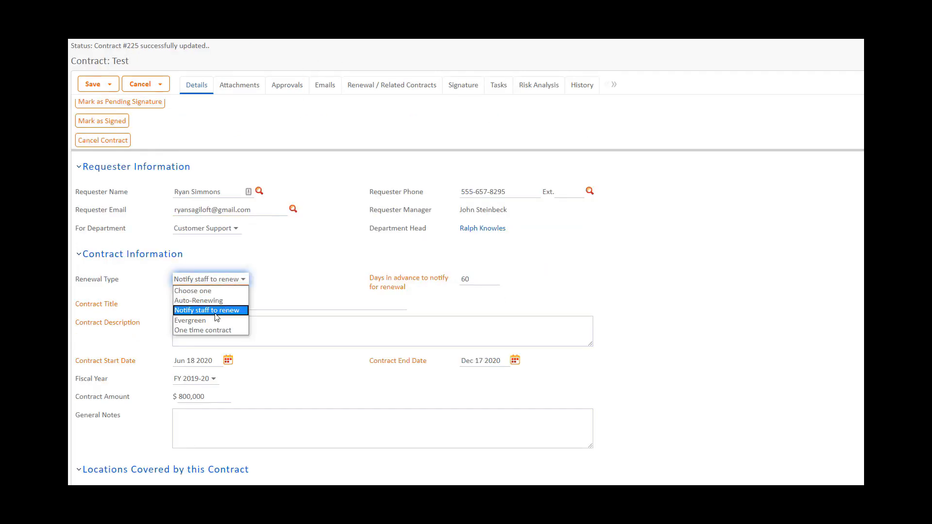
{"action": "left_click", "coordinate": [218, 322]}
{"action": "left_click", "coordinate": [212, 391]}
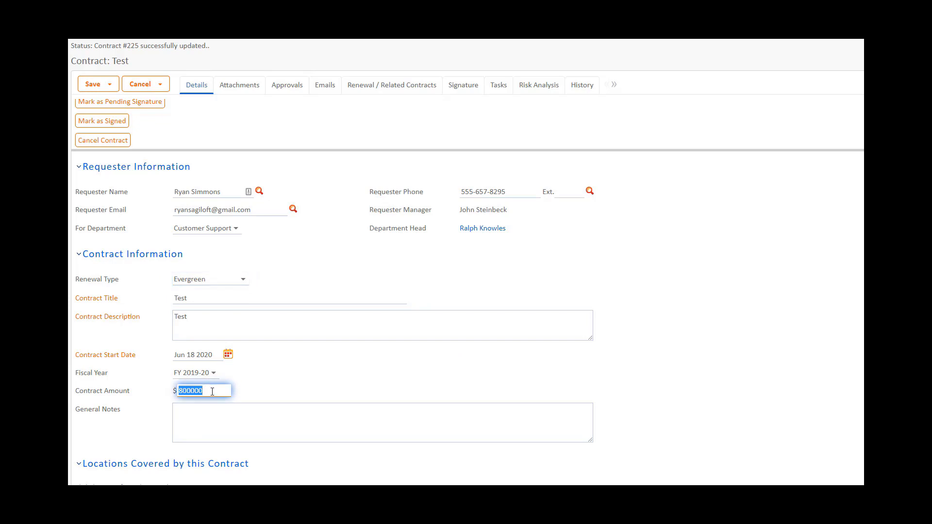
{"action": "type", "text": "50"}
{"action": "left_click", "coordinate": [110, 85]}
{"action": "left_click", "coordinate": [125, 111]}
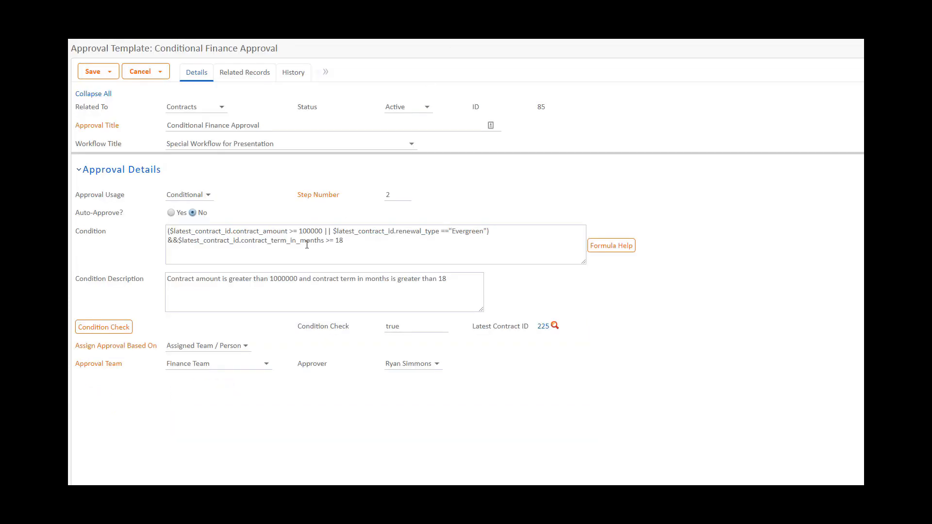
{"action": "left_click", "coordinate": [103, 333]}
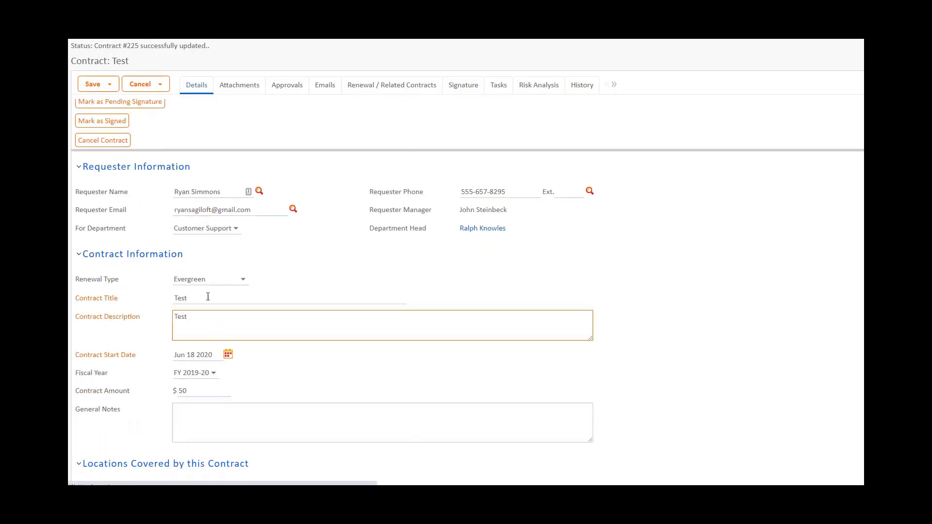
Step: Set the Test contract's renewal type to Notify staff to renew and save the contract
{"action": "left_click", "coordinate": [205, 281]}
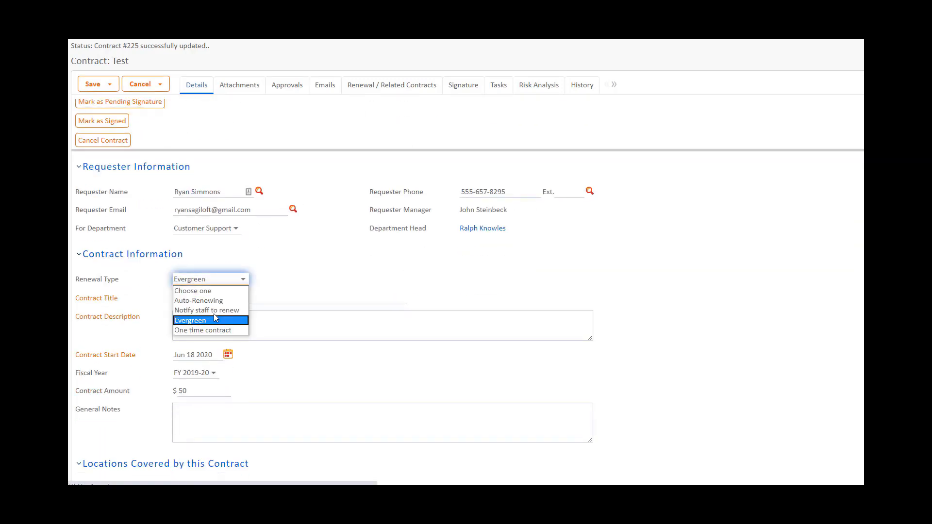
{"action": "left_click", "coordinate": [211, 310]}
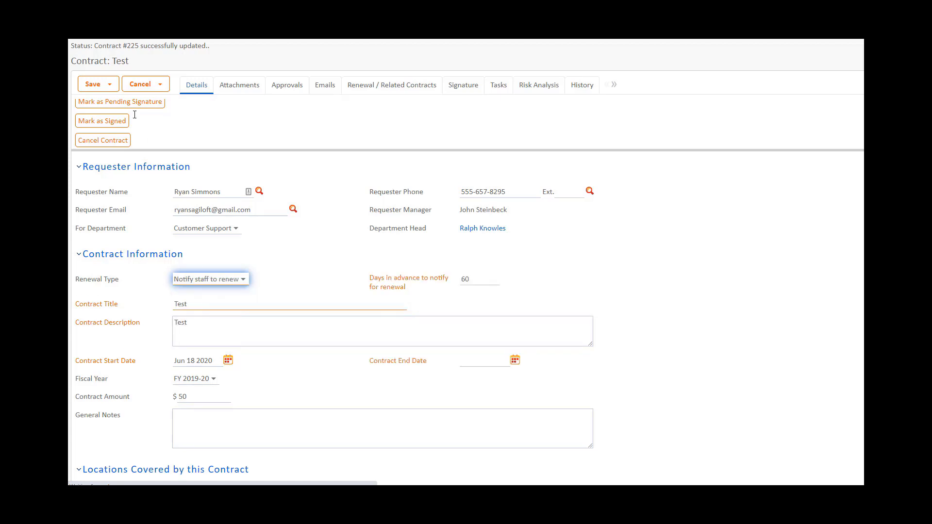
{"action": "left_click", "coordinate": [111, 86]}
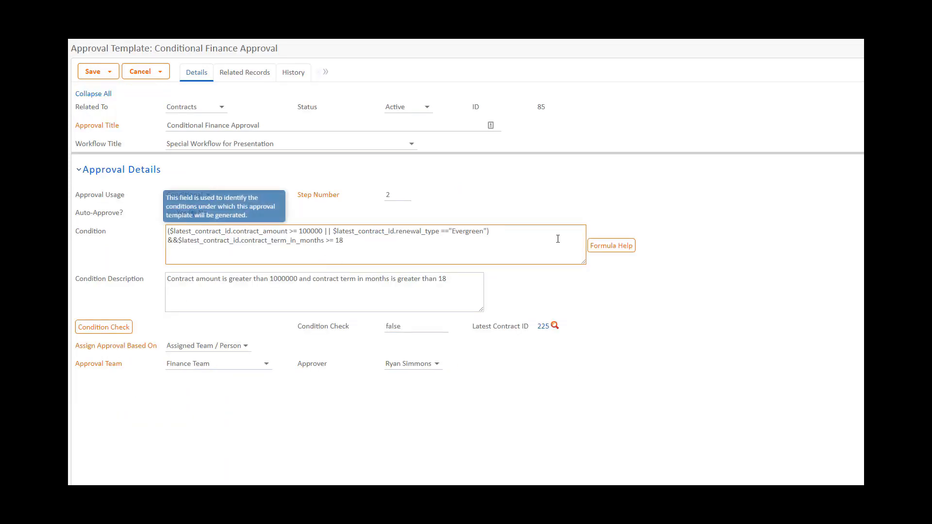
Step: Open the condition's formula help and examine the supported operators, especially ! (is not)
{"action": "left_click", "coordinate": [613, 254]}
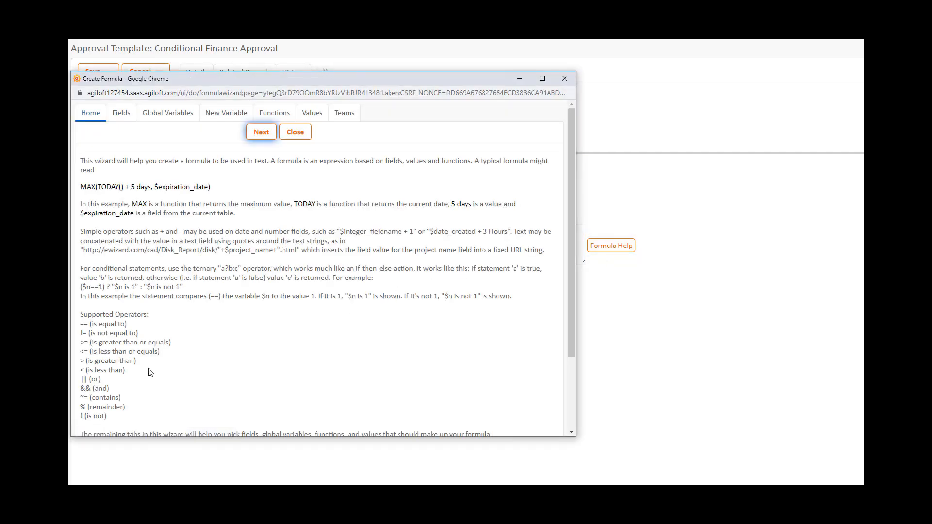
{"action": "scroll", "coordinate": [150, 391], "scroll_direction": "down", "scroll_amount": 1}
{"action": "left_click_drag", "start_coordinate": [107, 369], "coordinate": [82, 371]}
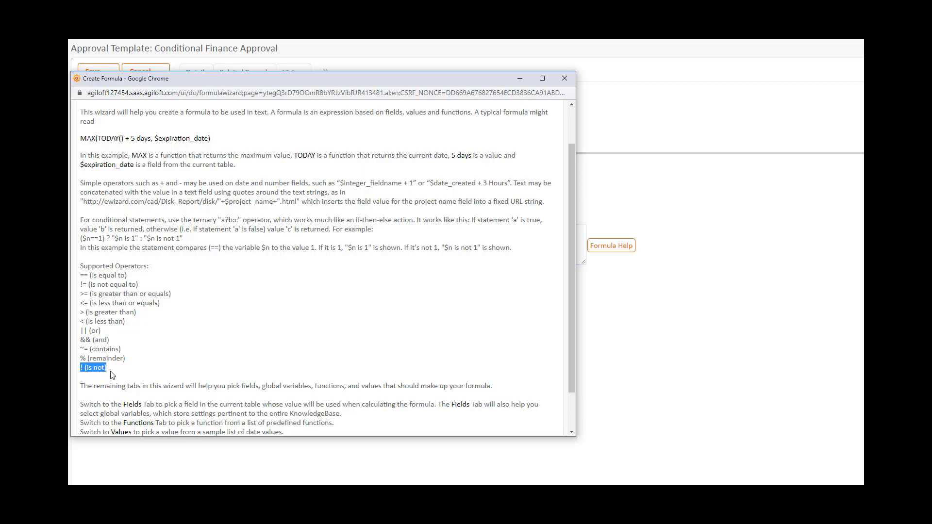
Step: Negate the parenthesized amount and renewal type test by adding ! in front of it, and run the Condition Check
{"action": "left_click", "coordinate": [670, 343]}
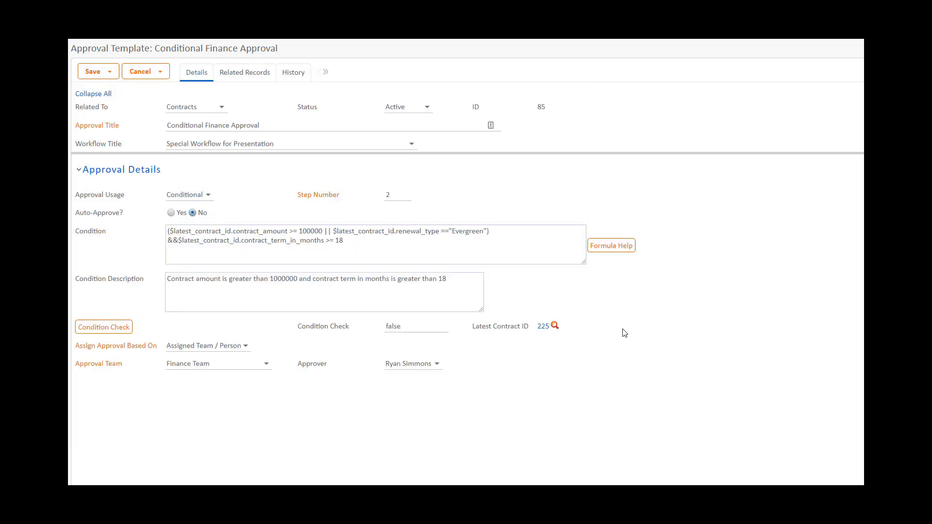
{"action": "left_click", "coordinate": [209, 235]}
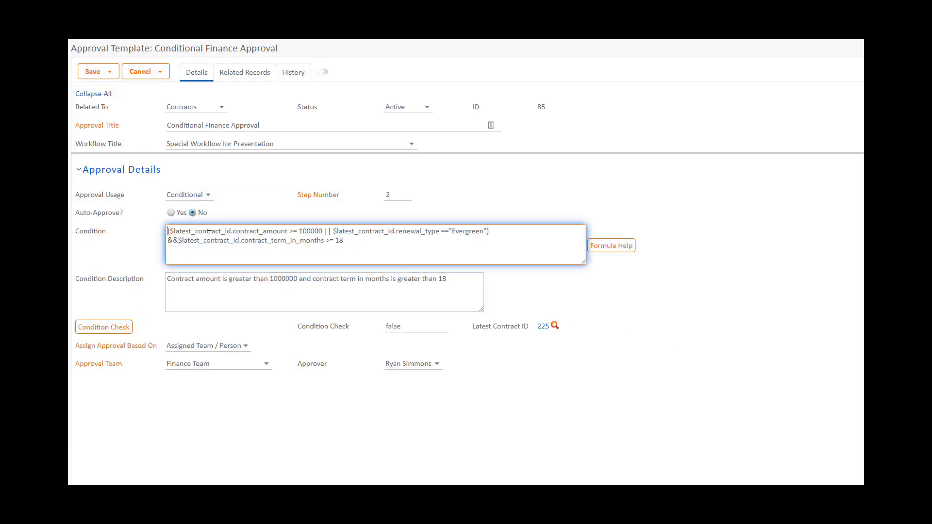
{"action": "type", "text": "!"}
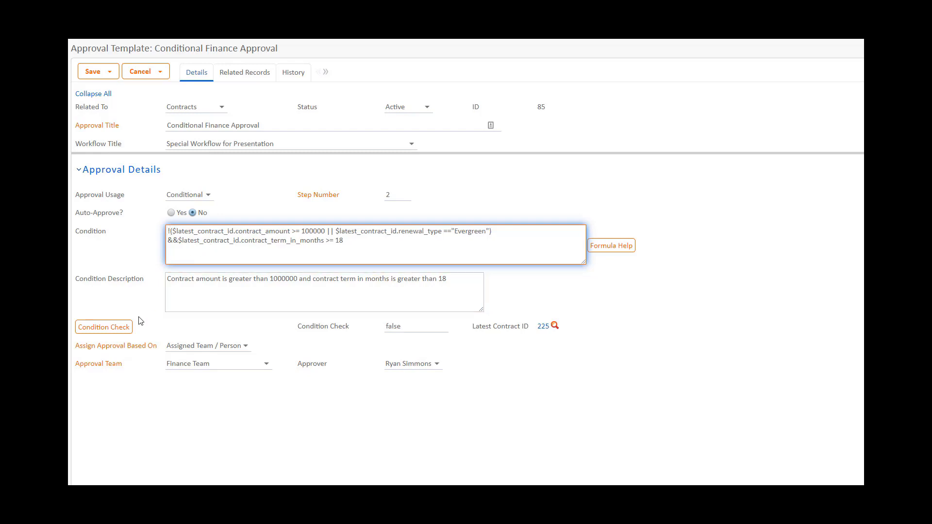
{"action": "left_click", "coordinate": [122, 332]}
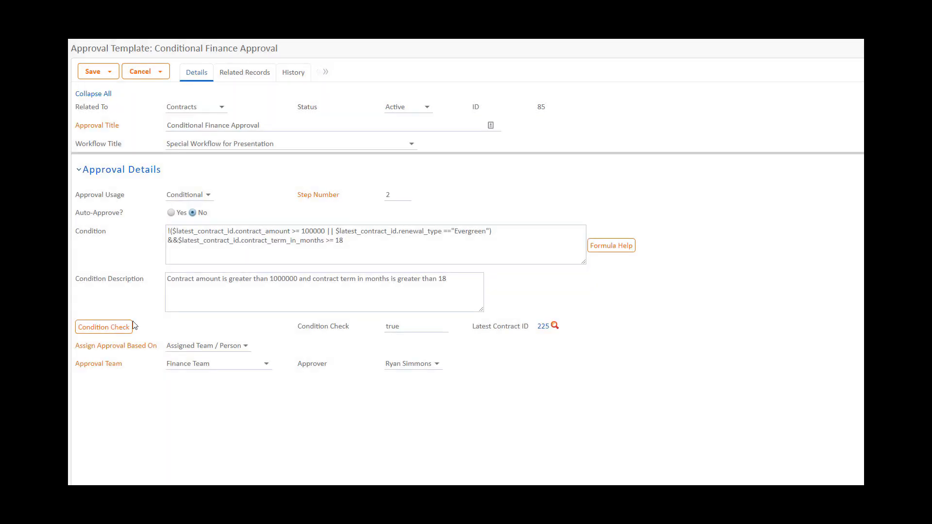
Step: Set the Test contract's renewal type to Evergreen, save the contract, and rerun the template's Condition Check
{"action": "mouse_move", "coordinate": [334, 249]}
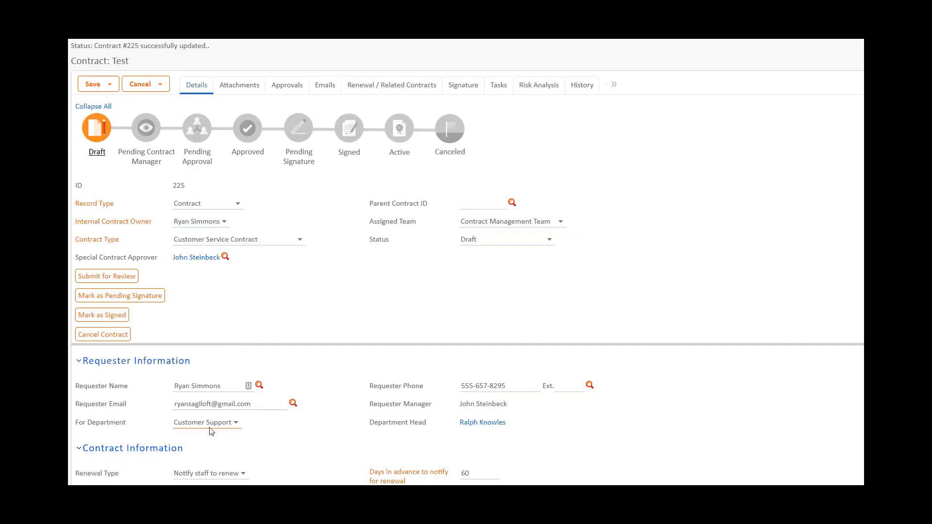
{"action": "left_click", "coordinate": [209, 474]}
{"action": "left_click", "coordinate": [194, 452]}
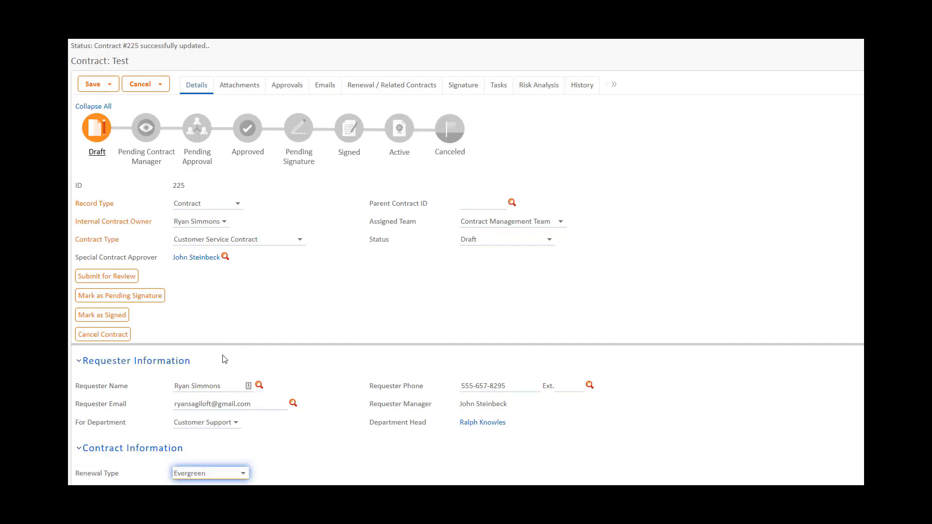
{"action": "left_click", "coordinate": [110, 85]}
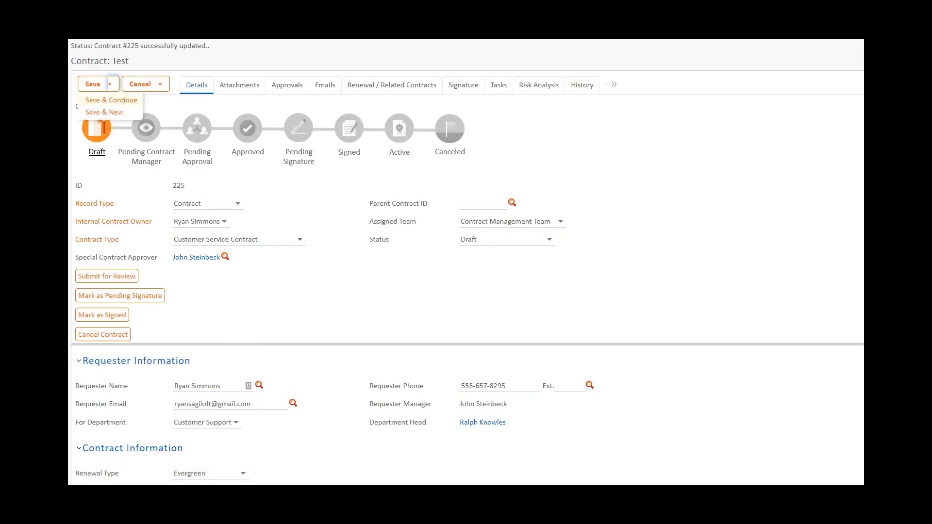
{"action": "left_click", "coordinate": [115, 97]}
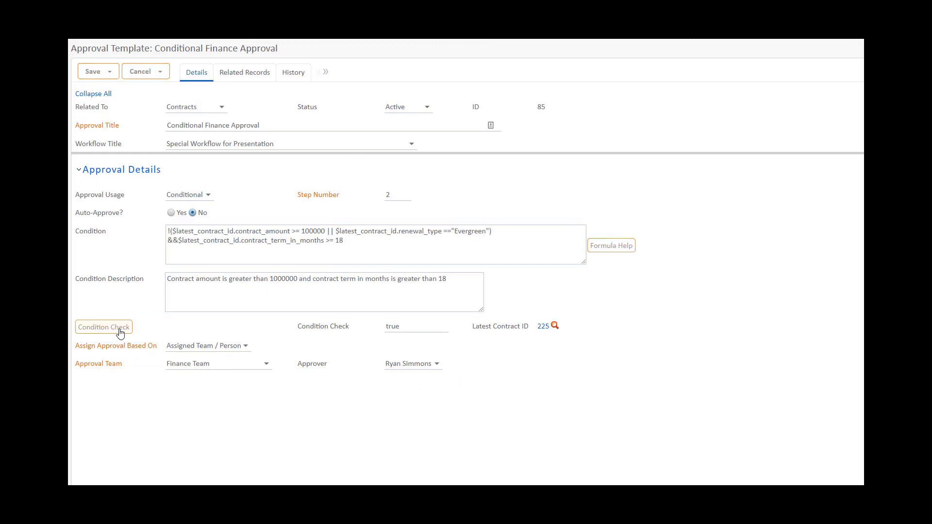
{"action": "left_click", "coordinate": [121, 332]}
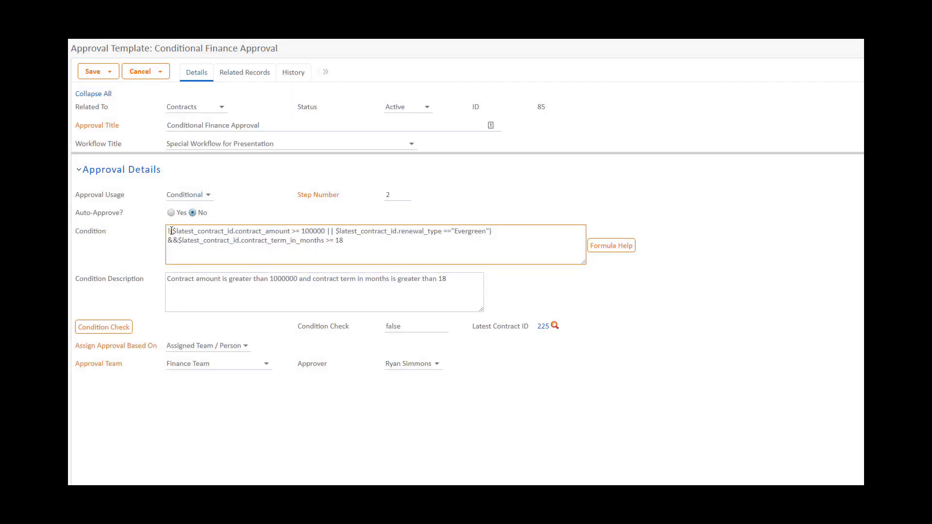
Step: Remove the leading ! from the Conditional Finance Approval condition and rerun the Condition Check
{"action": "left_click", "coordinate": [170, 231]}
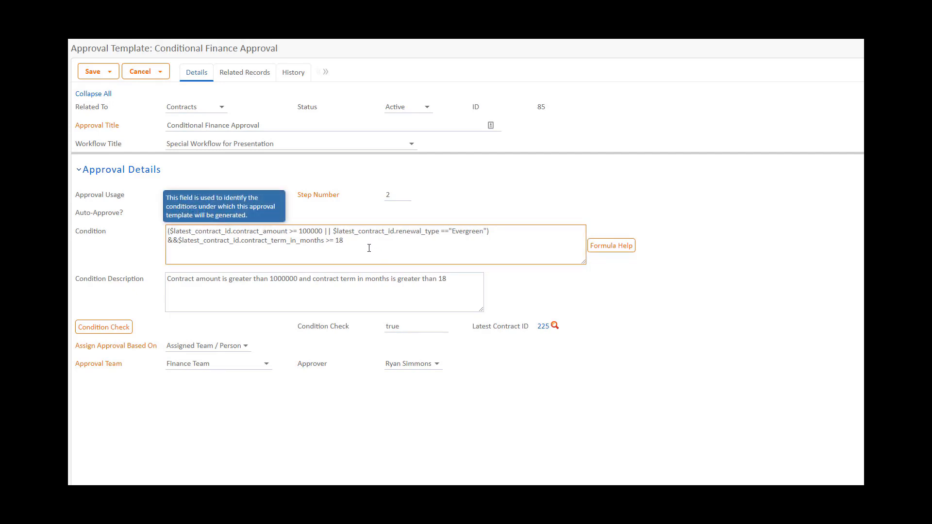
{"action": "left_click", "coordinate": [369, 248]}
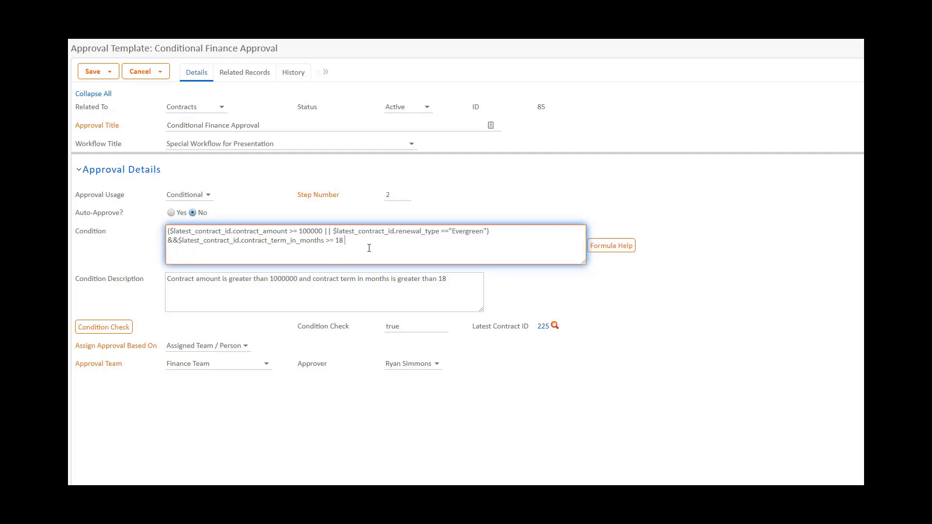
Step: Append && $latest_contract_id.requester_id to the condition, finding the requester field in formula help through Latest Contract ID links to Contract
{"action": "left_click", "coordinate": [597, 252]}
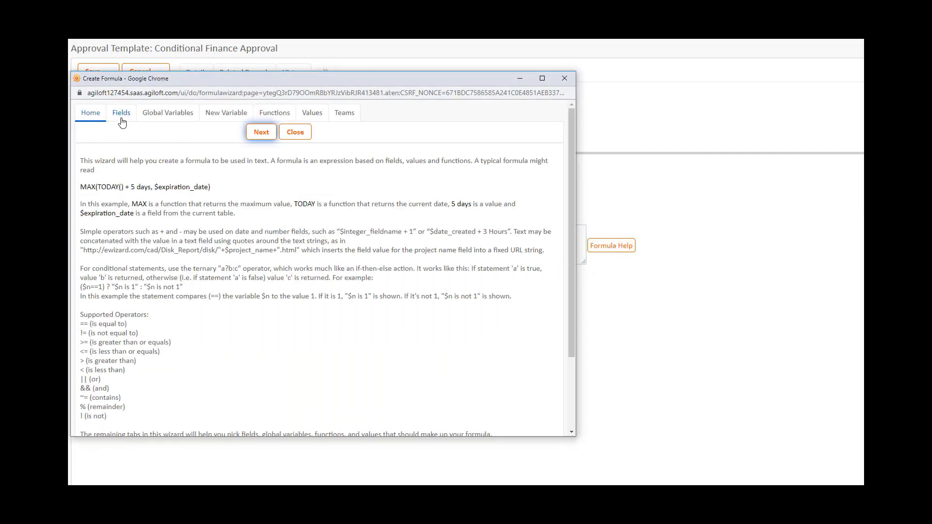
{"action": "left_click", "coordinate": [122, 113]}
{"action": "left_click", "coordinate": [197, 204]}
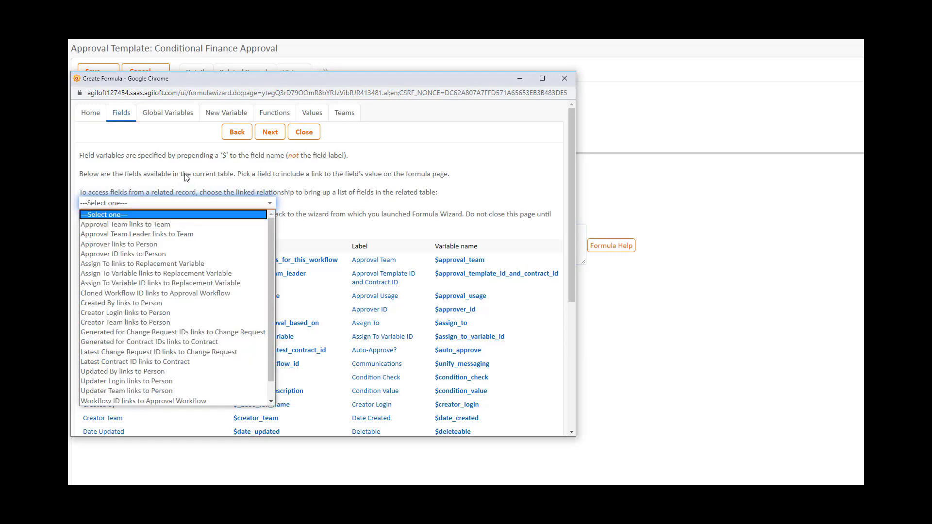
{"action": "key", "text": "l"}
{"action": "key", "text": "Down"}
{"action": "key", "text": "Return"}
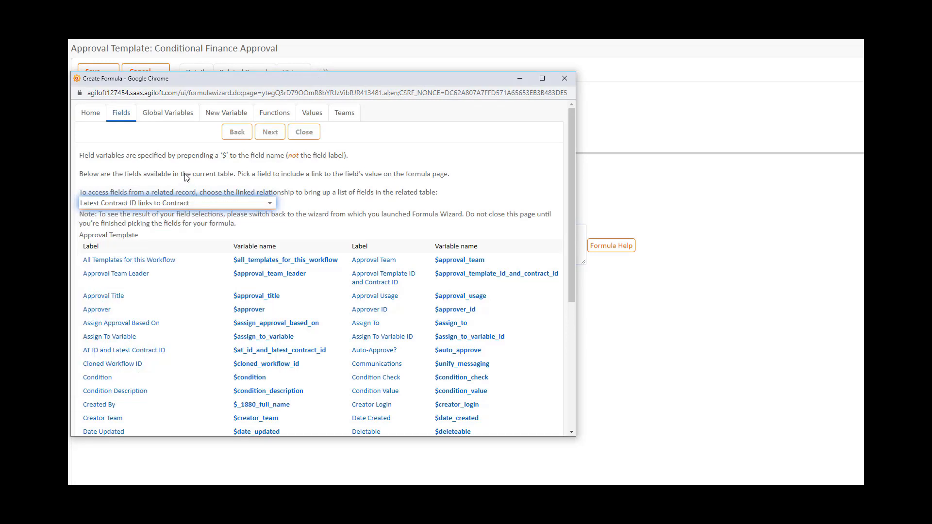
{"action": "key", "text": "ctrl+f"}
{"action": "type", "text": "re"}
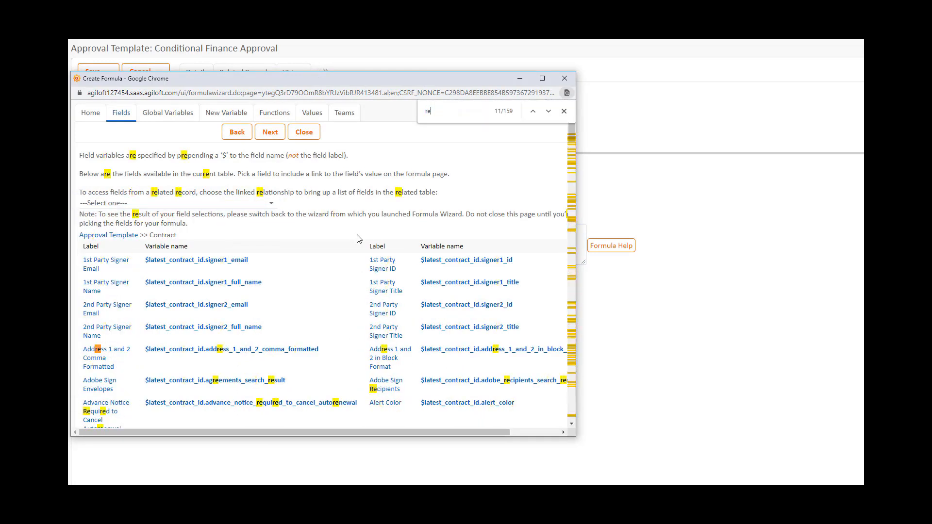
{"action": "type", "text": "quester"}
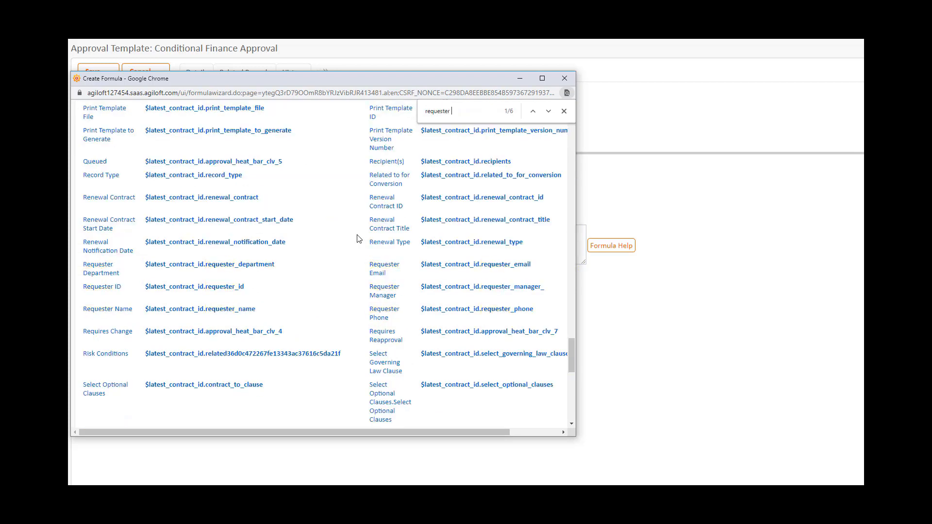
{"action": "key", "text": "Escape"}
{"action": "left_click", "coordinate": [226, 288]}
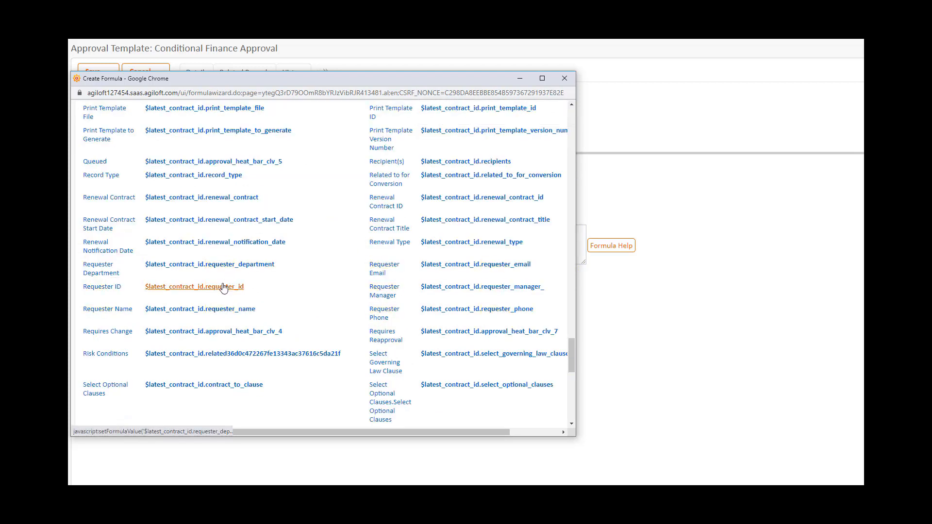
{"action": "left_click", "coordinate": [565, 78]}
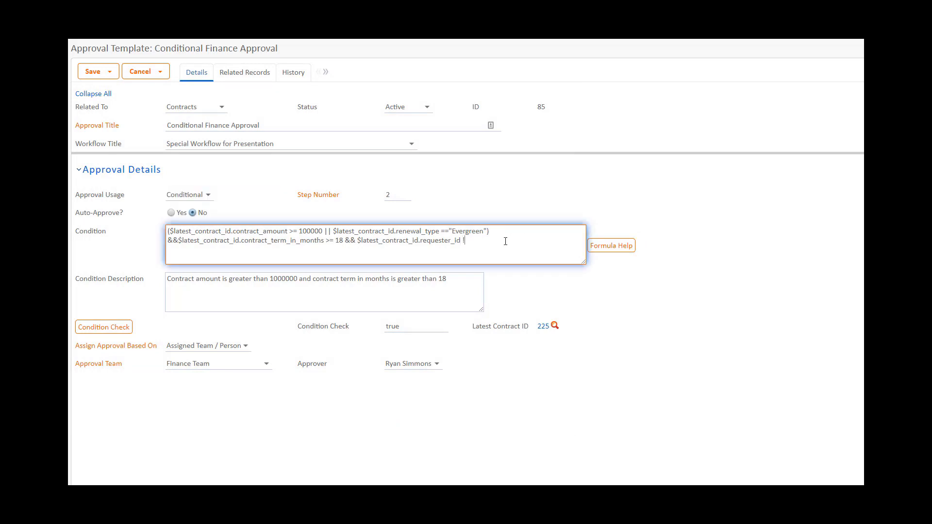
Step: Complete the requester ID test with != $approver_id, picking the approver field from the formula help, and run the Condition Check
{"action": "left_click", "coordinate": [593, 248]}
{"action": "left_click", "coordinate": [123, 113]}
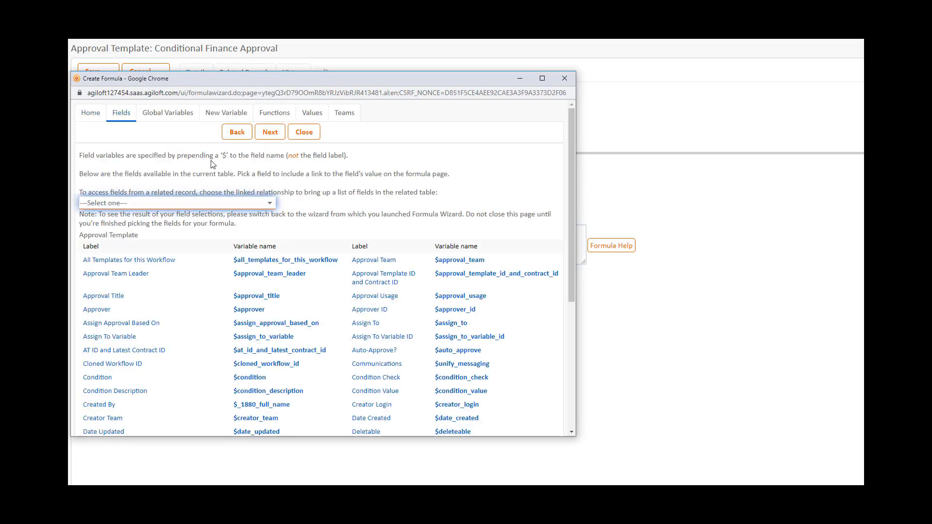
{"action": "left_click", "coordinate": [451, 310]}
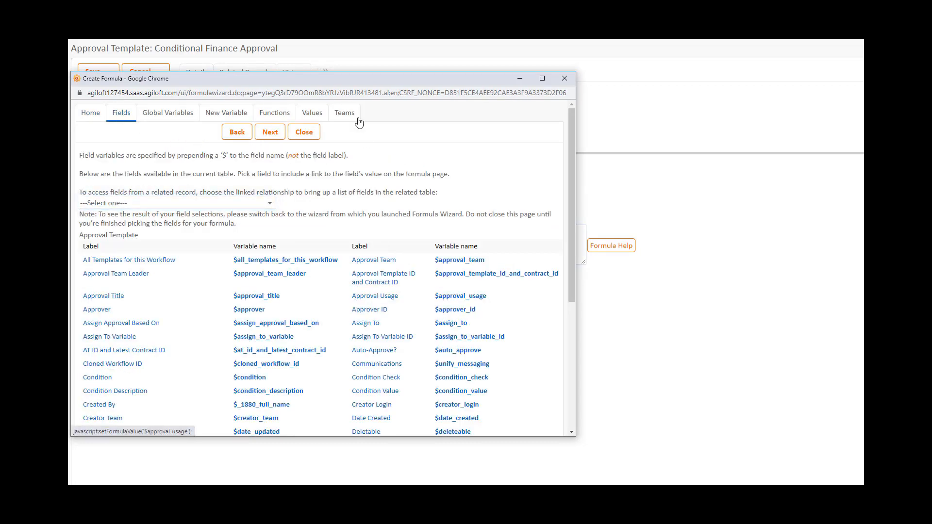
{"action": "left_click", "coordinate": [305, 132]}
{"action": "left_click_drag", "start_coordinate": [546, 258], "coordinate": [356, 243]}
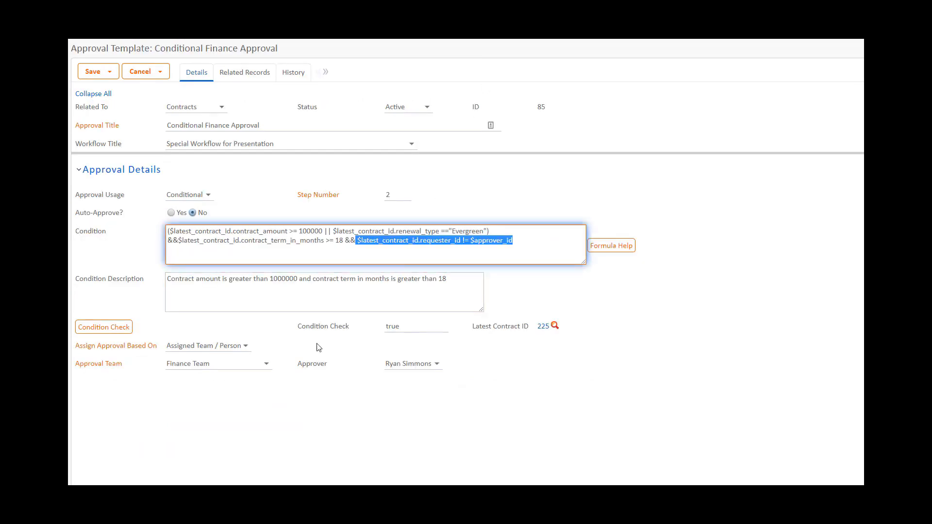
{"action": "left_click", "coordinate": [122, 334]}
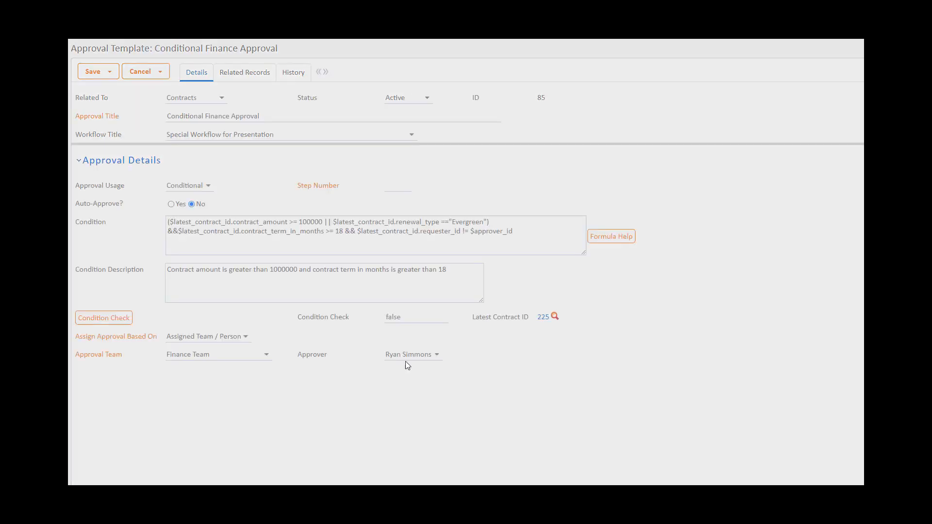
Step: Change the template's approver to Admin System and rerun the Condition Check
{"action": "left_click", "coordinate": [415, 366]}
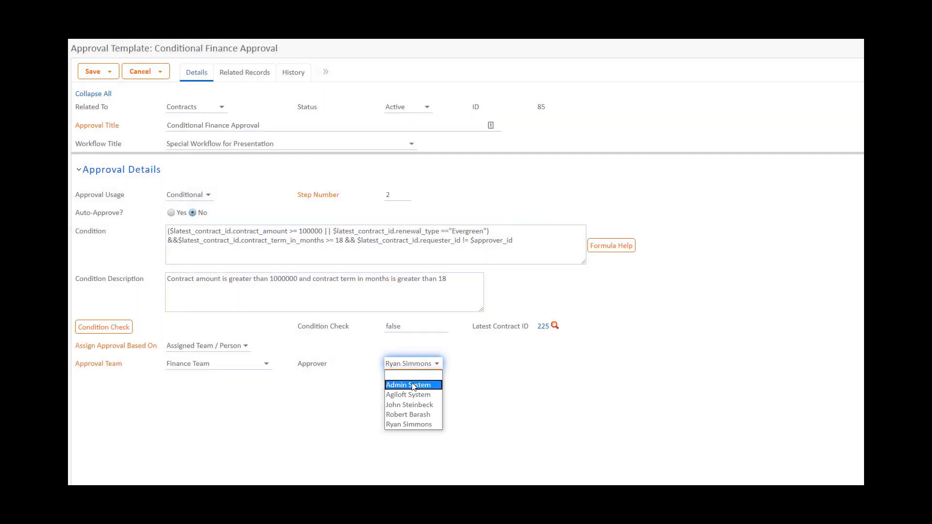
{"action": "left_click", "coordinate": [414, 385]}
{"action": "left_click", "coordinate": [117, 331]}
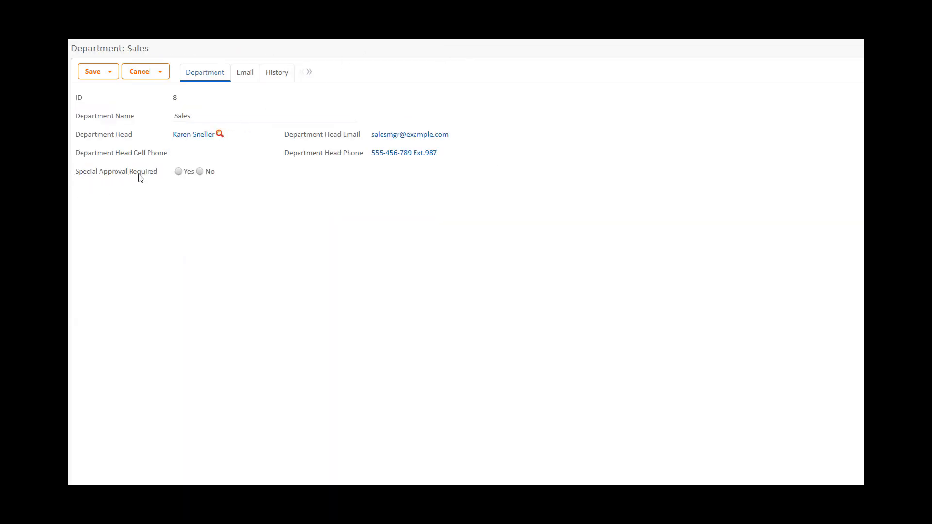
Step: Try Yes for Special Approval Required on the Sales department record and settle on No
{"action": "left_click", "coordinate": [179, 173]}
{"action": "left_click", "coordinate": [200, 173]}
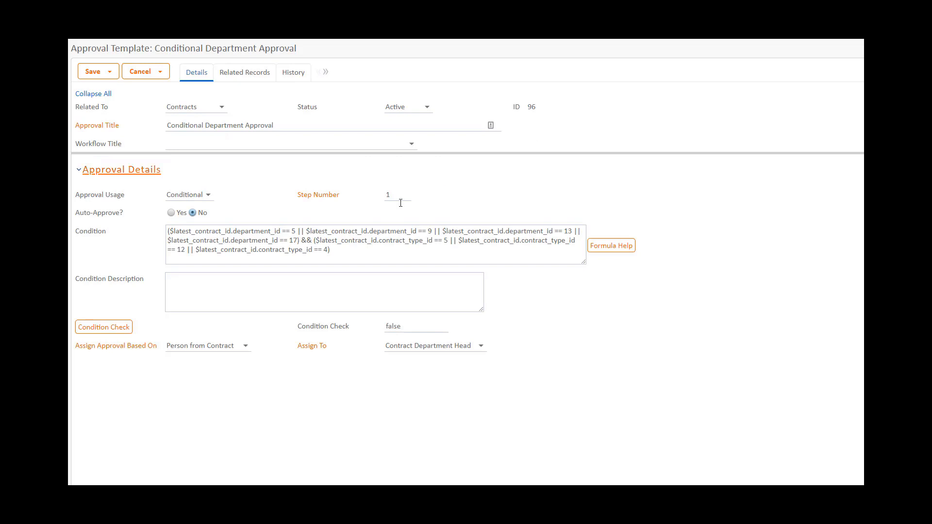
Step: Insert $latest_contract_id.special_approval_required from the linked Contract fields in formula help into the Conditional Department Approval condition
{"action": "left_click", "coordinate": [172, 231]}
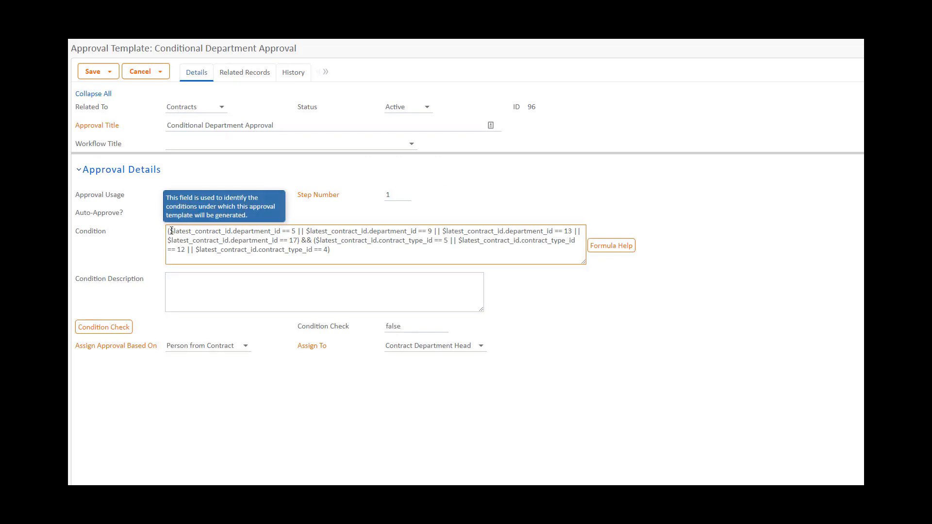
{"action": "left_click_drag", "start_coordinate": [171, 231], "coordinate": [297, 240]}
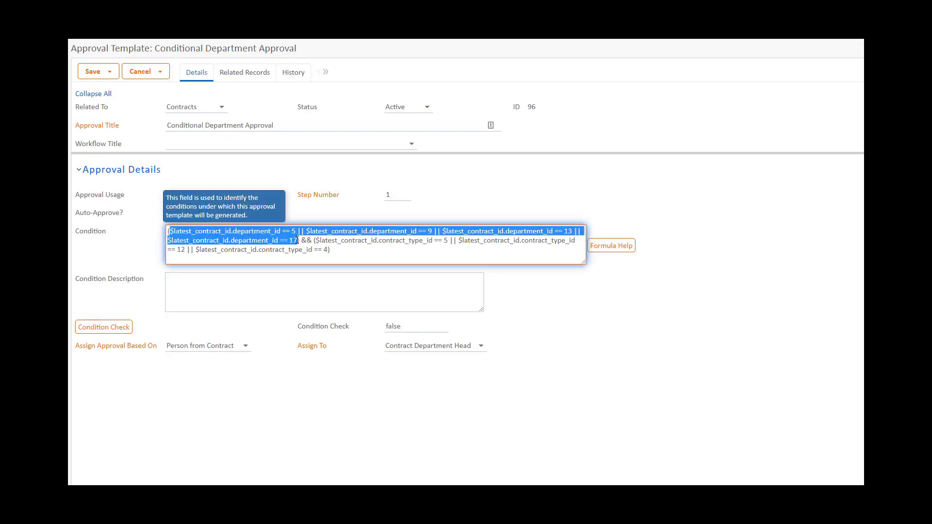
{"action": "left_click", "coordinate": [611, 245]}
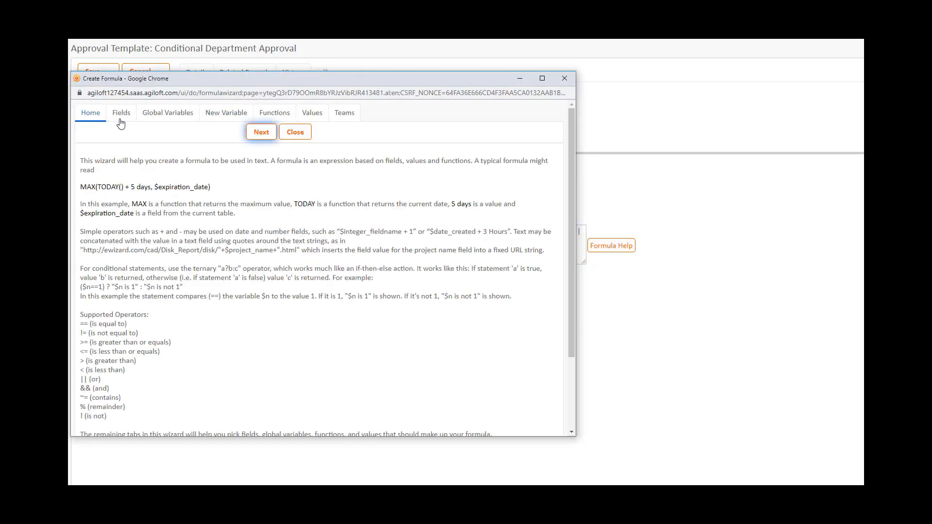
{"action": "left_click", "coordinate": [119, 117]}
{"action": "left_click", "coordinate": [168, 203]}
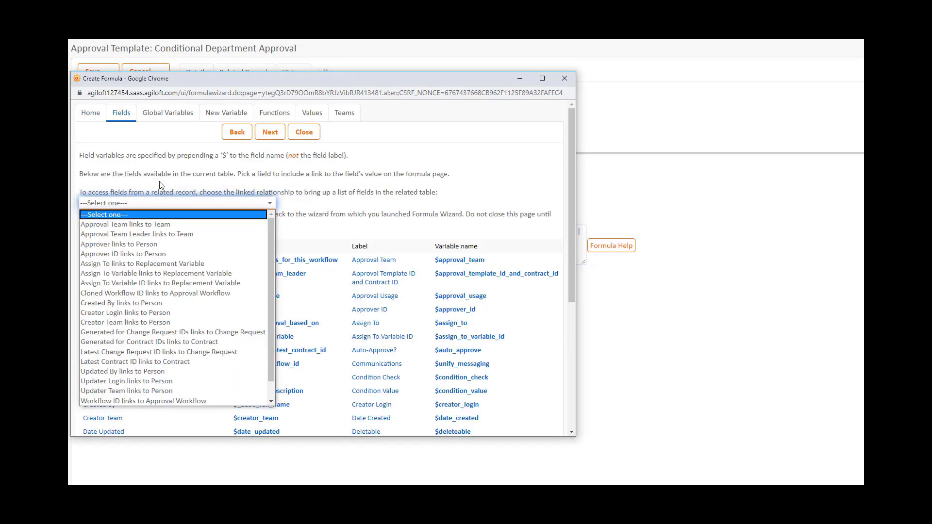
{"action": "key", "text": "l"}
{"action": "key", "text": "Down"}
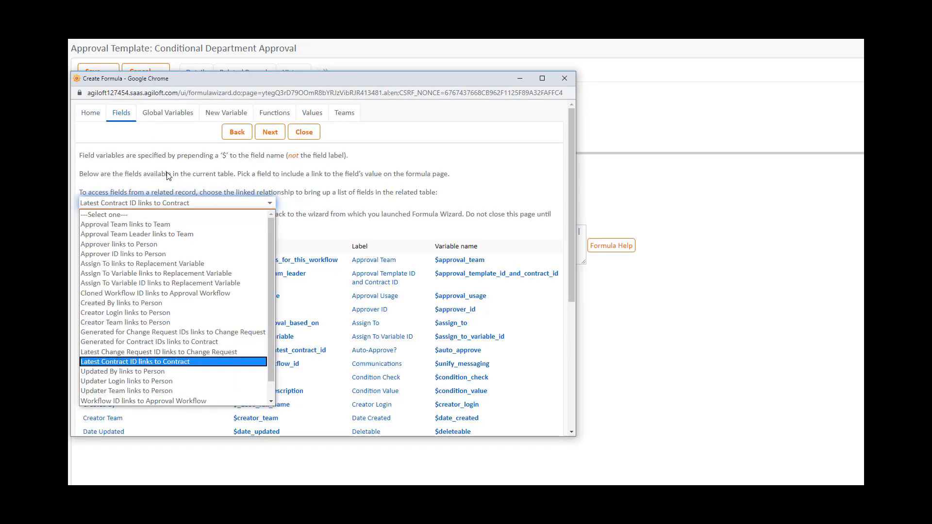
{"action": "key", "text": "Return"}
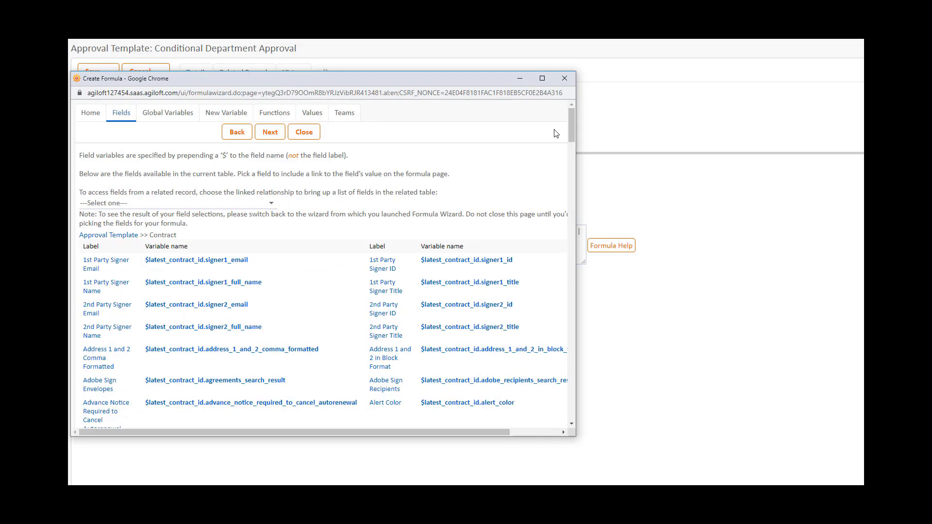
{"action": "key", "text": "ctrl+f"}
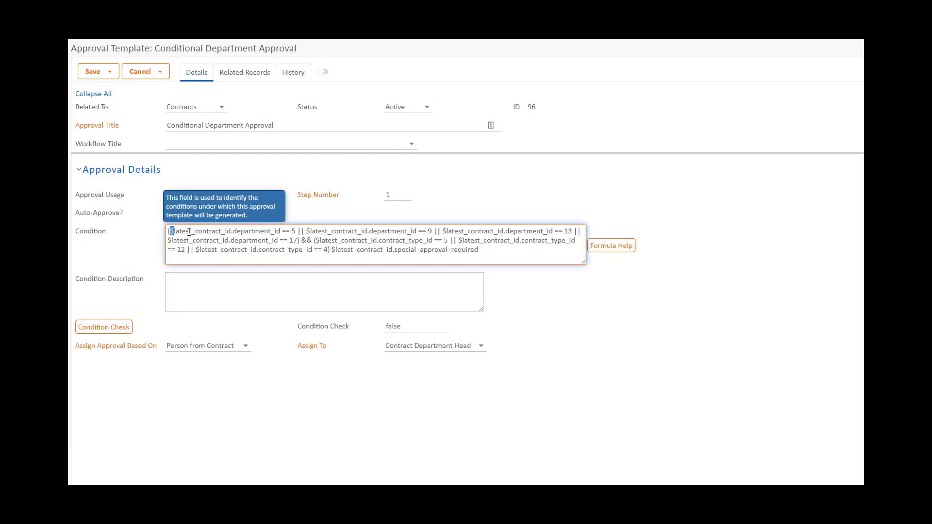
Step: Rewrite the condition as $latest_contract_id.special_approval_required == "Yes" && $latest_contract_id.contract_type_special_approval_required == "Yes", replacing the department and contract type ID tests
{"action": "left_click_drag", "start_coordinate": [172, 230], "coordinate": [298, 241]}
{"action": "type", "text": "$latest_contract_id.special_approval_required"}
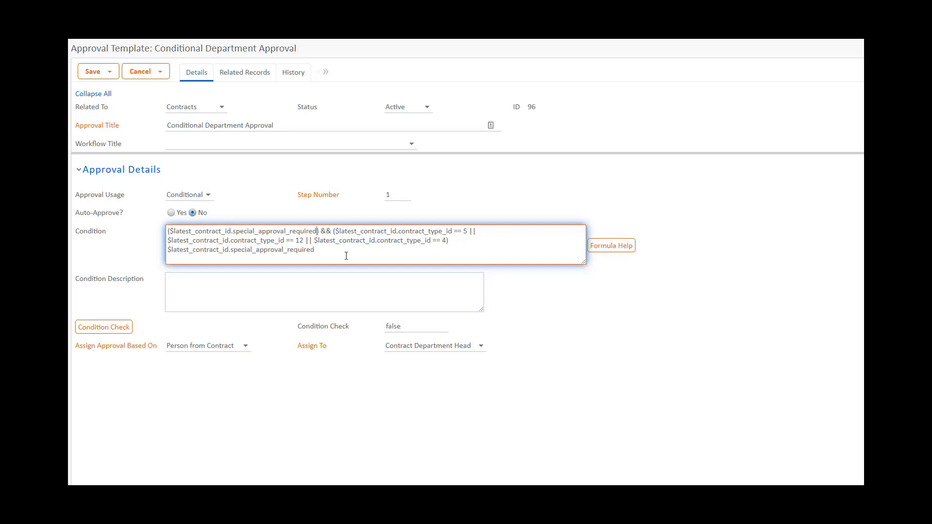
{"action": "type", "text": "== ''"}
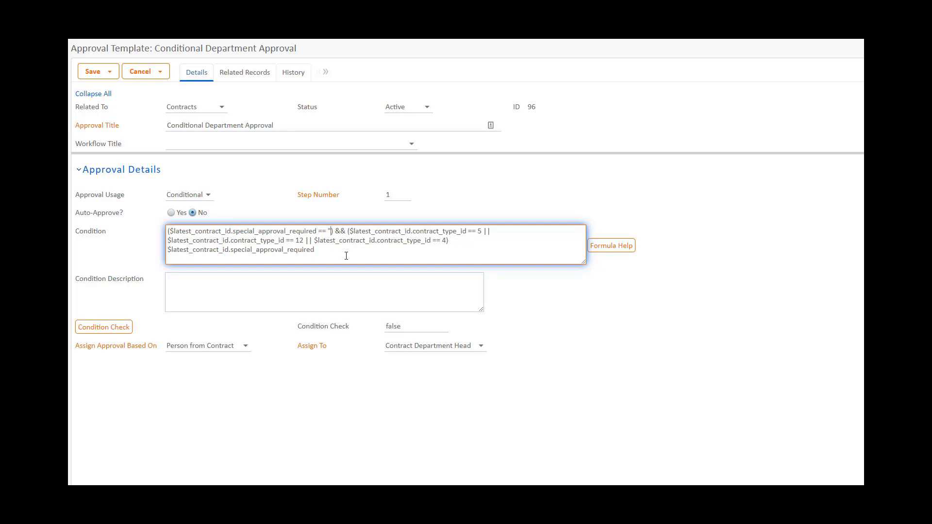
{"action": "type", "text": "Yes"}
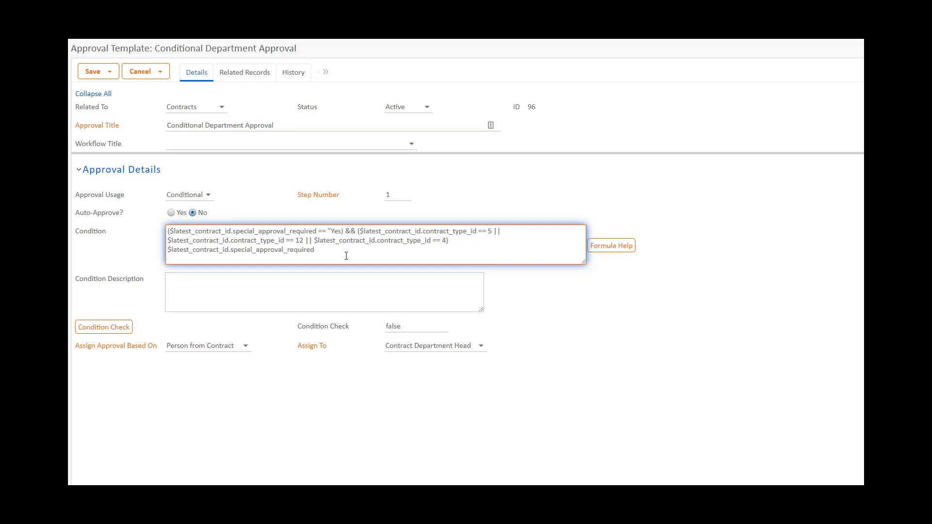
{"action": "type", "text": "\""}
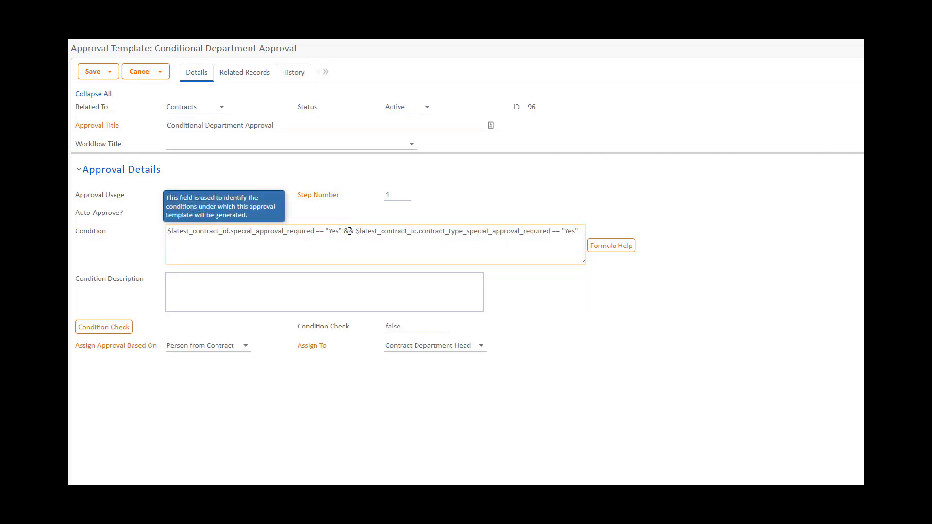
{"action": "left_click_drag", "start_coordinate": [356, 231], "coordinate": [586, 246]}
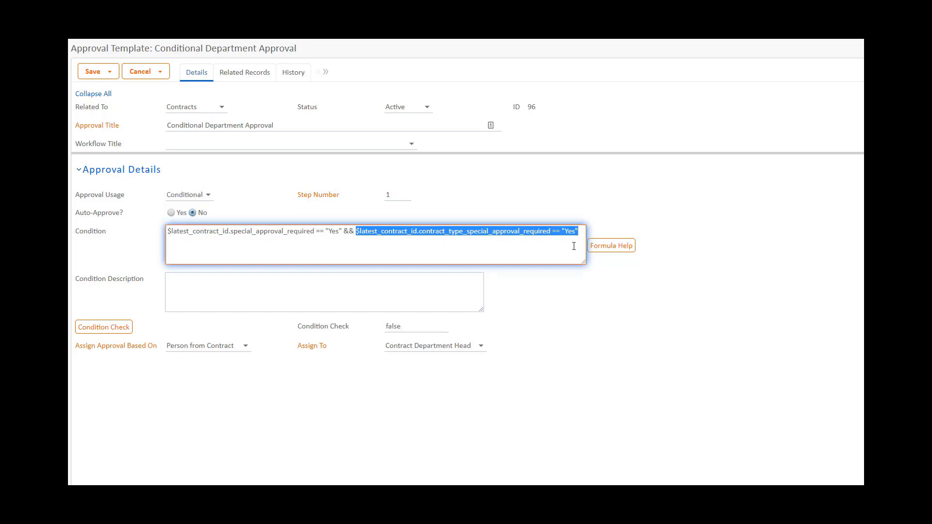
{"action": "left_click", "coordinate": [574, 246]}
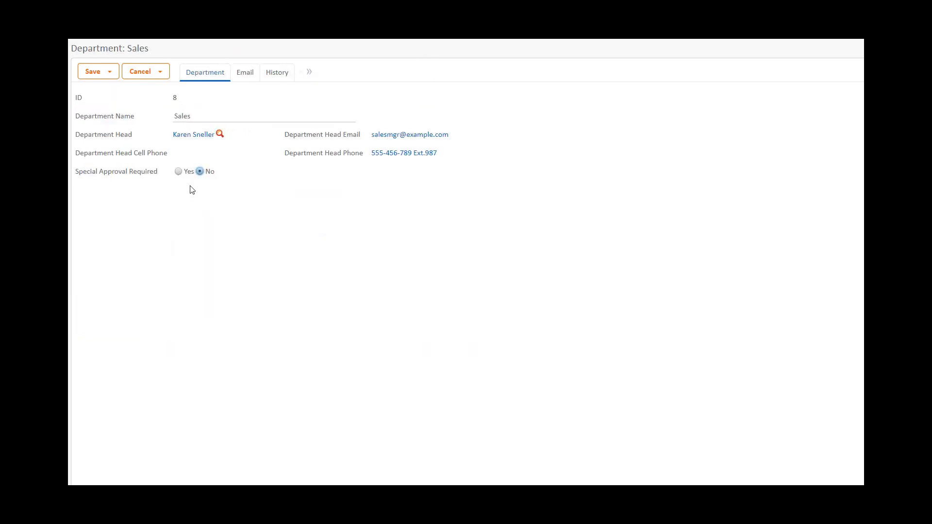
Step: Toggle Special Approval Required between Yes and No on the Sales department record, ending on No
{"action": "left_click", "coordinate": [178, 172]}
{"action": "left_click", "coordinate": [199, 172]}
{"action": "left_click", "coordinate": [178, 172]}
{"action": "left_click", "coordinate": [199, 172]}
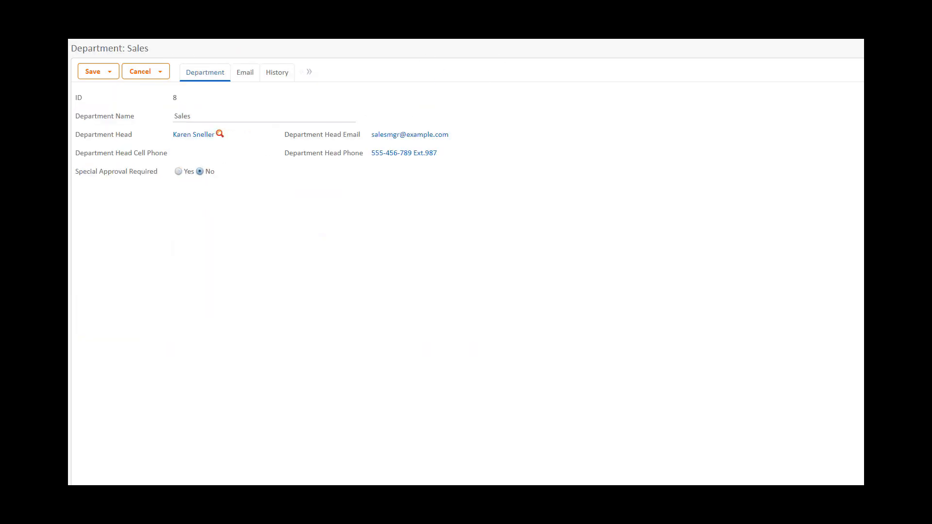